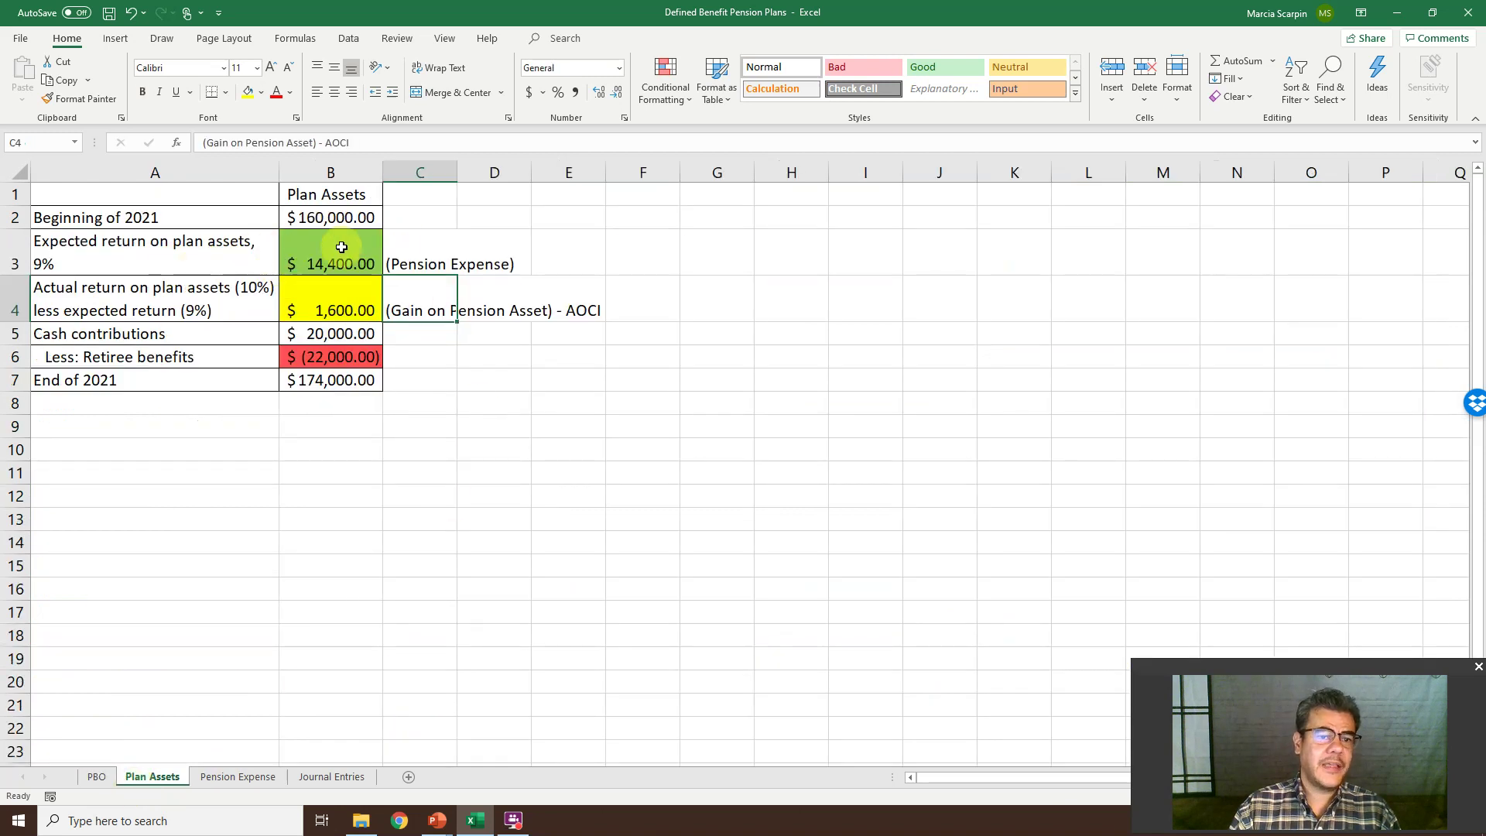
Review the 2021 plan assets entries for expected return, actual less expected return, cash contributions and retiree benefits
click(329, 250)
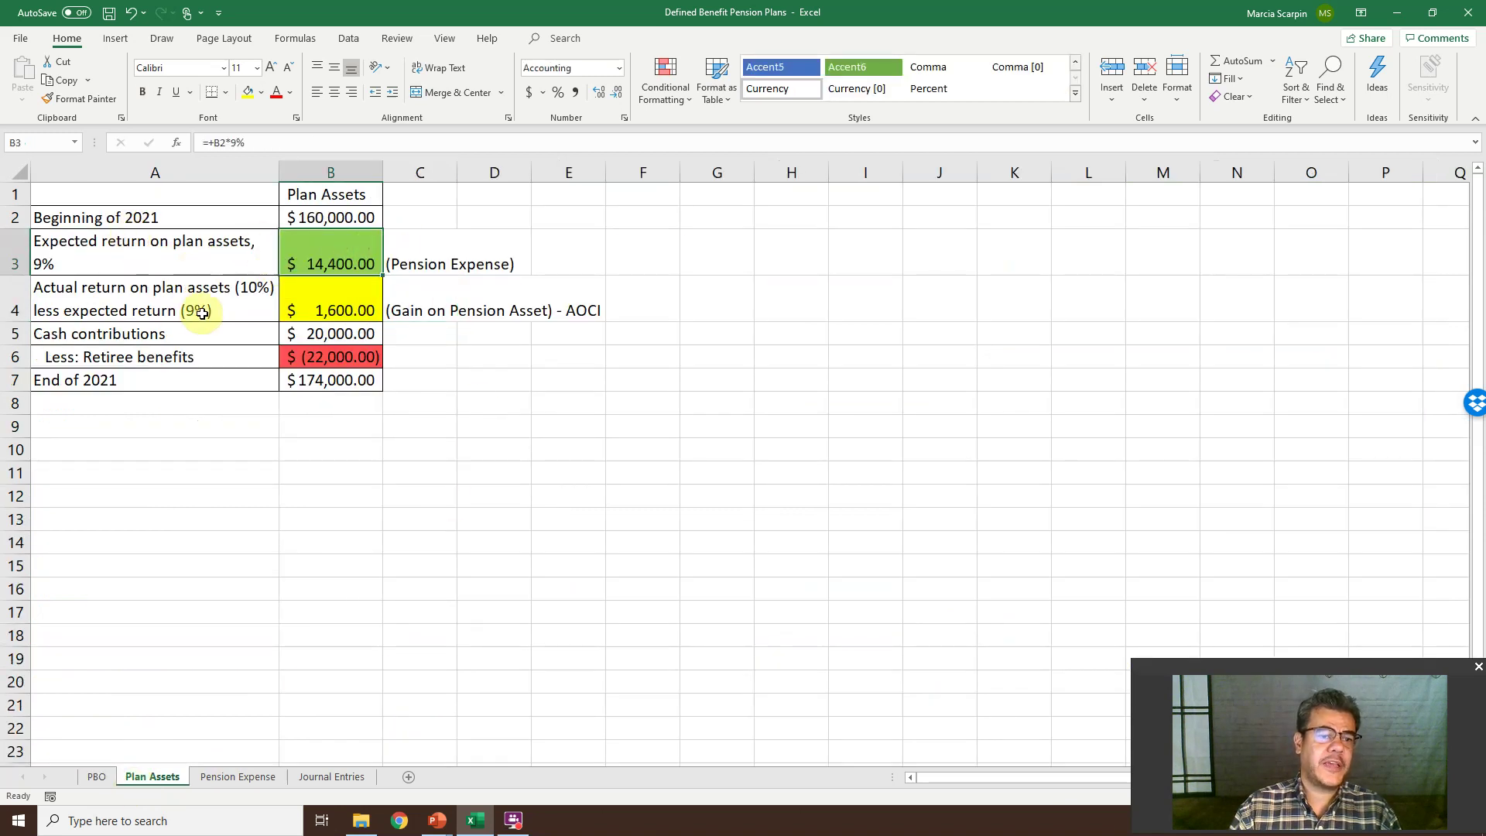
double_click(243, 290)
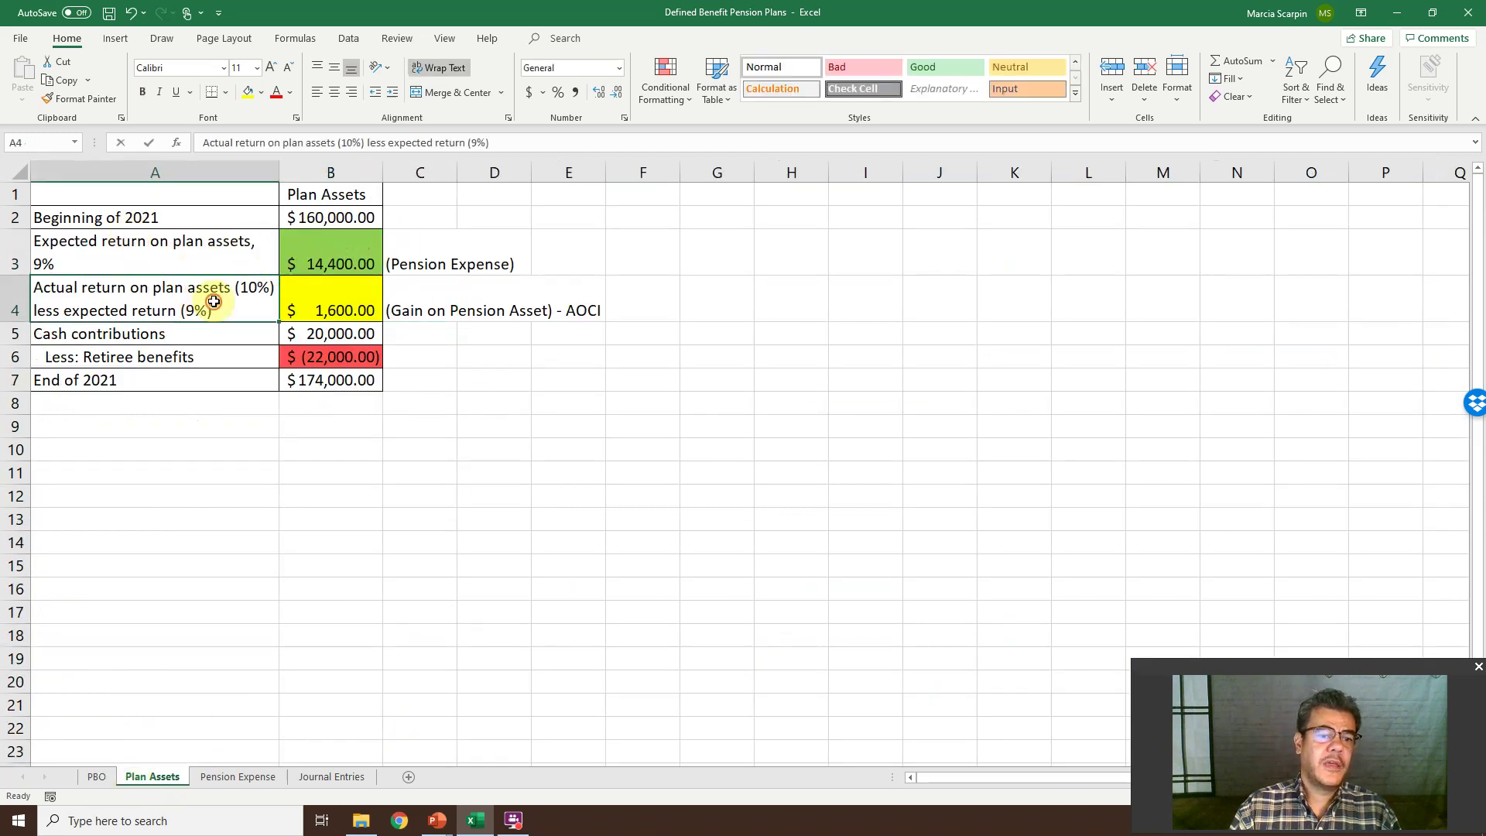
click(330, 303)
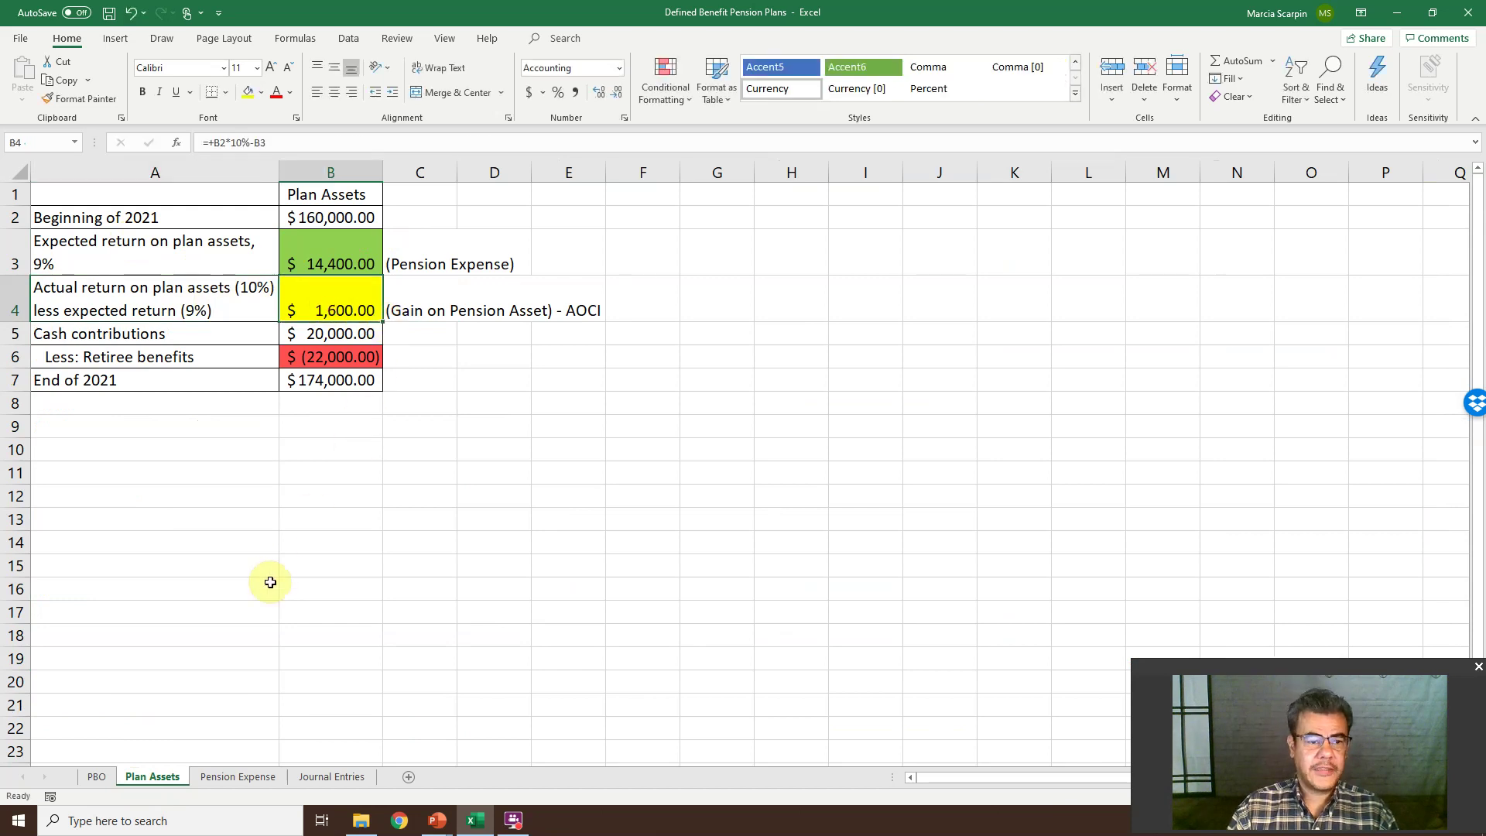
click(317, 331)
double_click(316, 331)
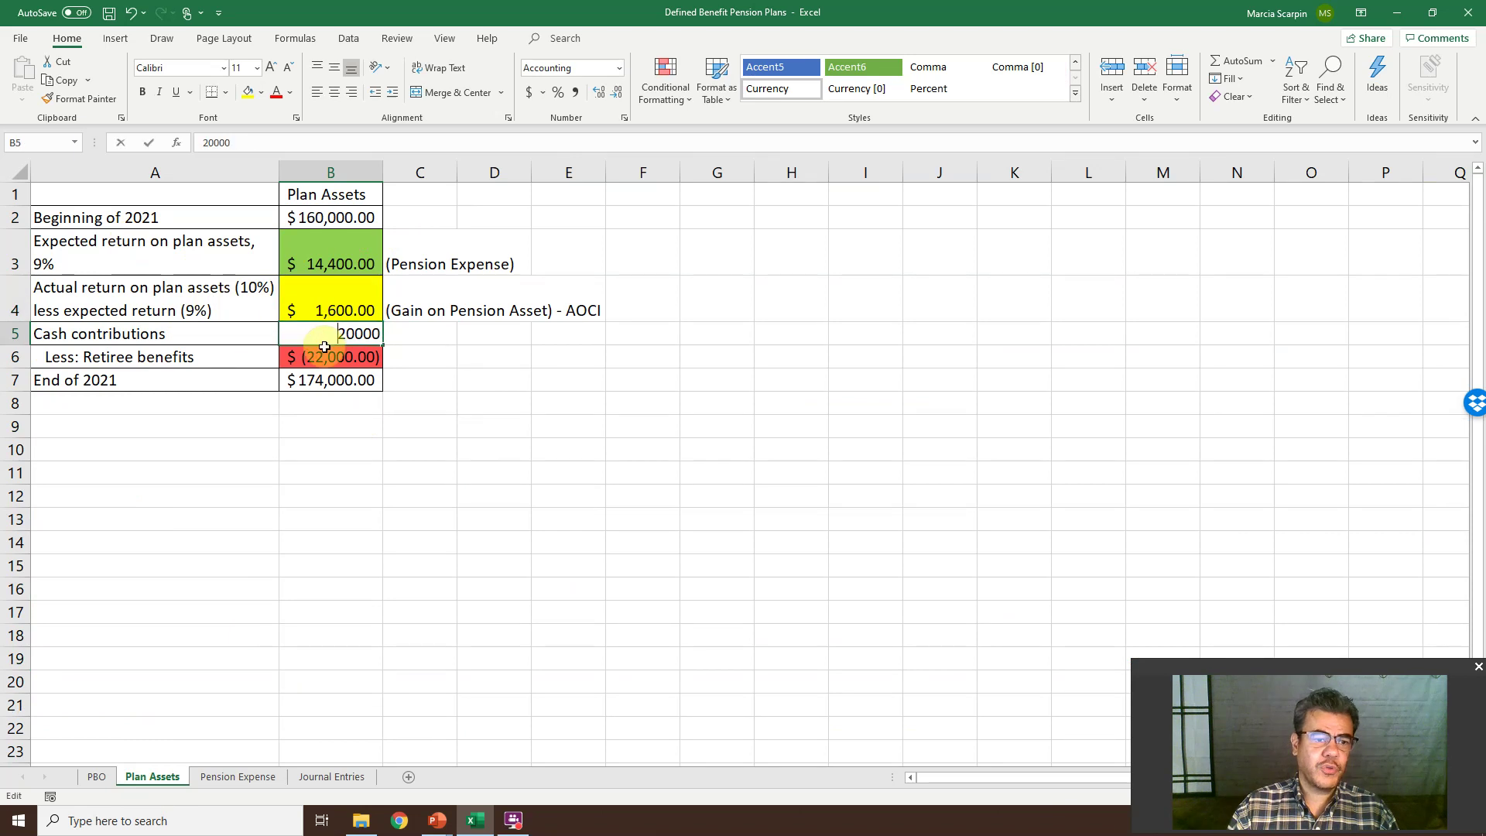
key(Return)
key(F2)
key(Return)
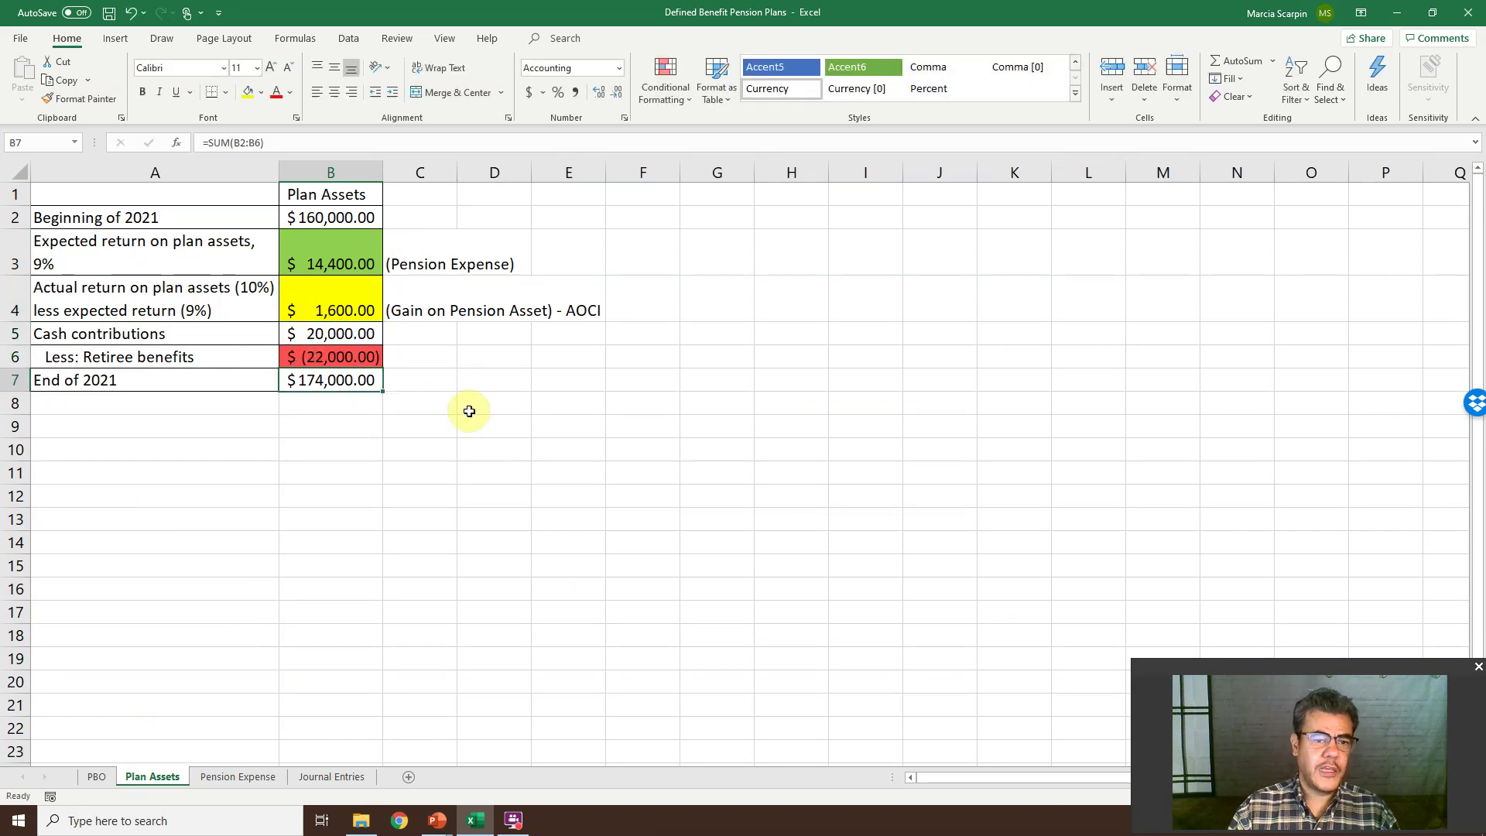
Add the label "Prior service cost" in cell A20 of the Journal Entries sheet
click(238, 776)
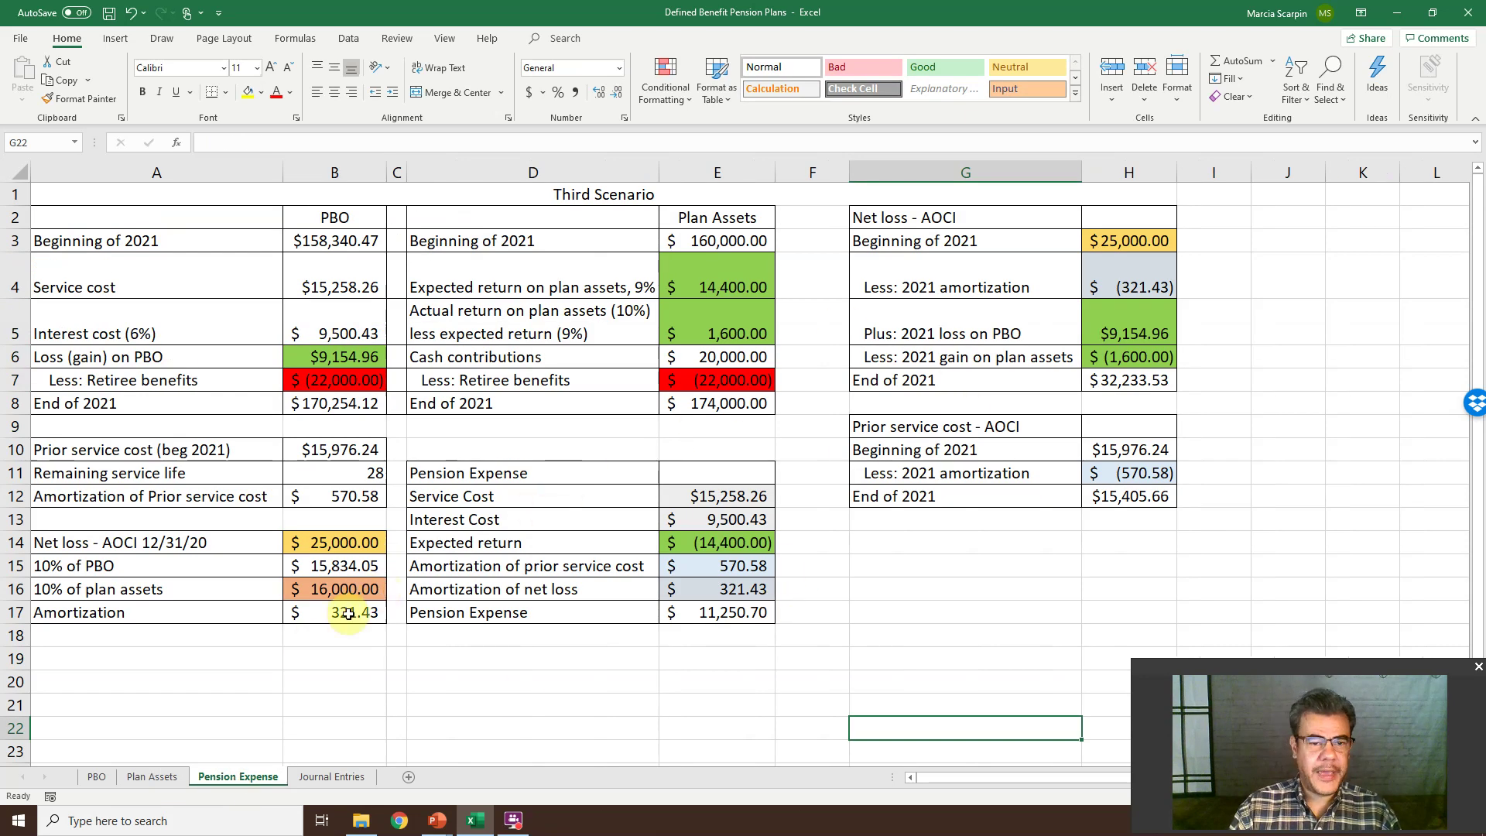
click(345, 775)
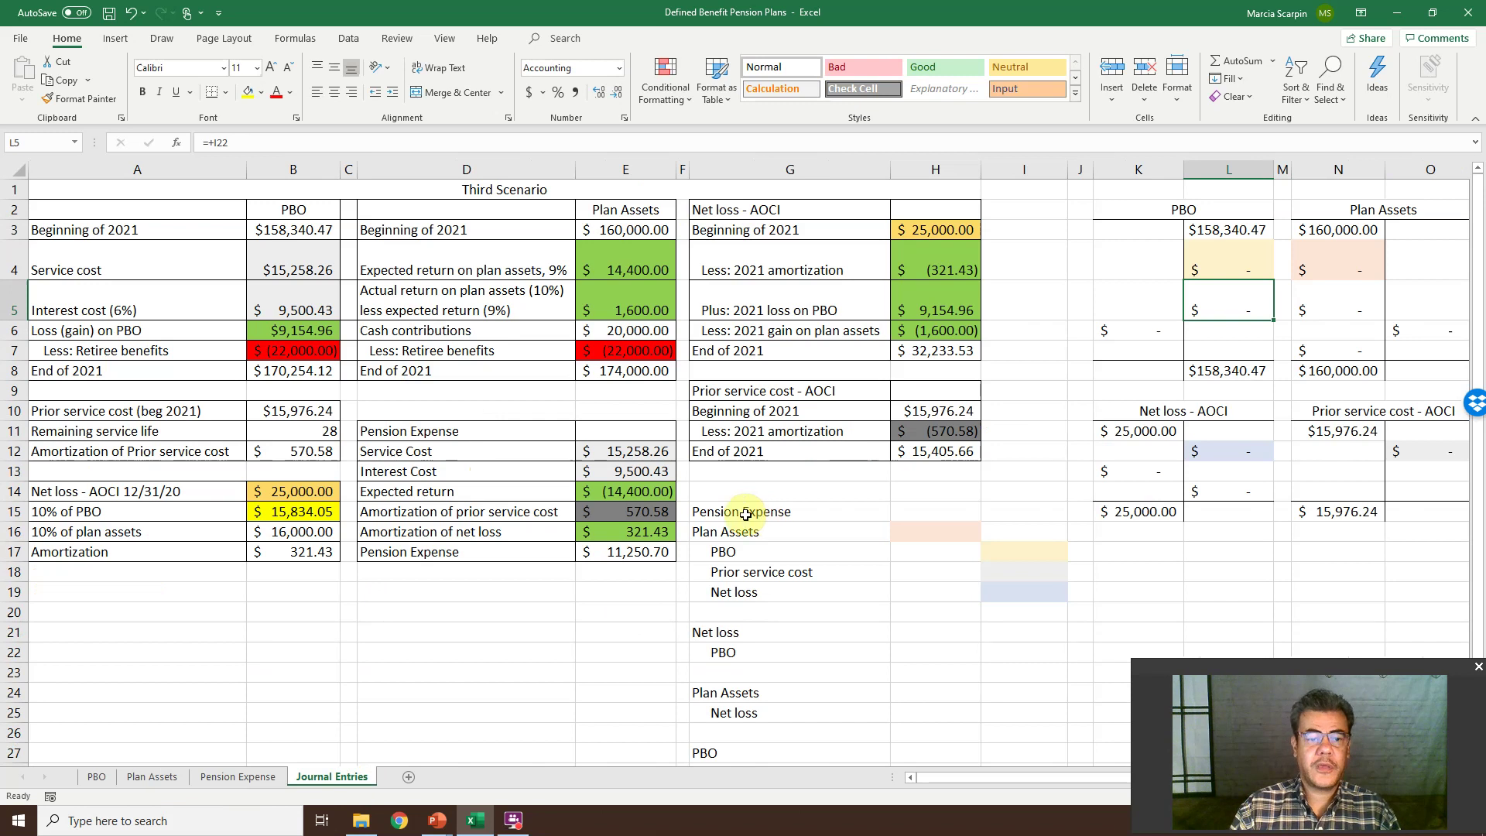
click(116, 617)
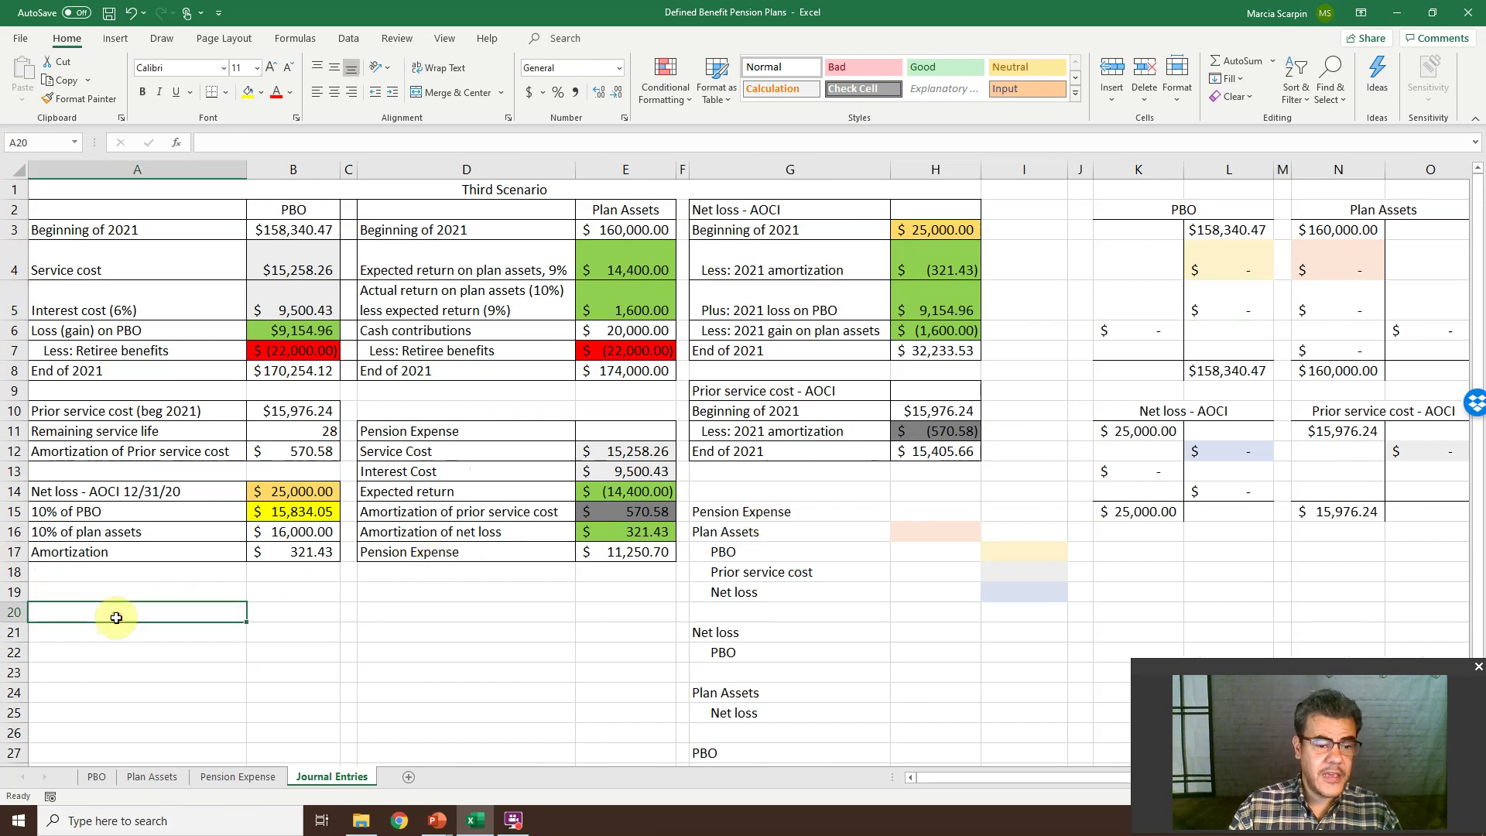
text(Prior service cost)
key(Return)
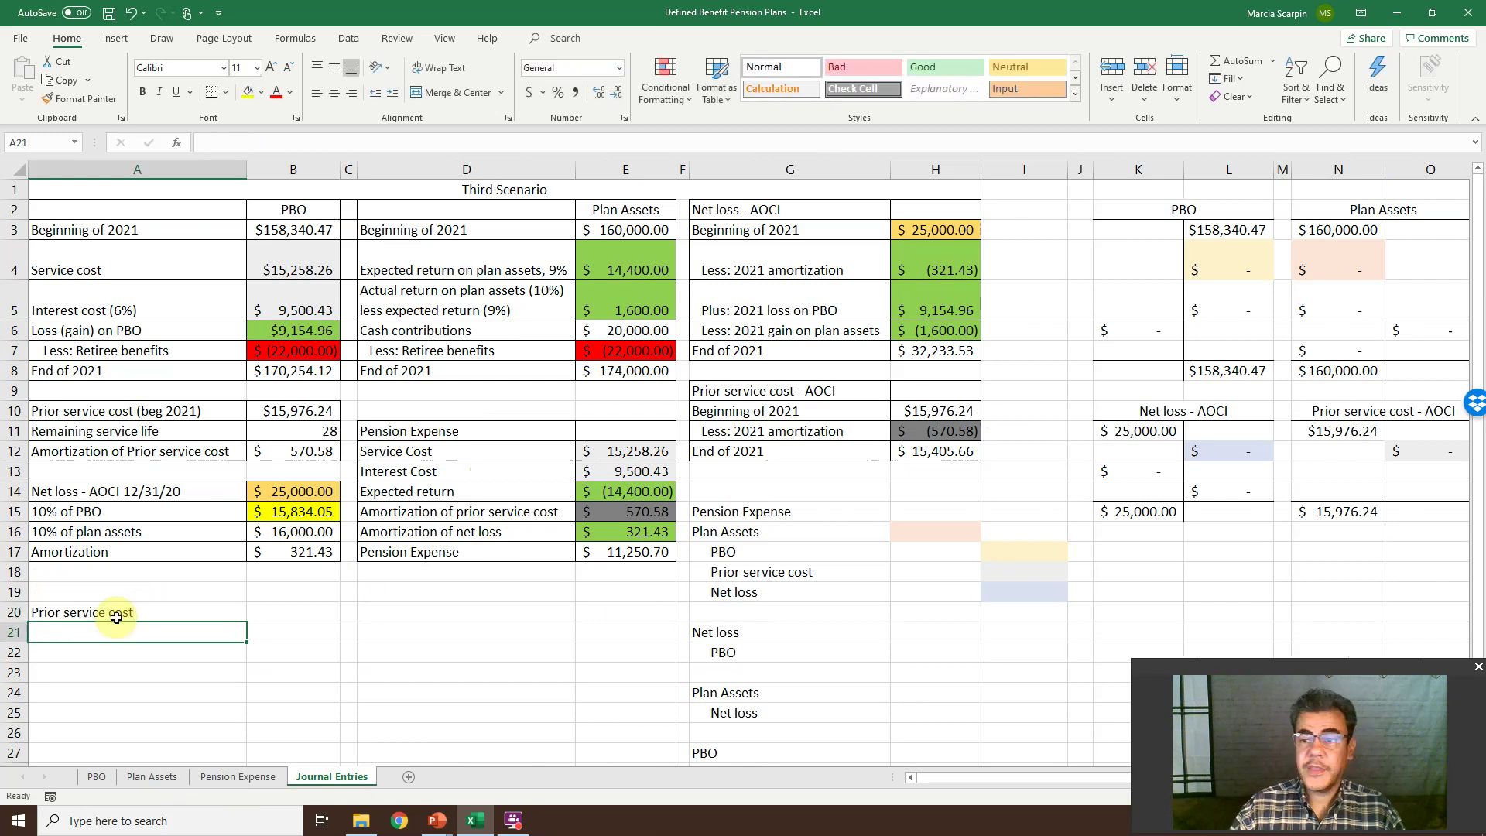
Examine the formulas behind the beginning balance in the Prior service cost - AOCI T-account and the Second Scenario prior service cost on the PBO sheet
double_click(1353, 431)
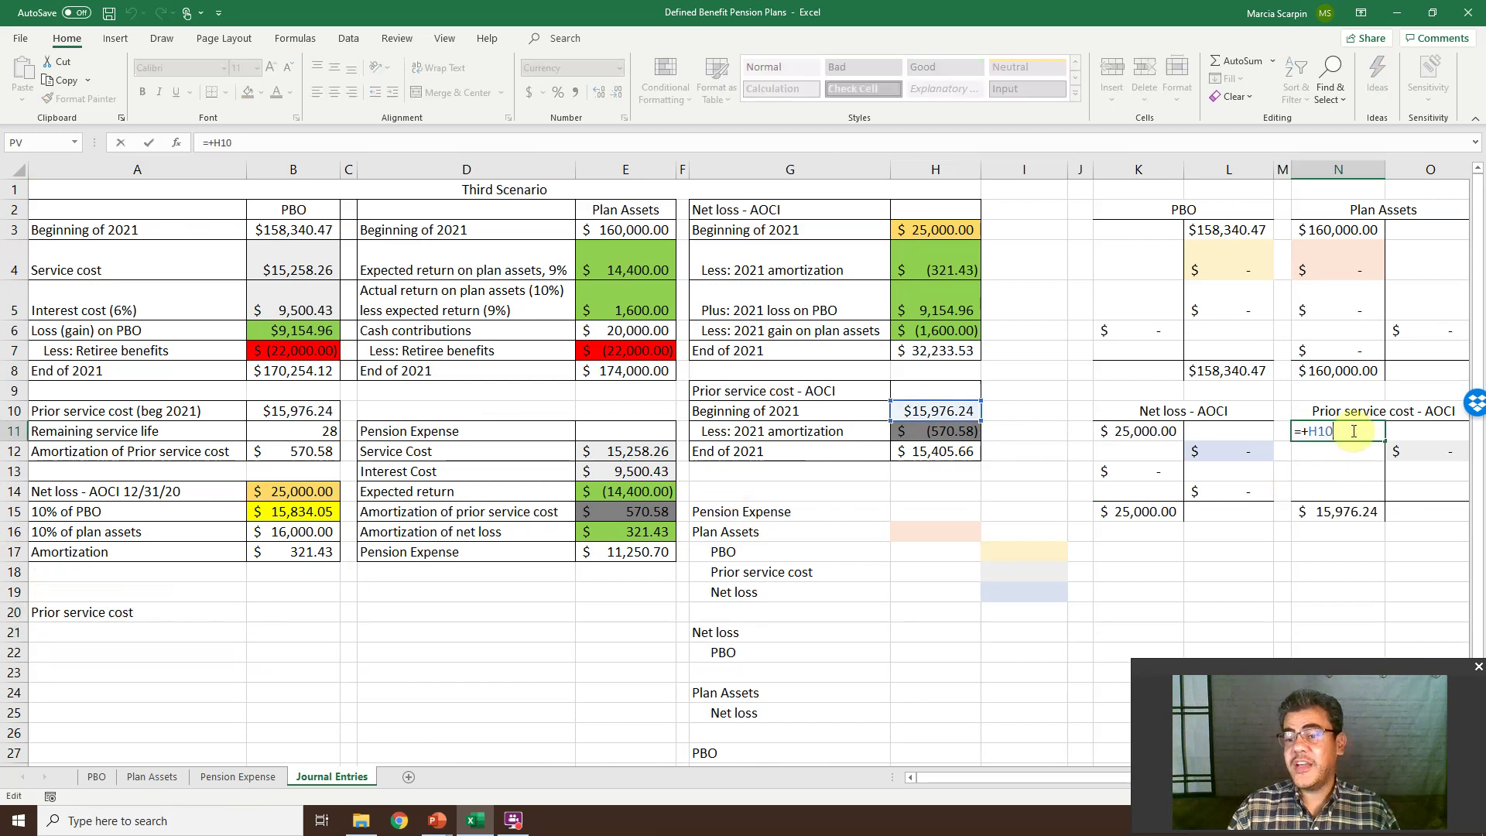
key(Escape)
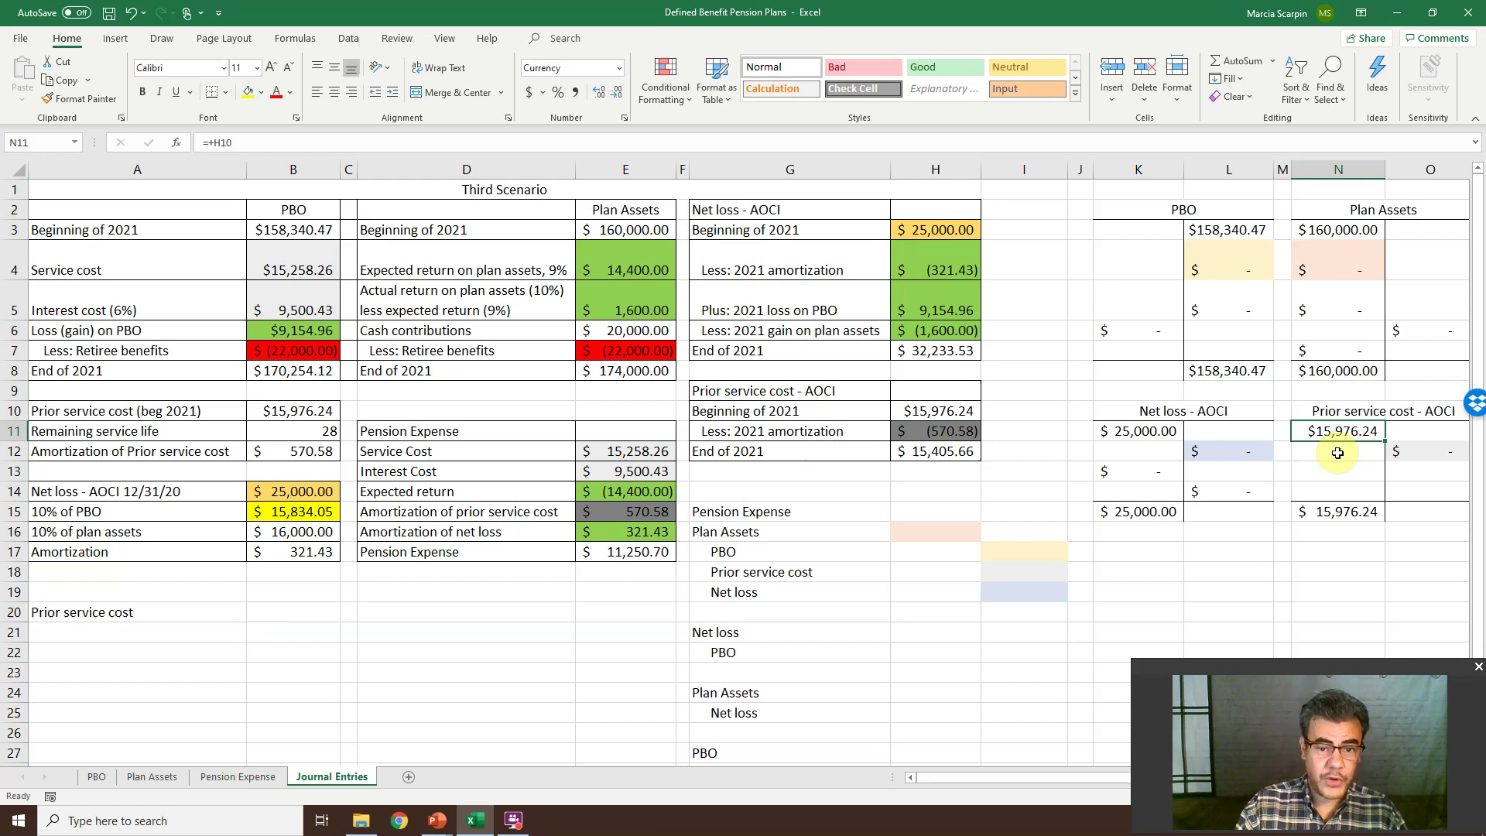
click(97, 777)
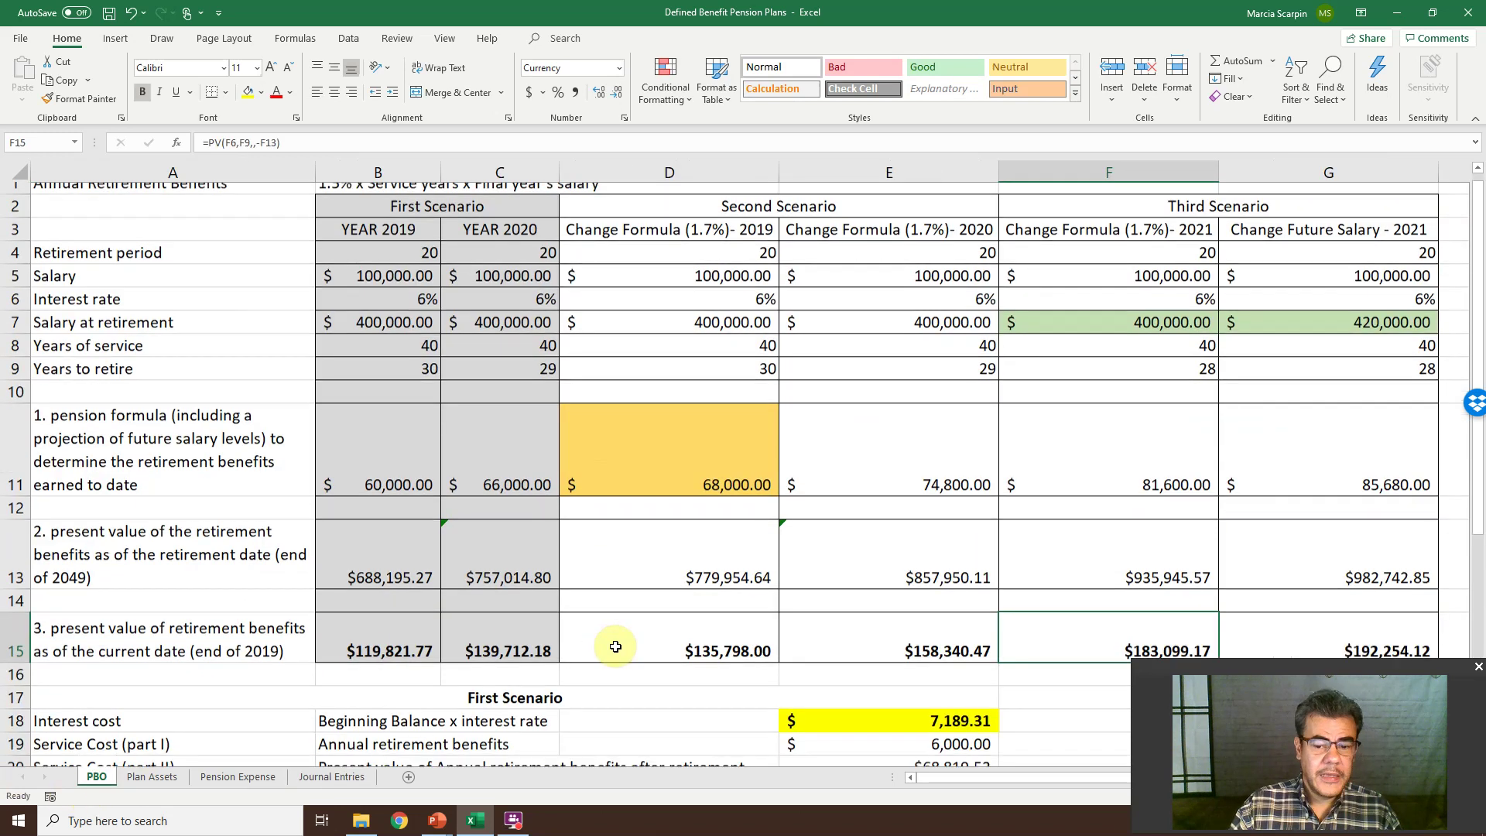
scroll(426, 362, down, 6)
click(428, 362)
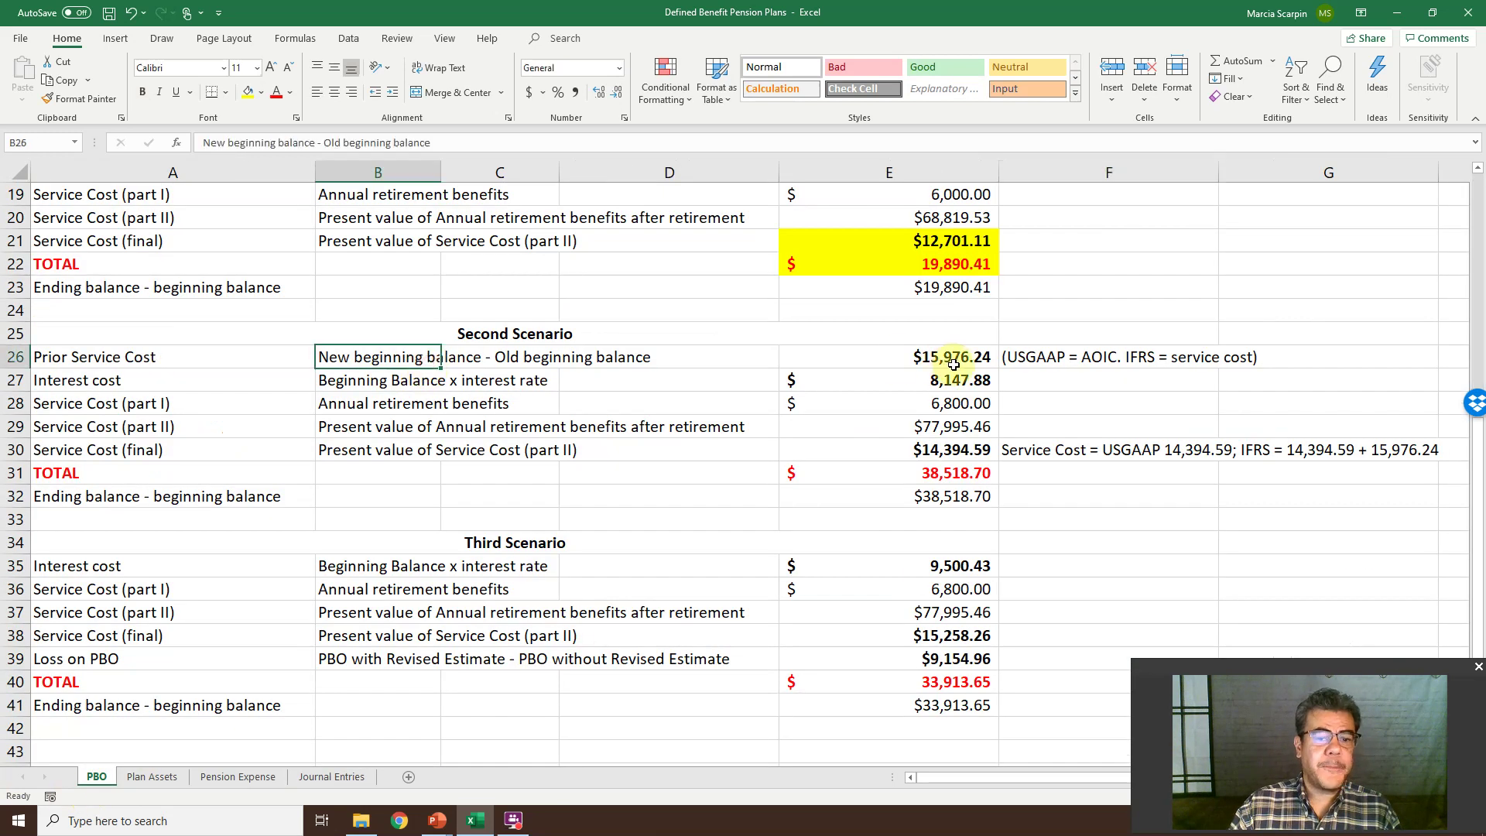
click(951, 363)
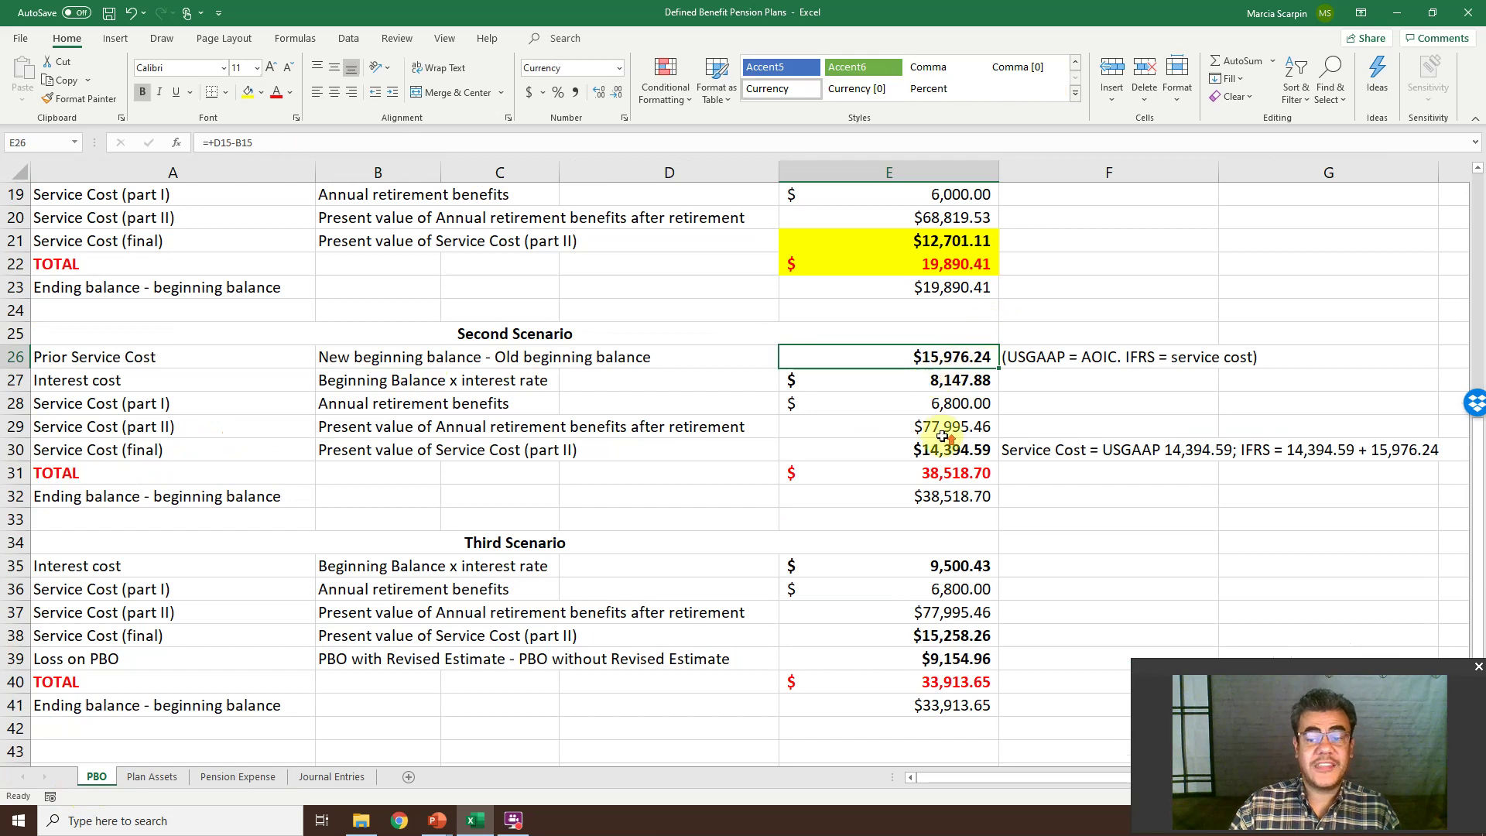
scroll(944, 437, up, 4)
scroll(948, 434, down, 1)
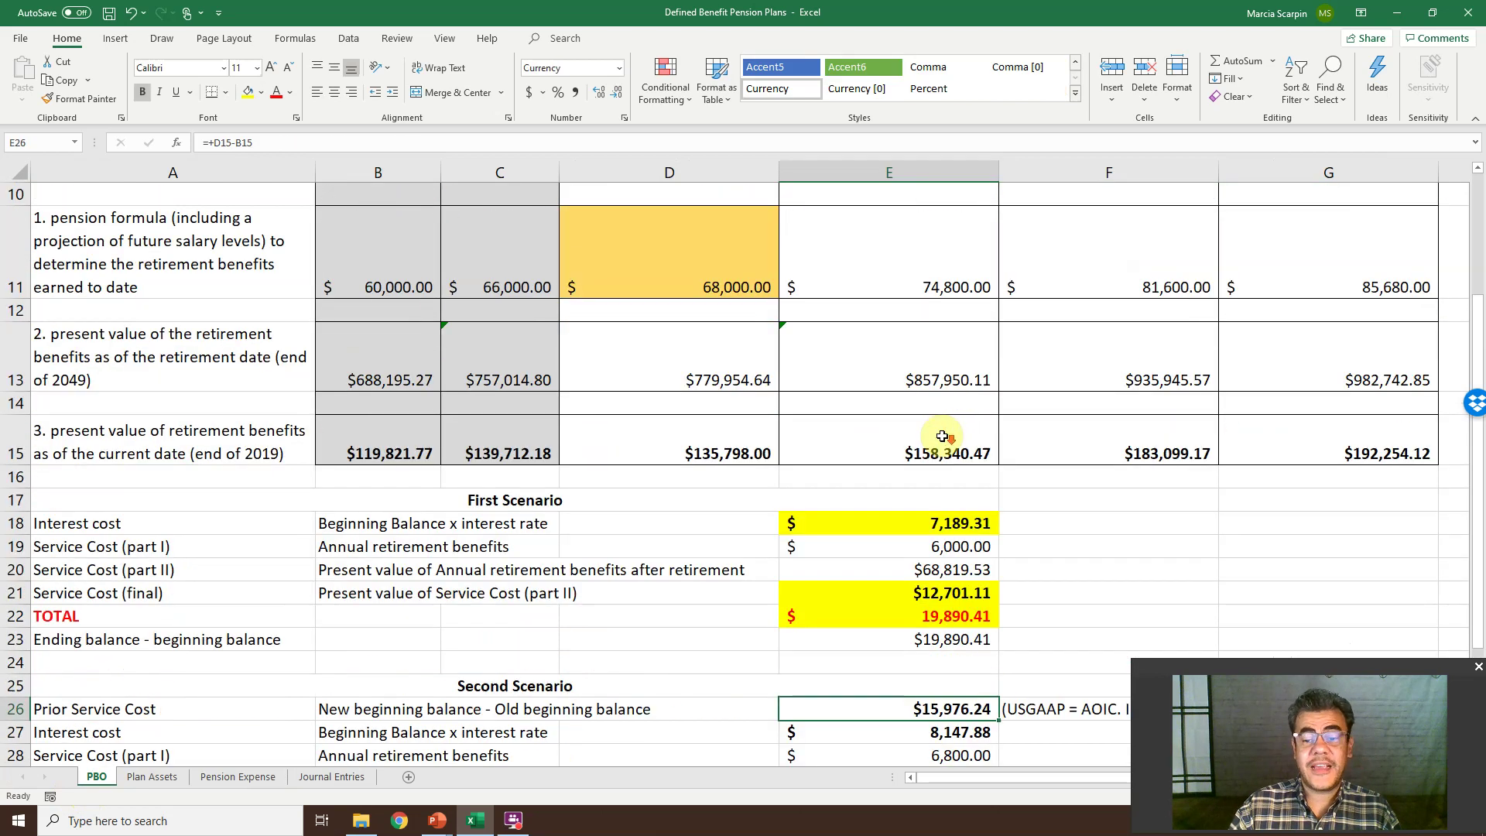
Enter the debit account in A21 of Journal Entries by linking it to the "Prior service cost - AOCI" T-account heading
click(331, 776)
click(140, 644)
click(139, 631)
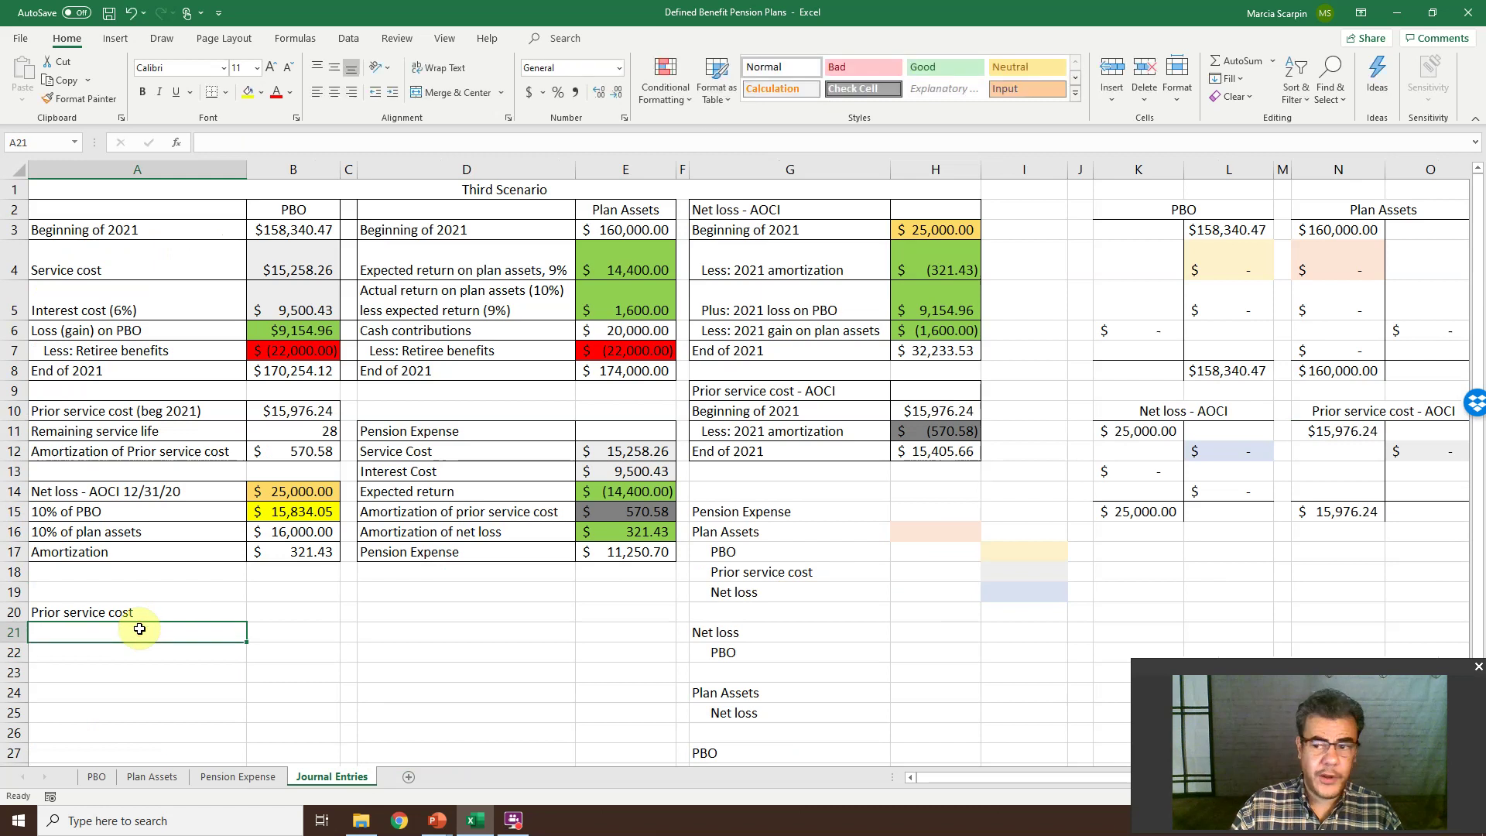
text(Prior service cost)
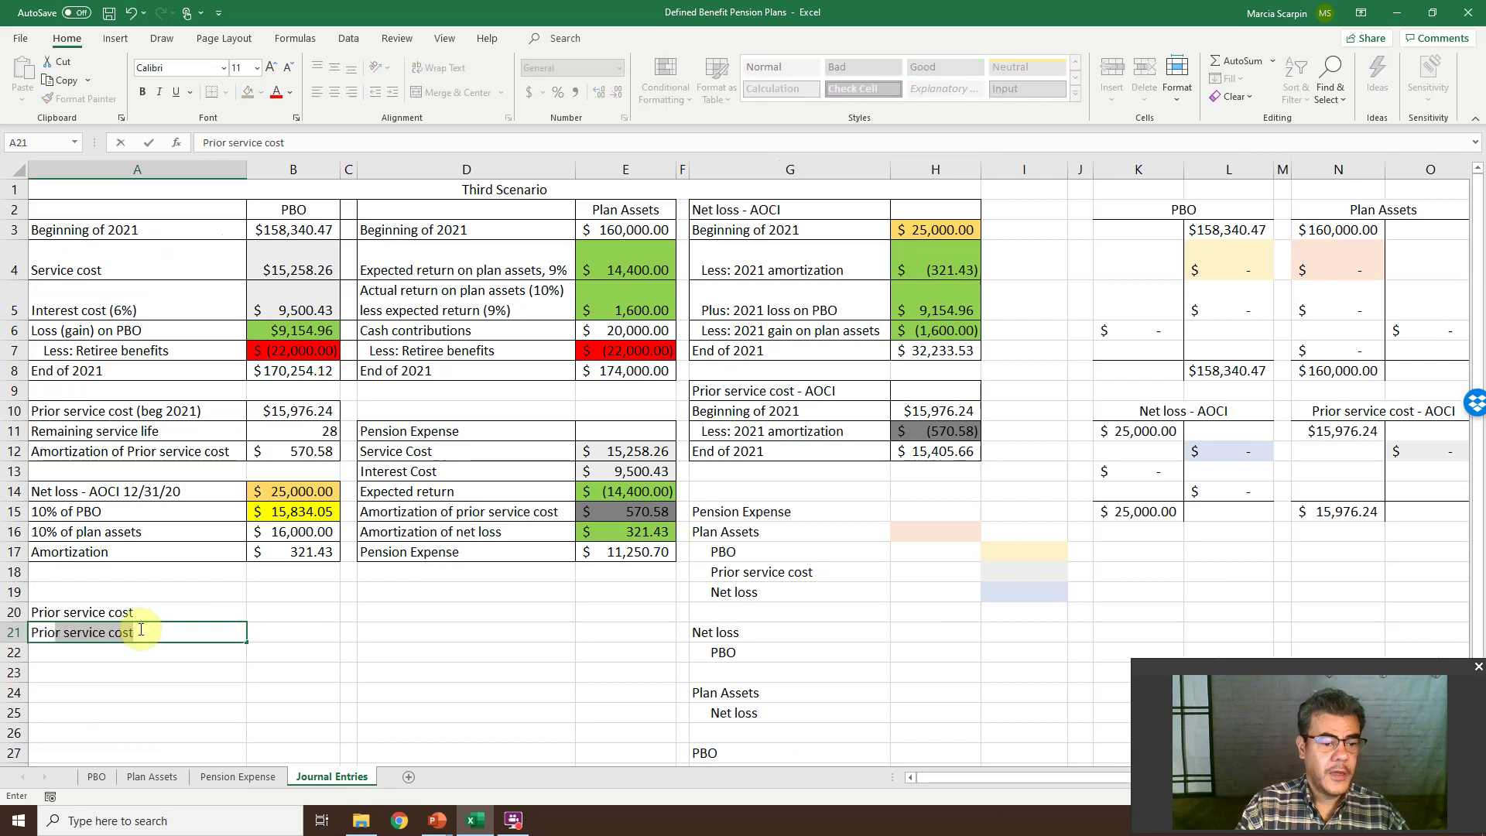
key(Escape)
text(+)
click(1349, 408)
key(Return)
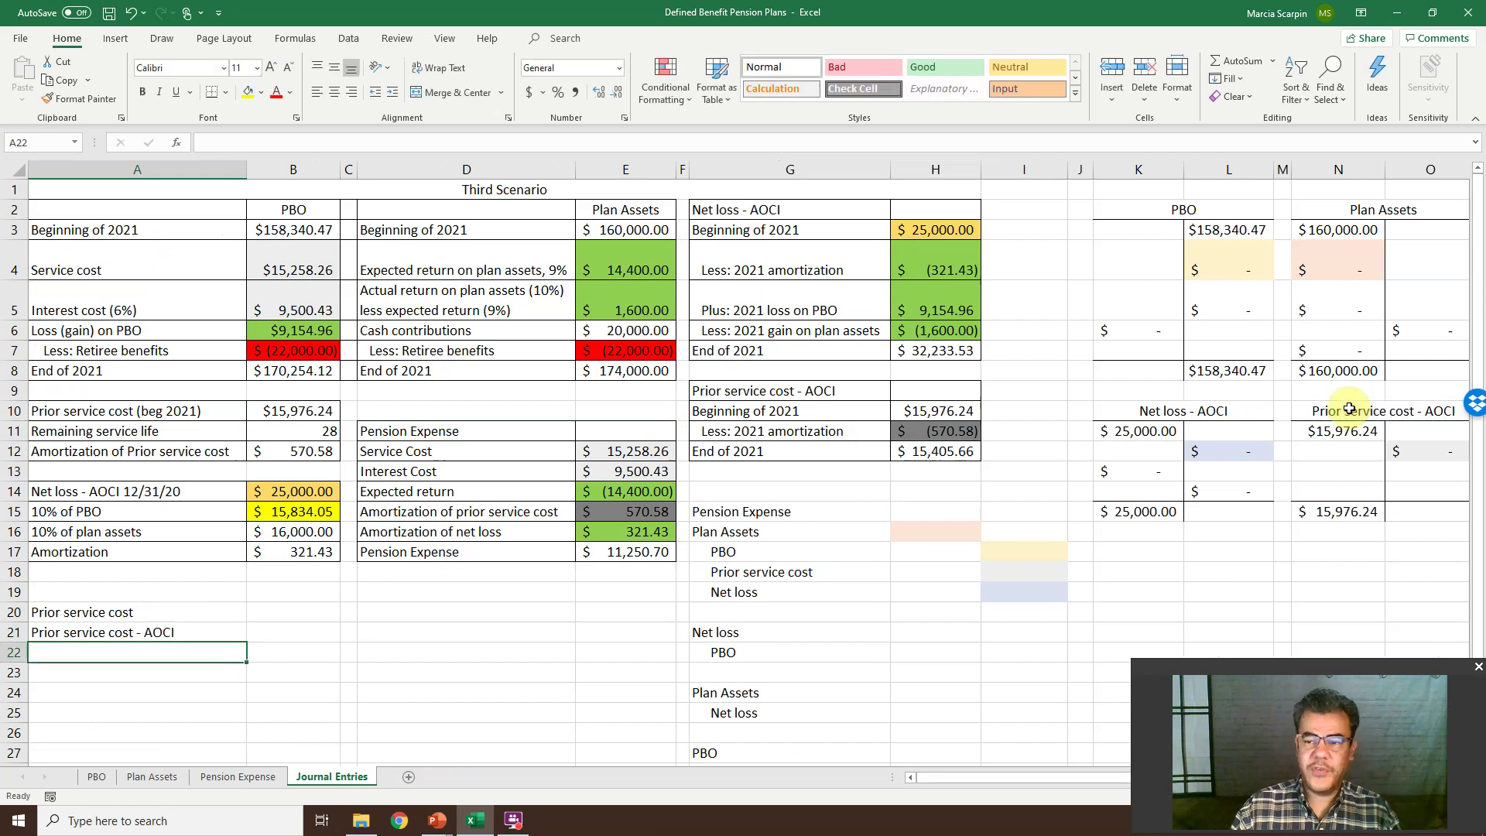
Enter the credit account in A22 by linking it to the PBO T-account heading, and indent it
text(+)
click(1173, 208)
key(Return)
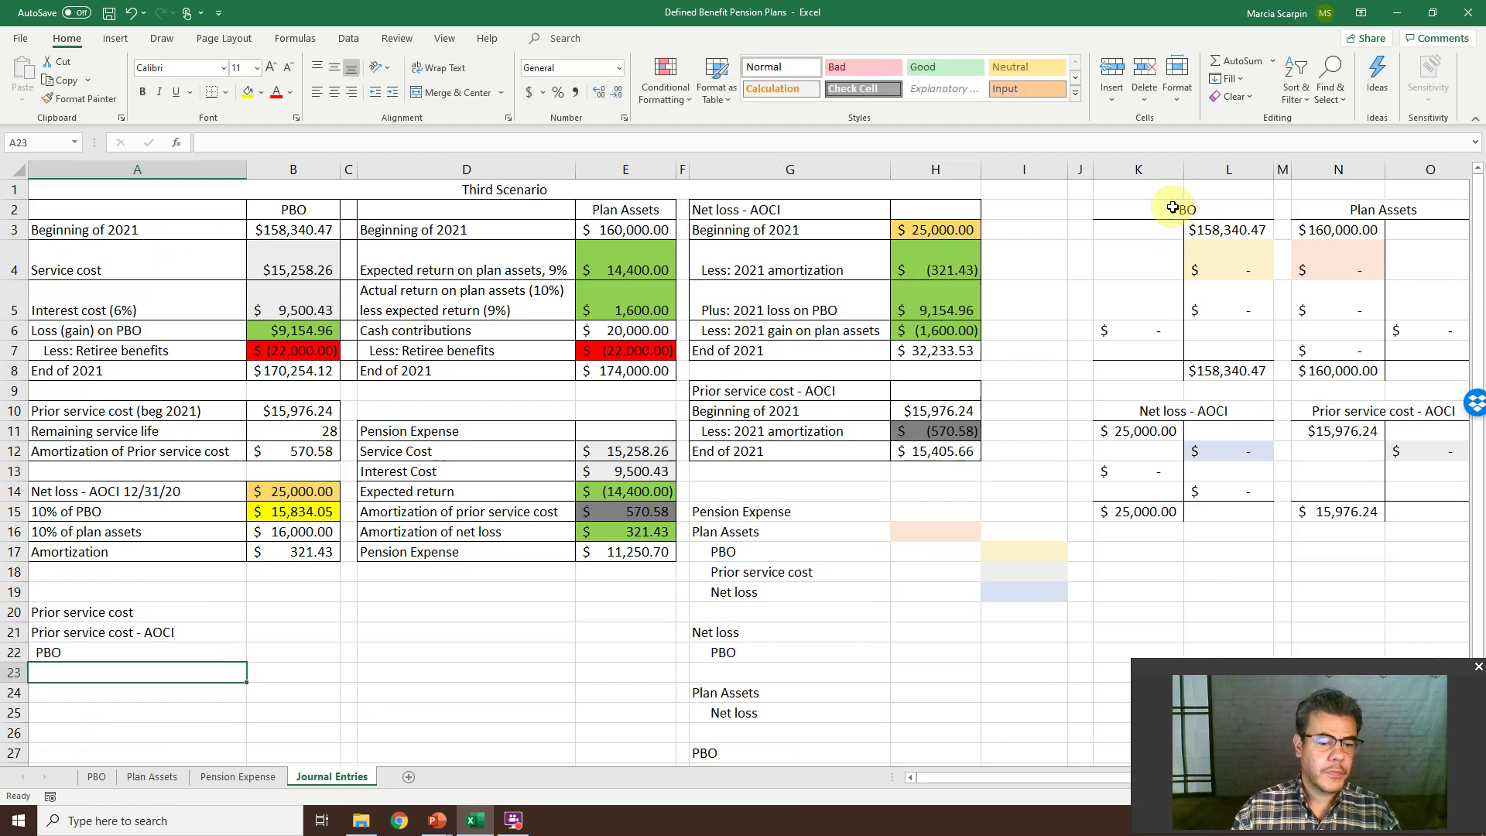
key(Up)
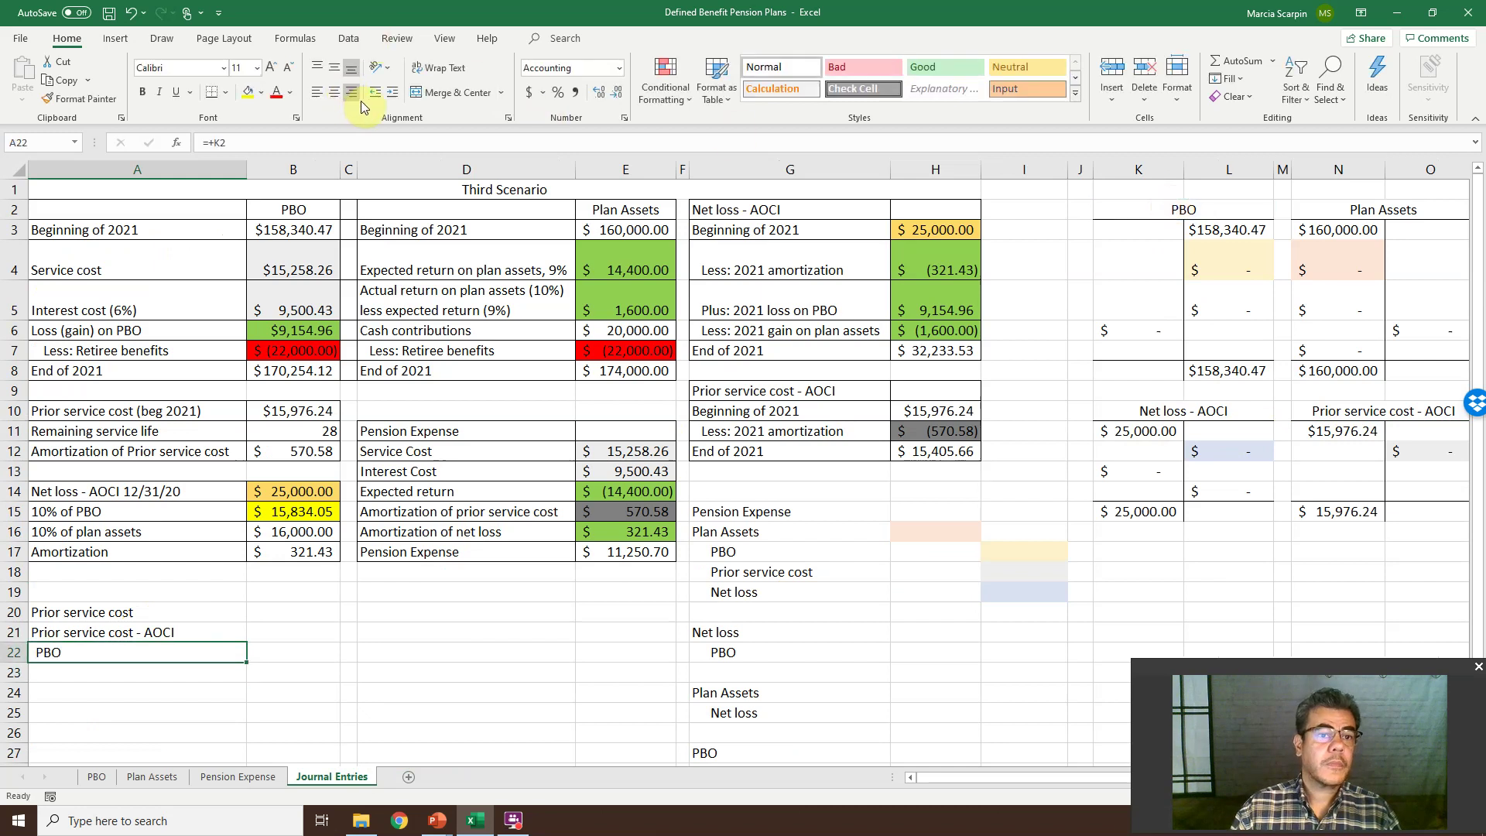
click(391, 93)
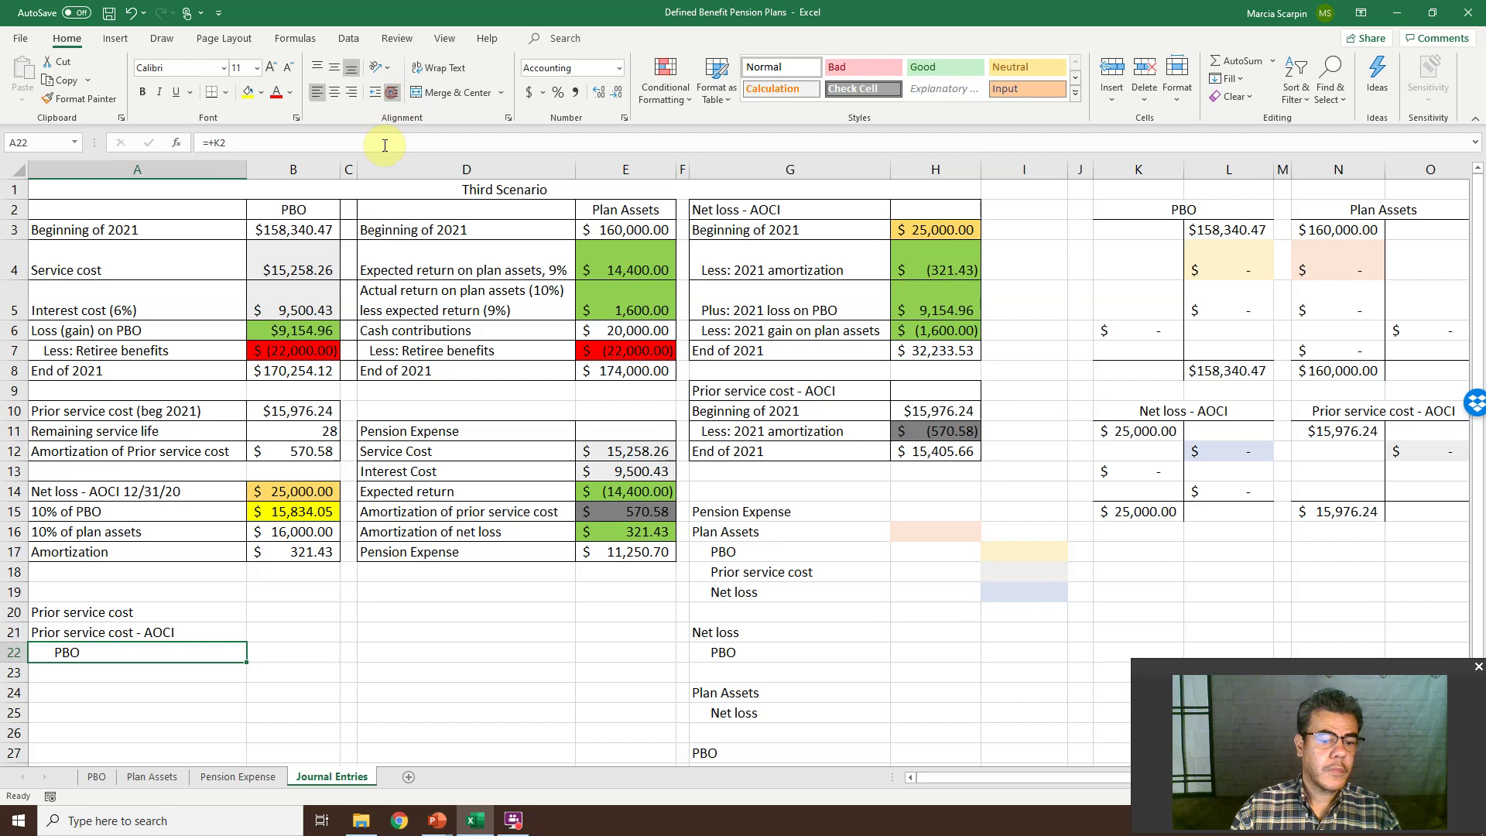
Enter the debit amount in B21 as a link to the Second Scenario prior service cost, PBO!E26
click(297, 636)
text(+)
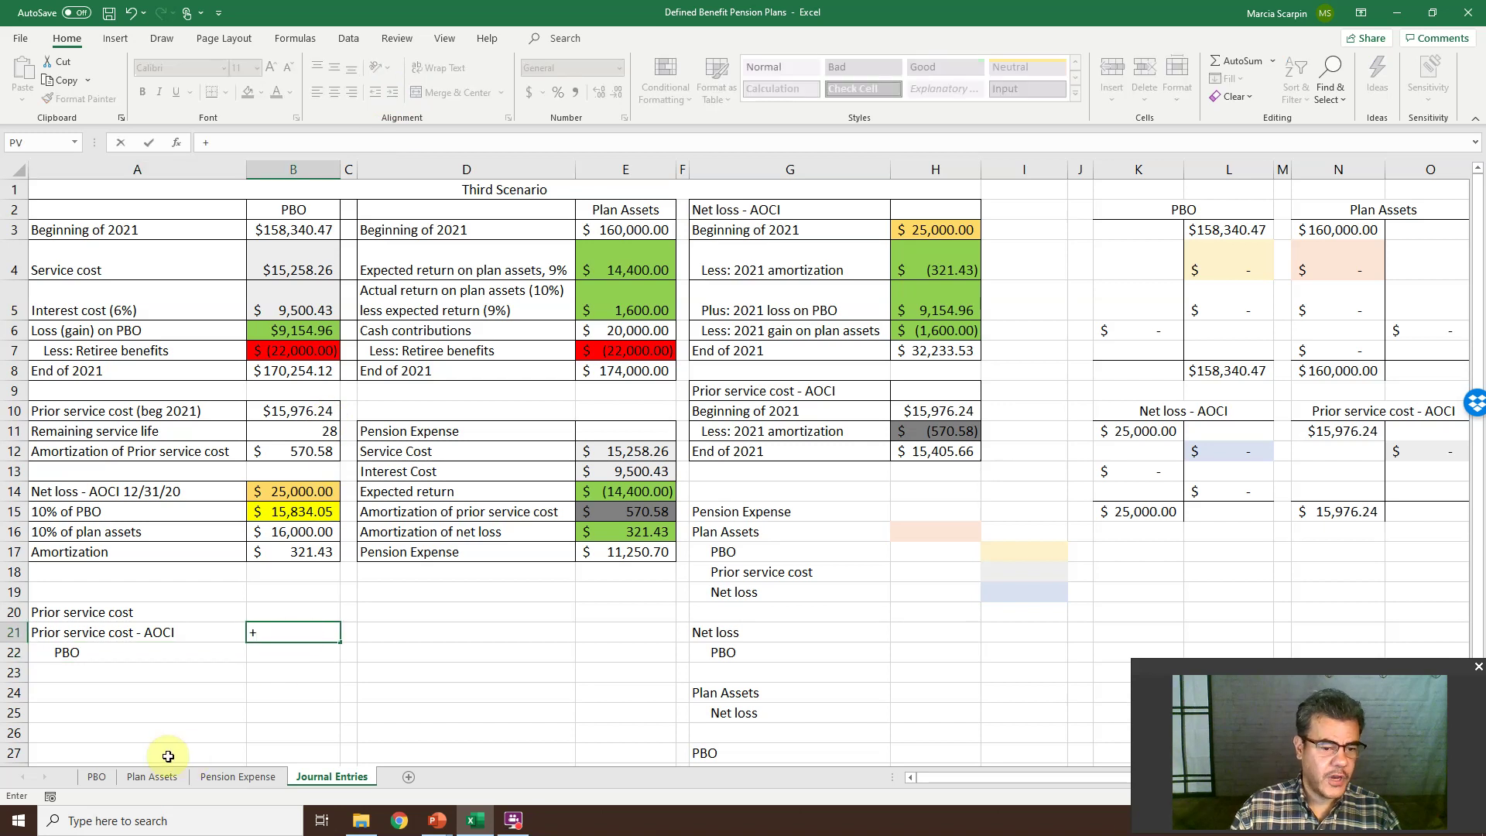
click(97, 776)
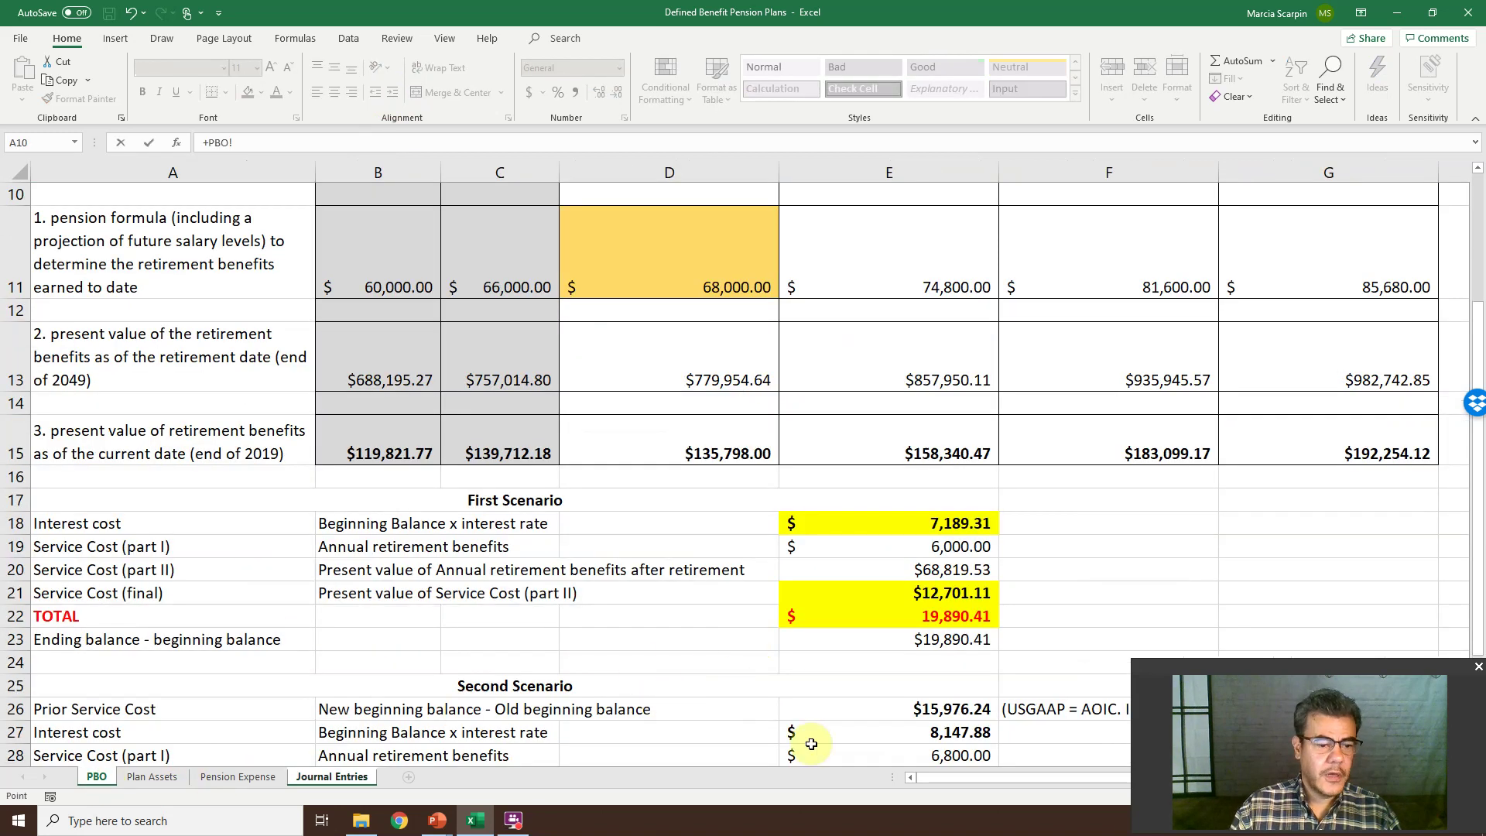
click(950, 708)
key(Return)
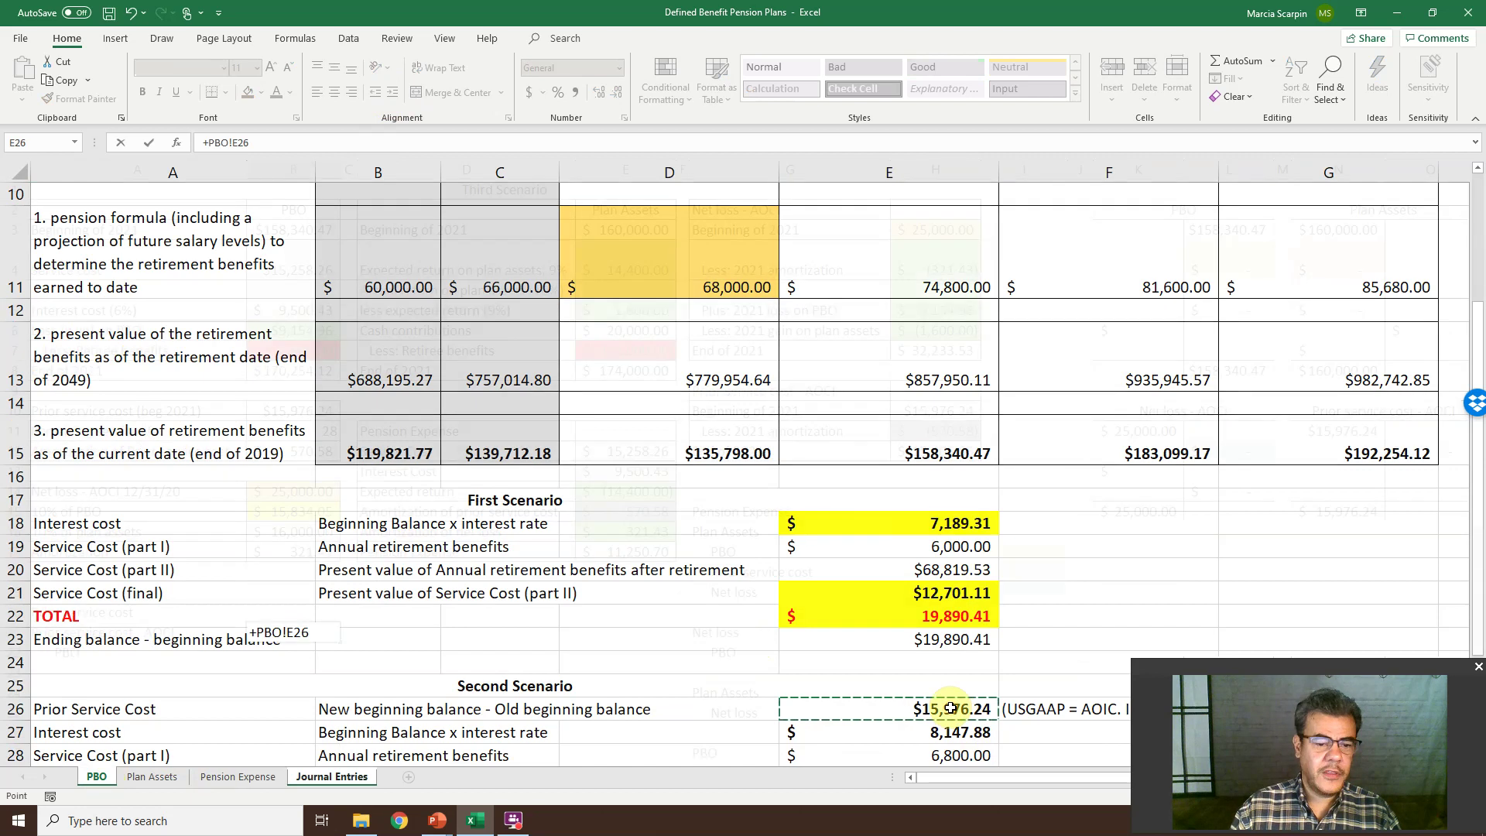
Enter the PBO credit amount in D22 as a link to B21, and left-align it
key(Right)
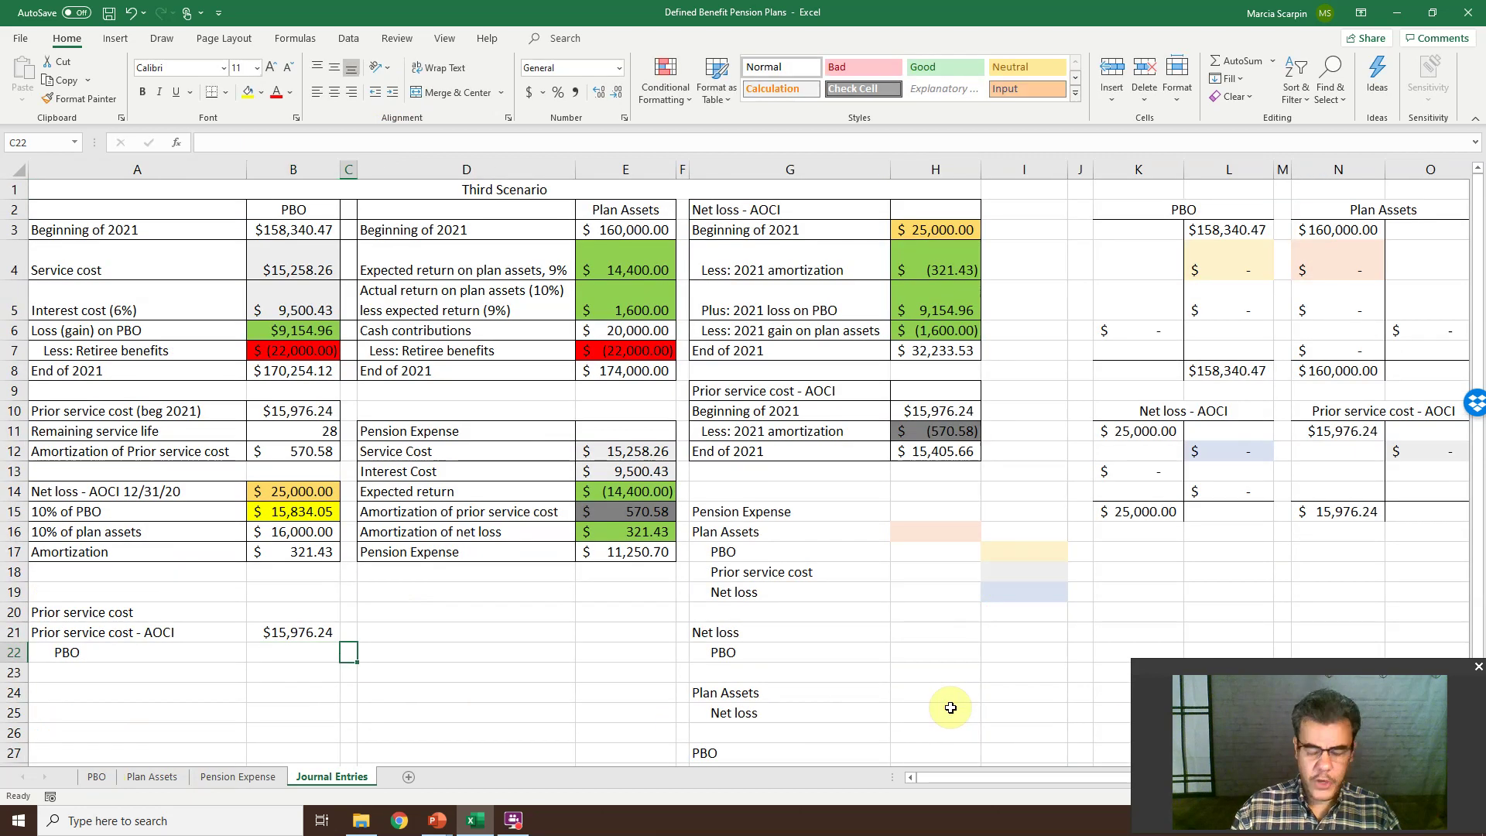
key(Right)
text(+)
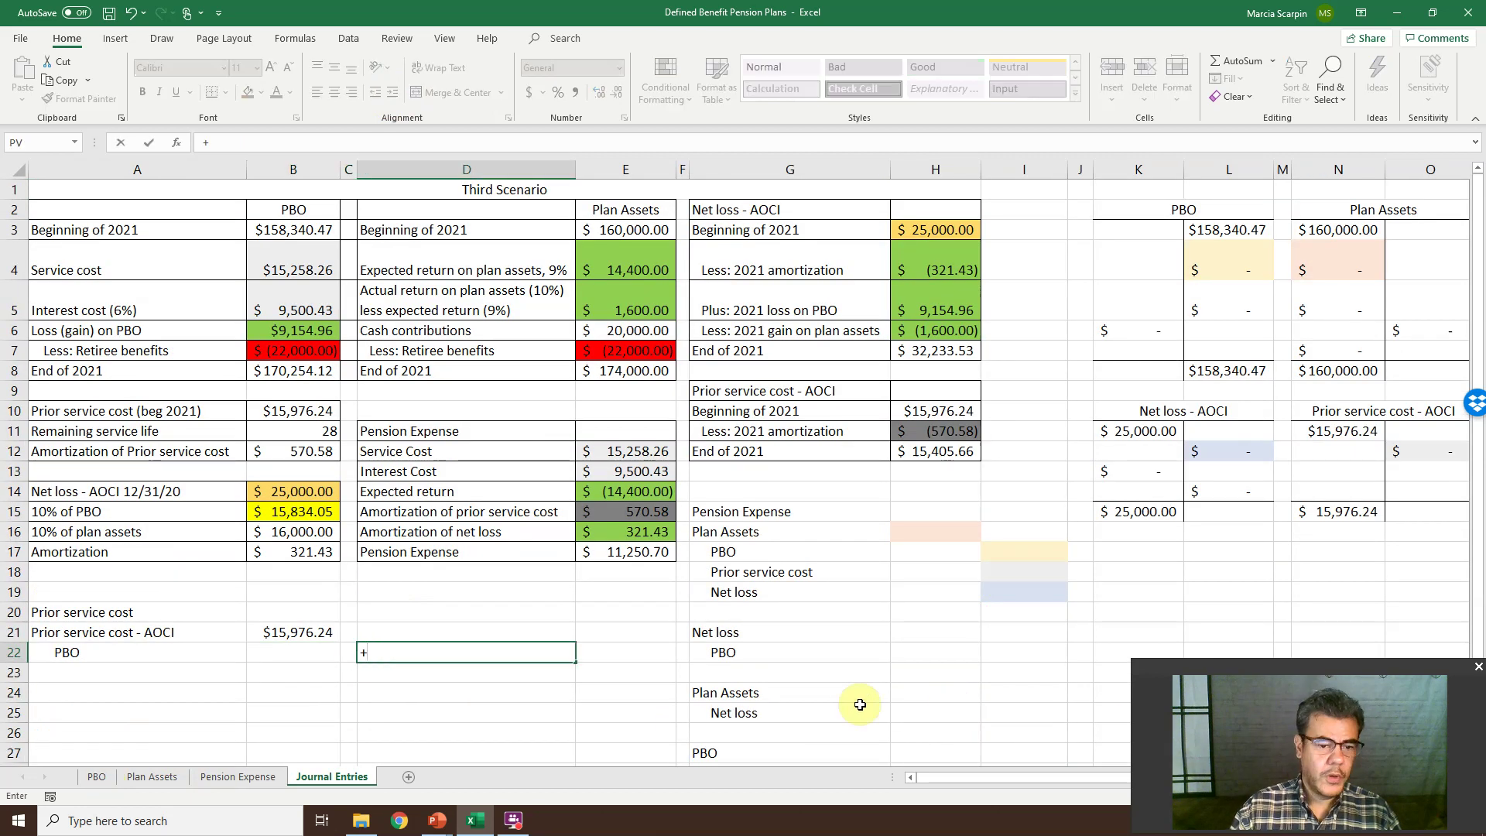
click(298, 641)
key(ctrl+Return)
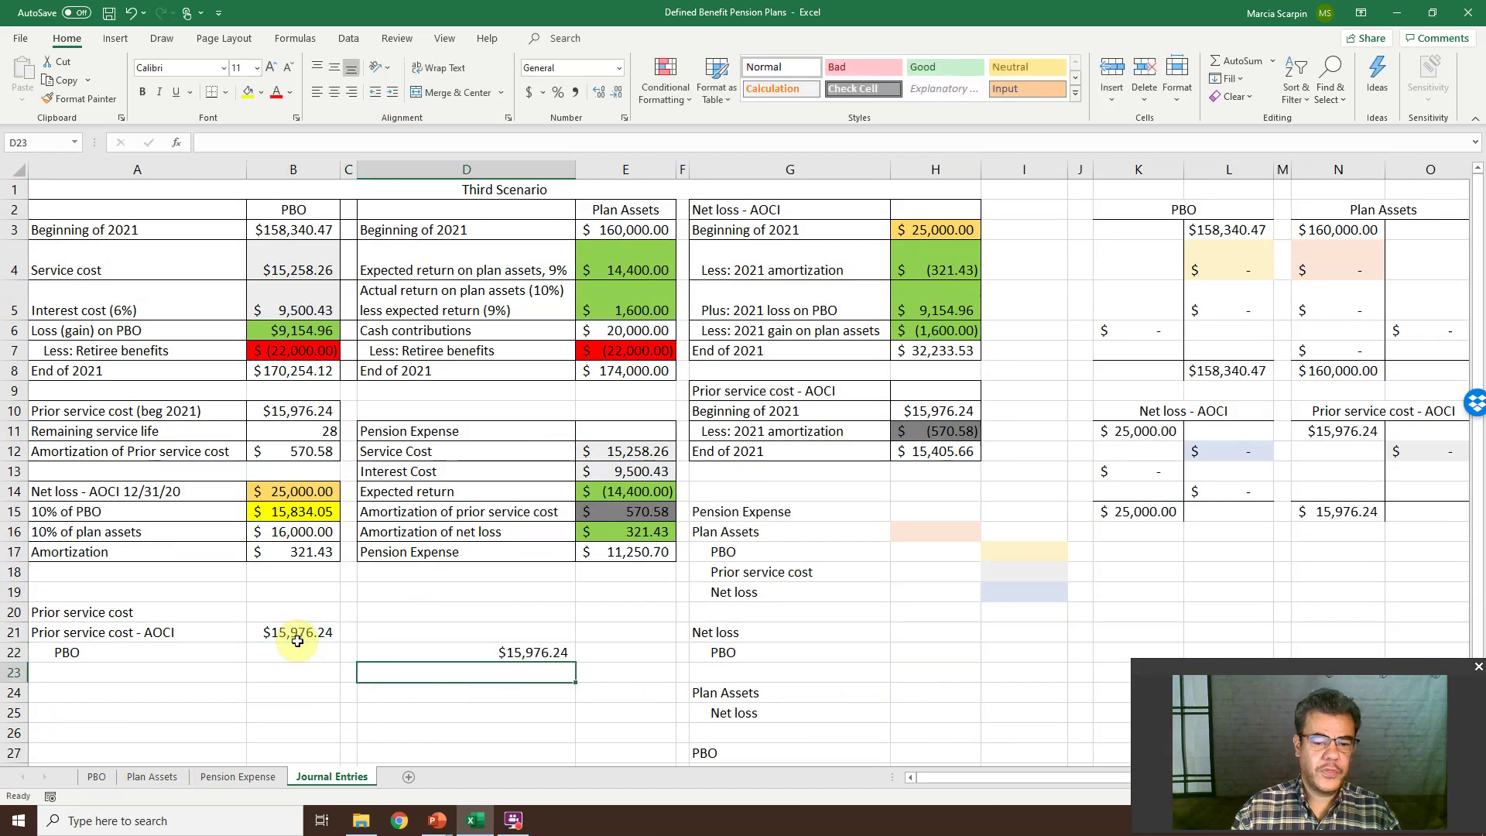
click(318, 92)
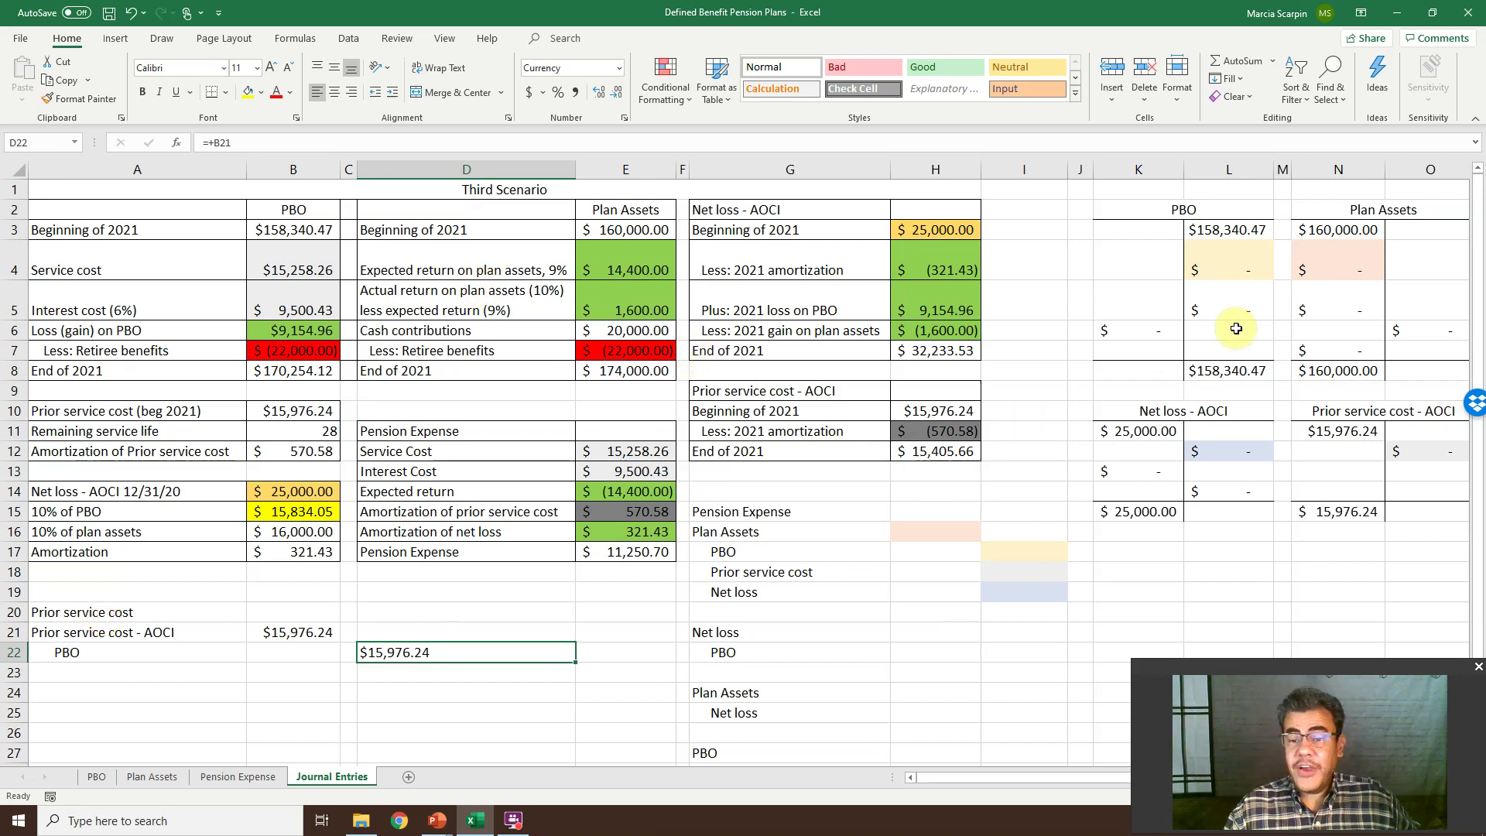
Check the beginning balances in the PBO, Plan Assets, Net loss - AOCI and Prior service cost - AOCI T-accounts
click(1228, 230)
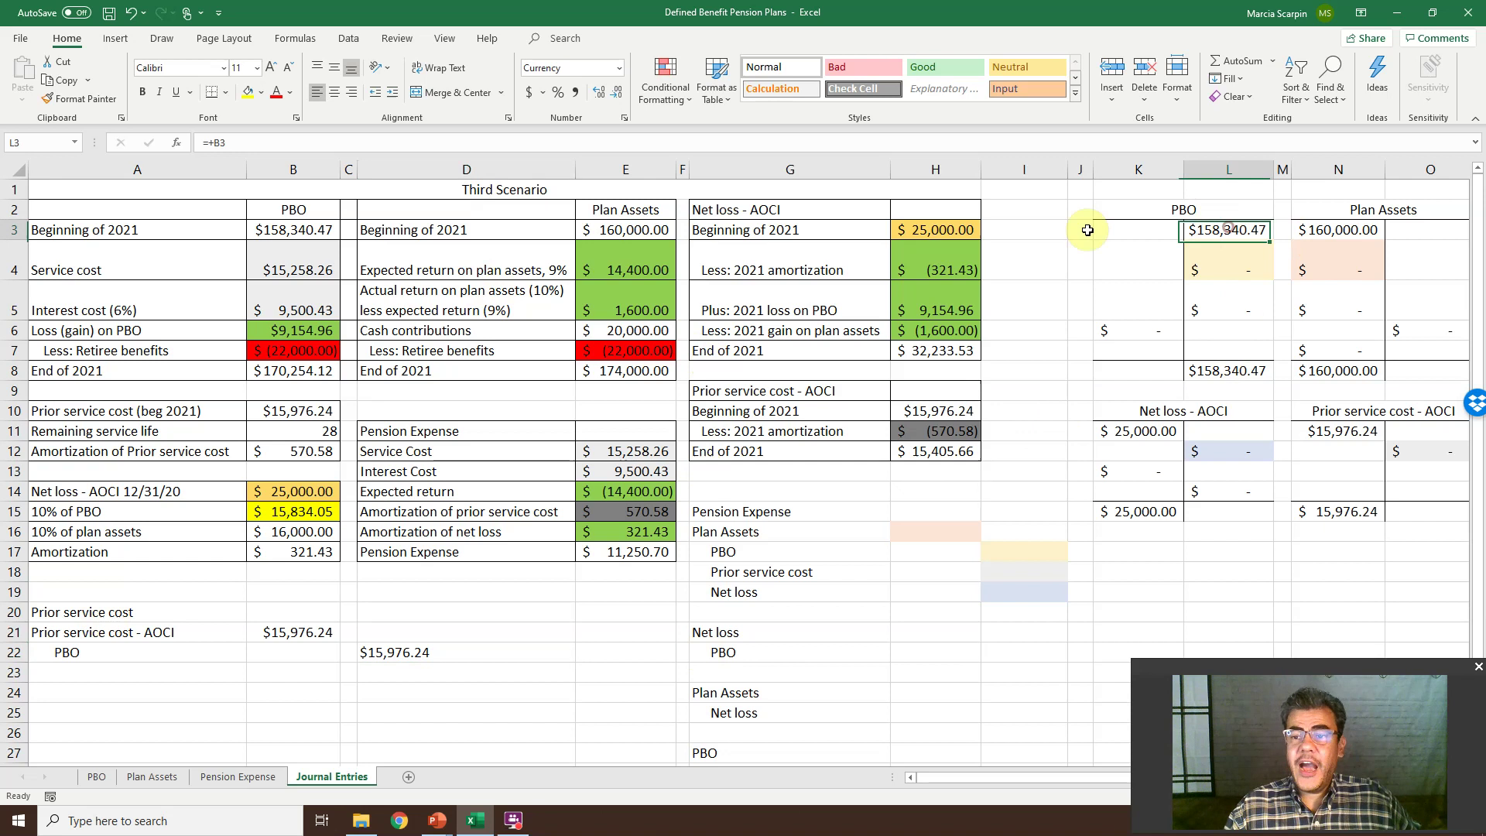
click(244, 230)
click(615, 229)
click(1343, 229)
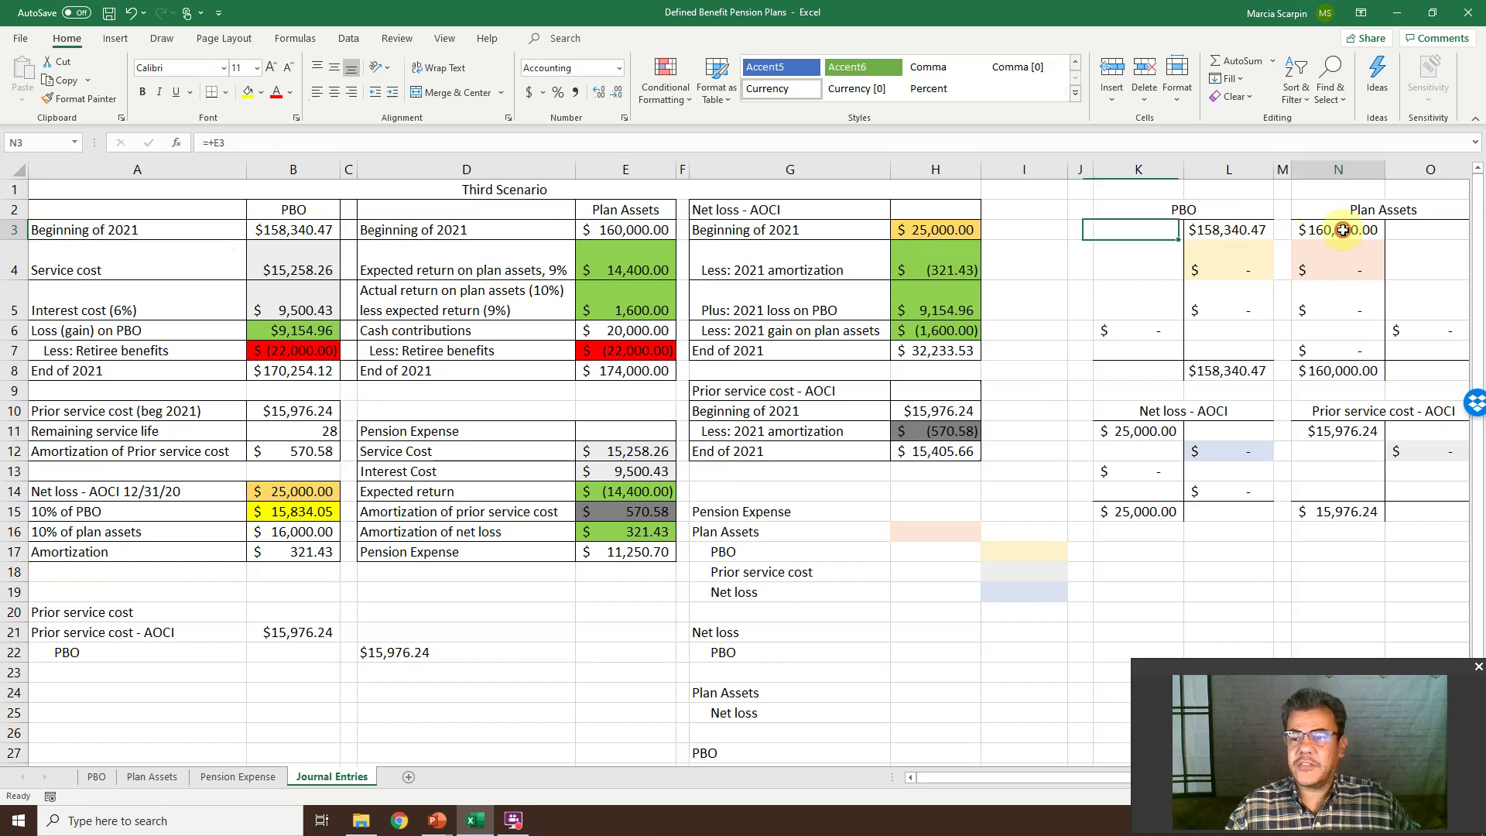
click(1146, 427)
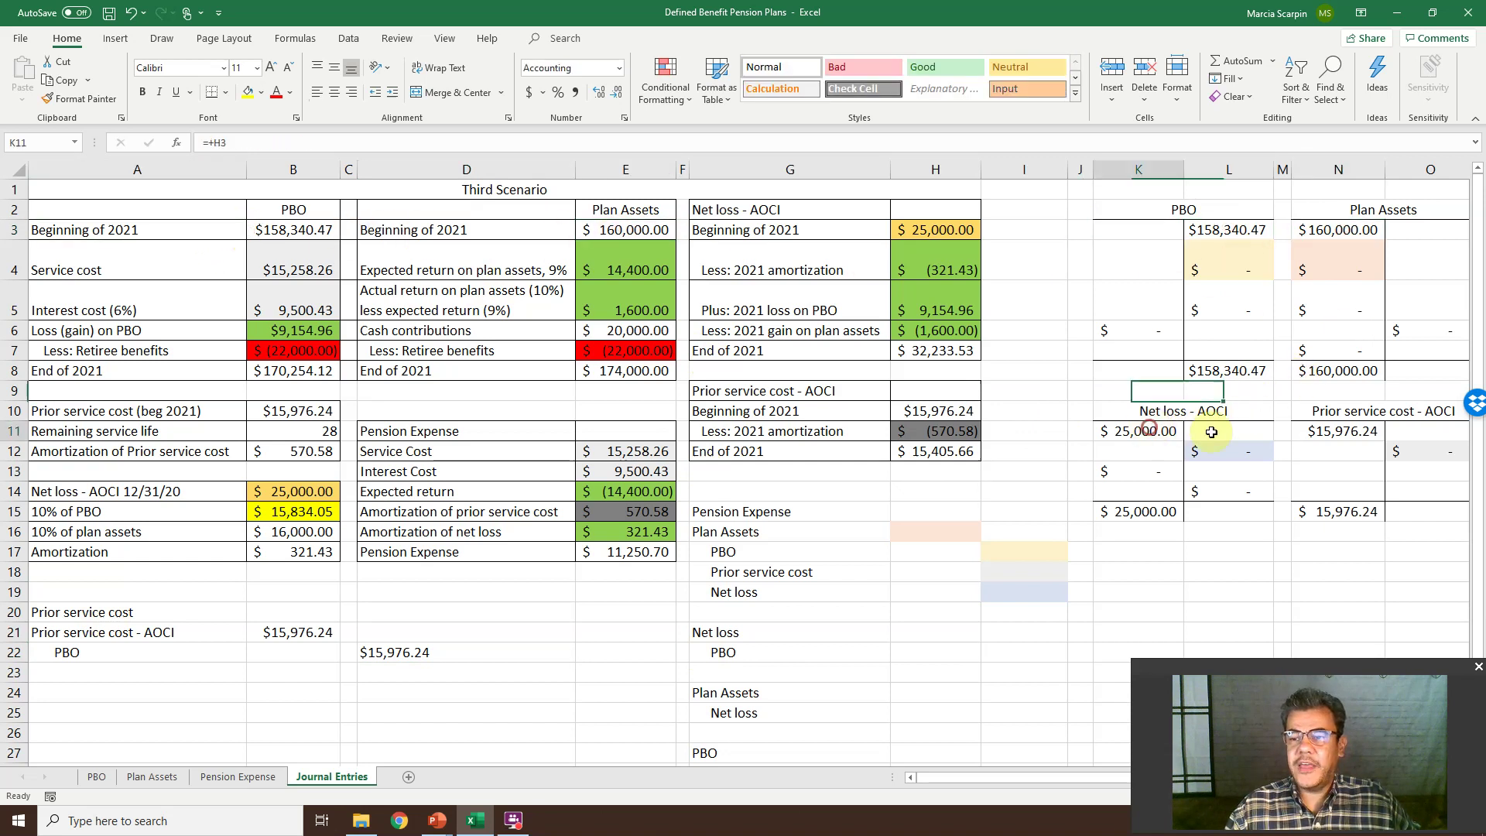
double_click(1320, 418)
Enter the Pension Expense debit in H15 as total credits less the other debits: =SUM(I16:I19)-SUM(H16:H19)
click(945, 640)
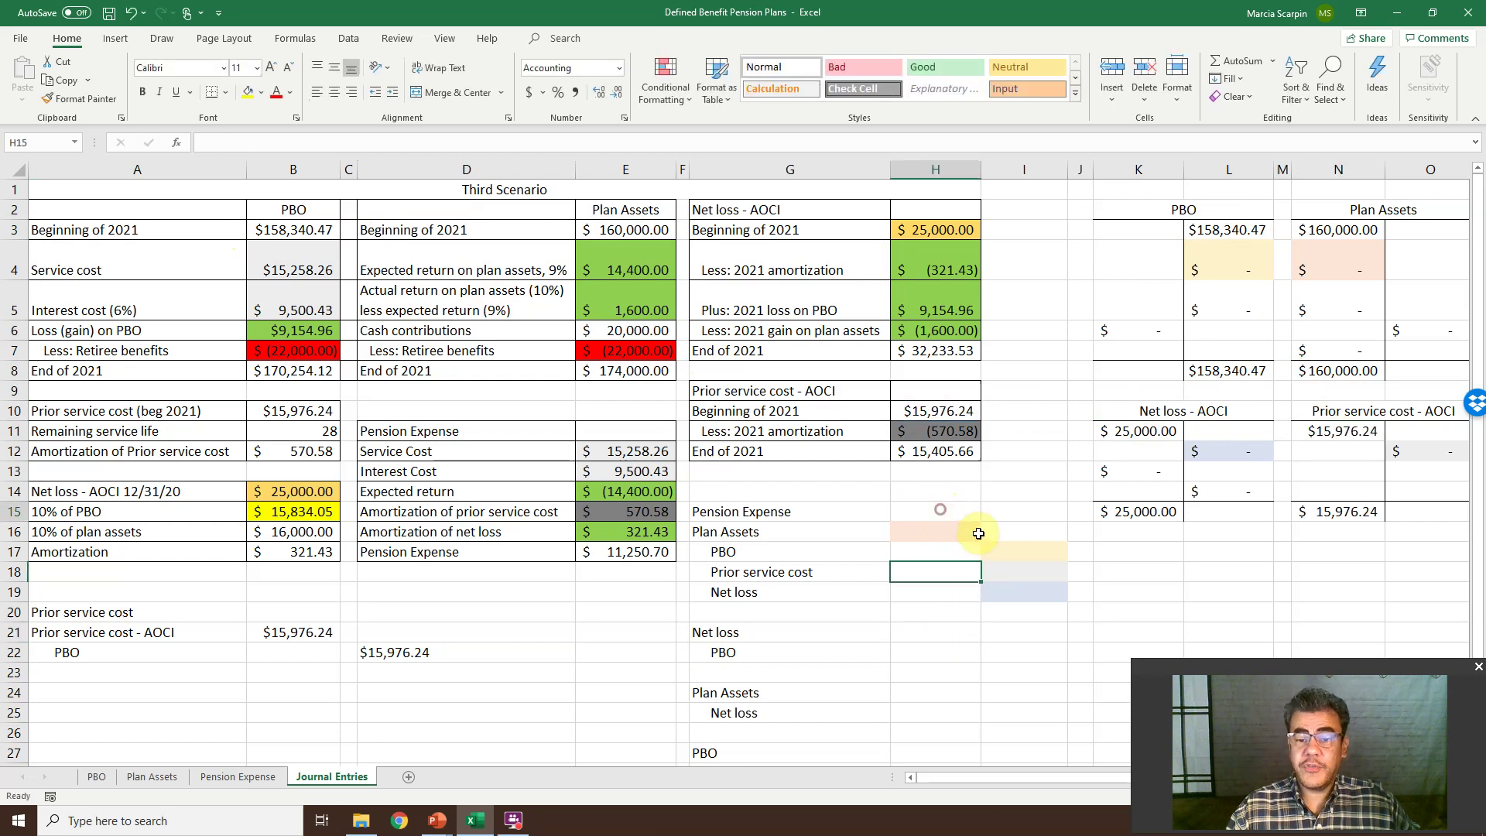
click(940, 510)
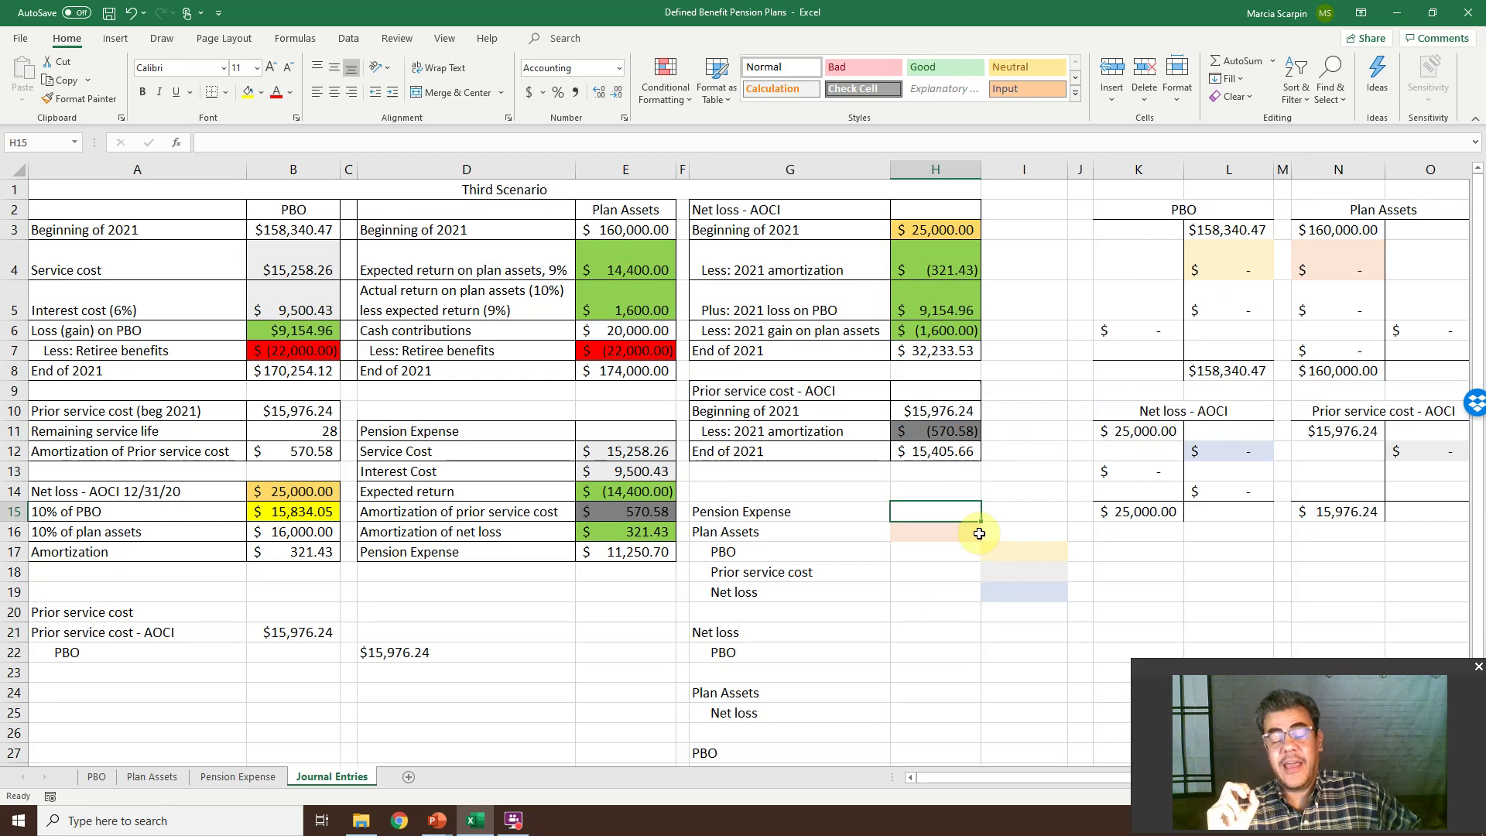
text(=)
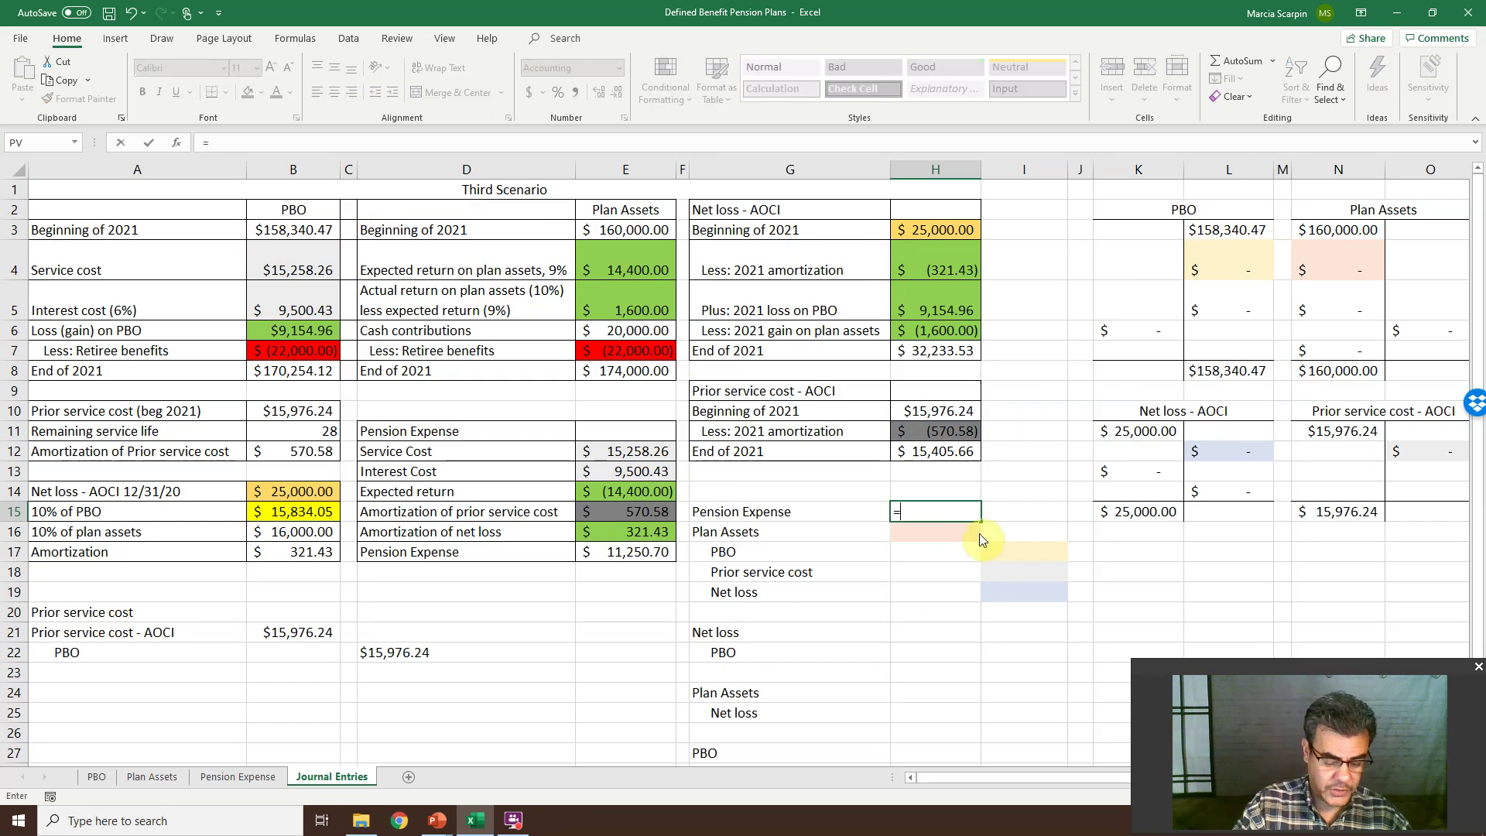
text(sum()
key(Right)
key(Down)
key(shift+Down)
key(shift+Down)
key(shift+Down)
text())
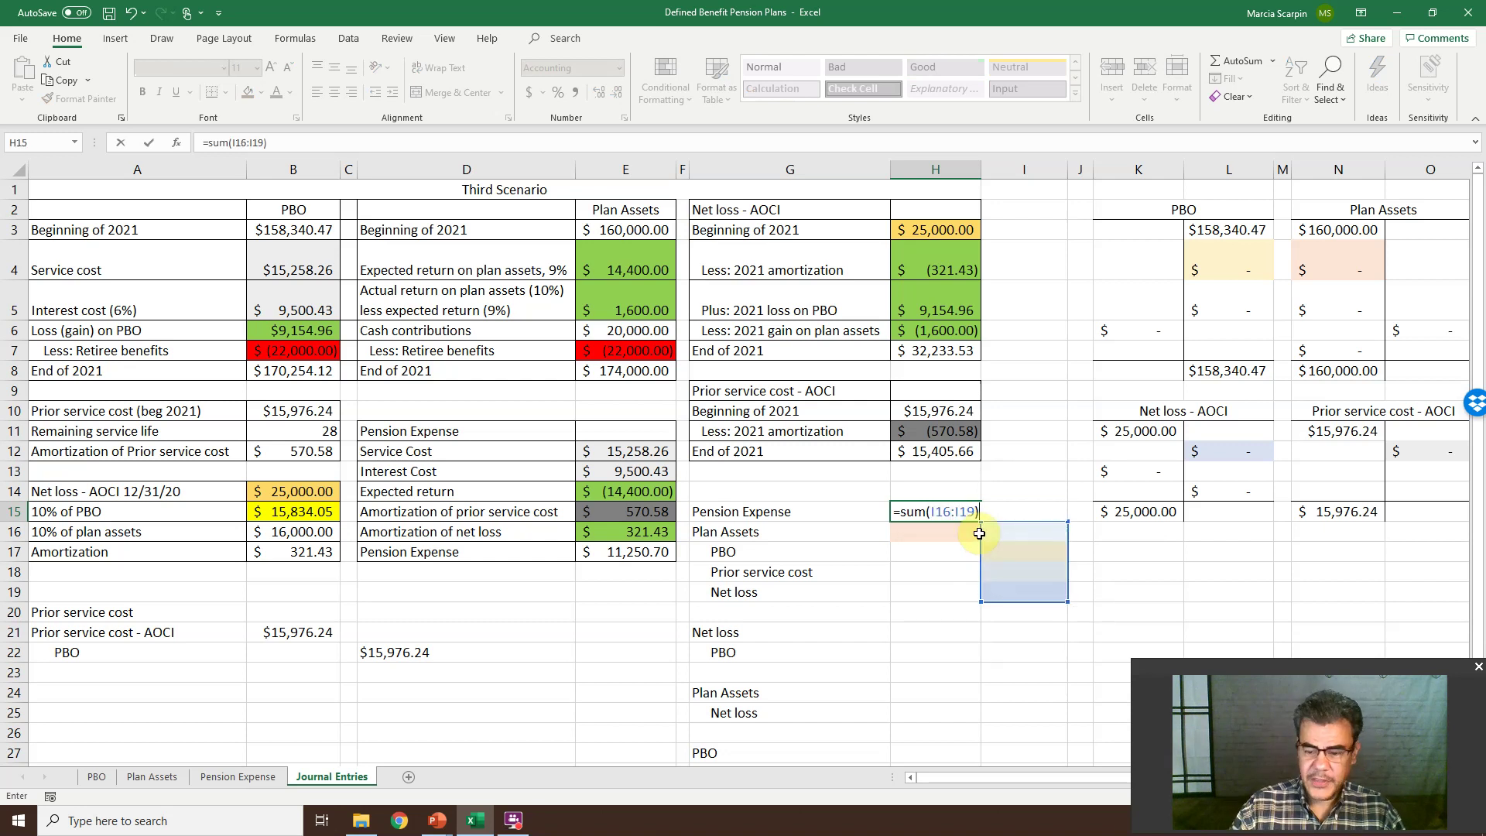
text(-sum()
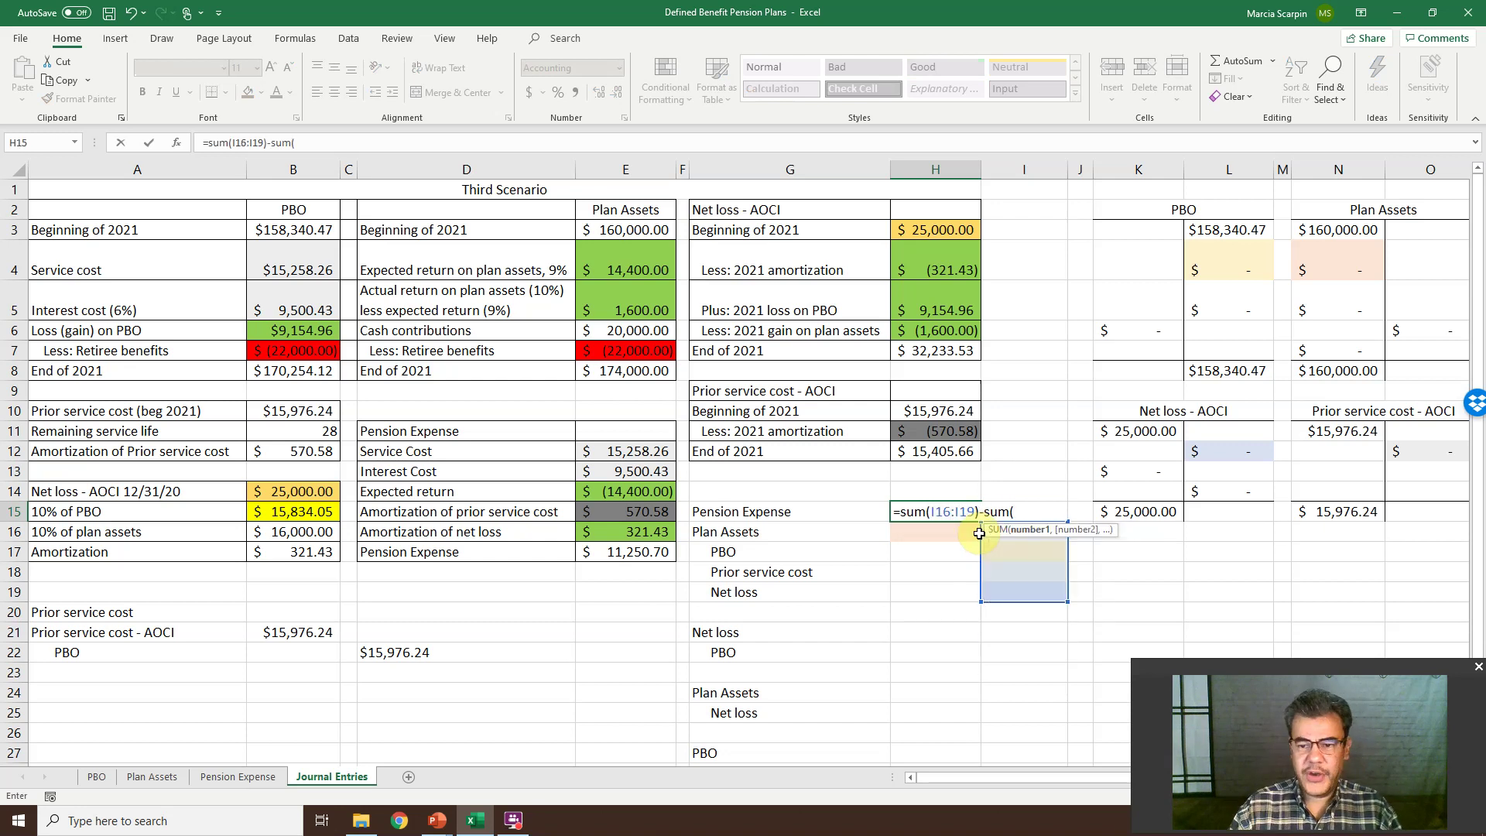
key(Down)
key(shift+Down)
key(shift+Down)
key(shift+Down)
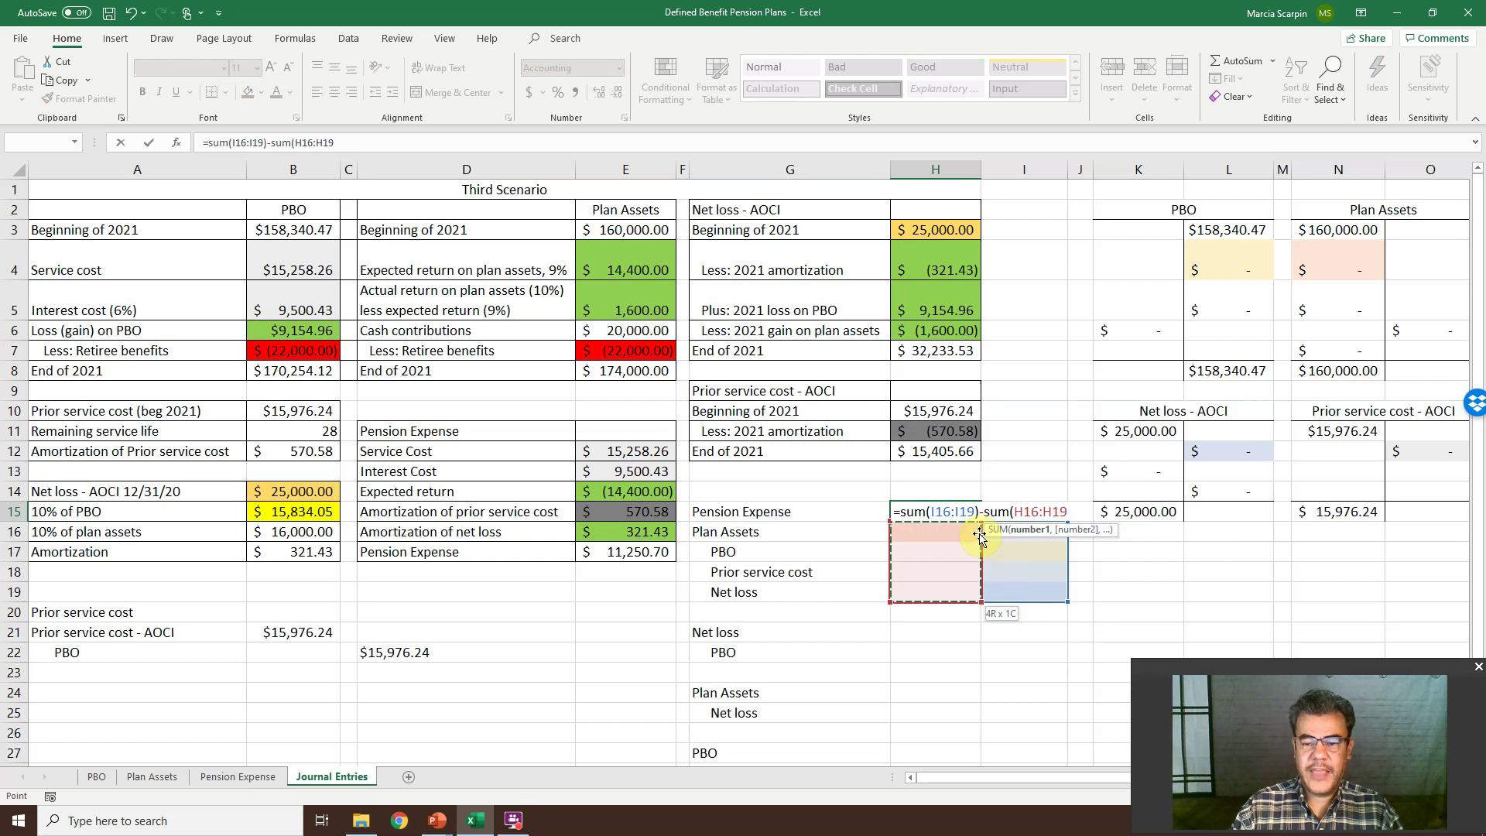
text())
key(Return)
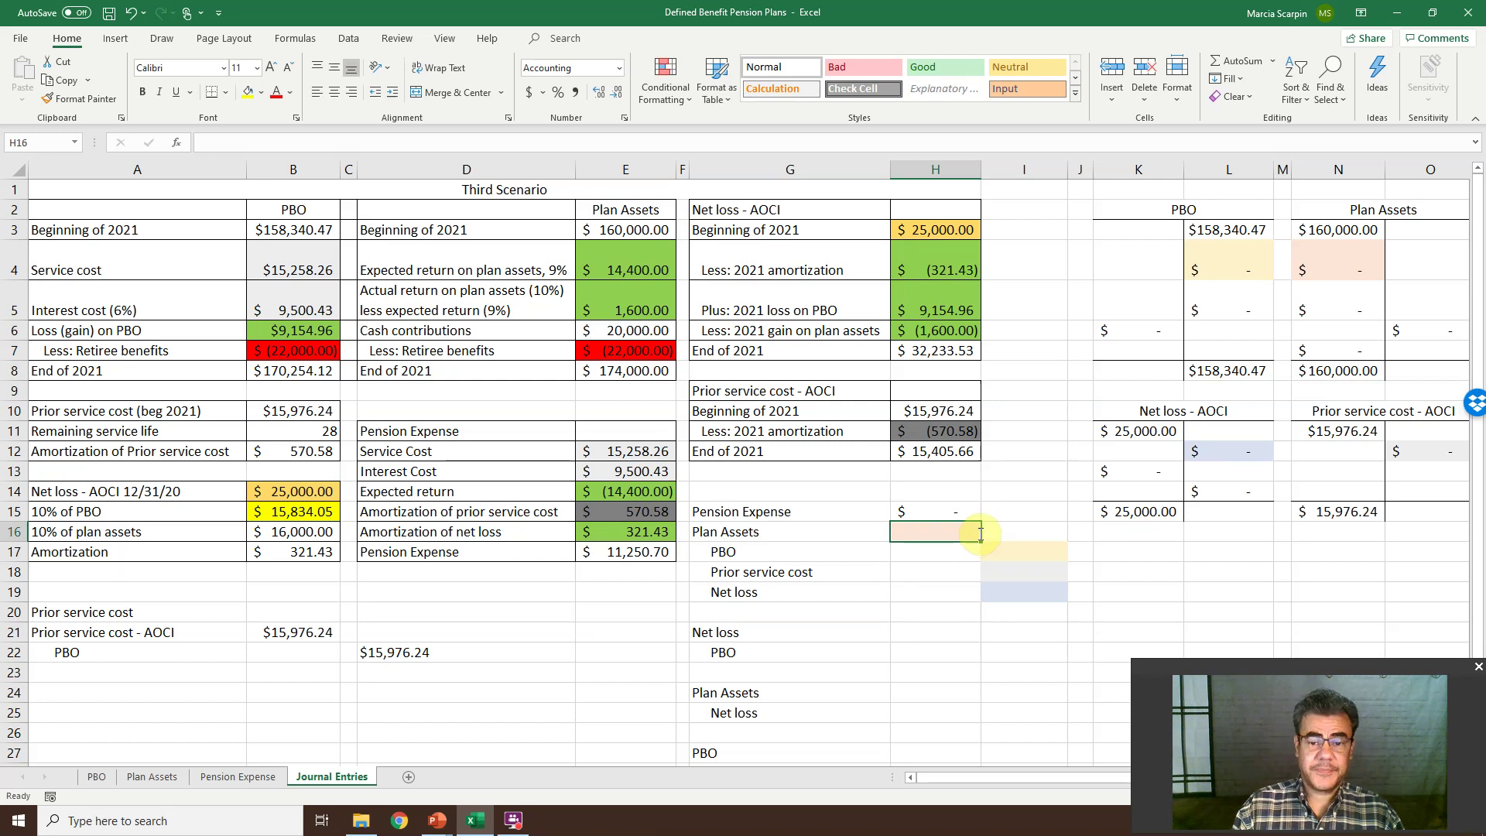
text(+)
key(Escape)
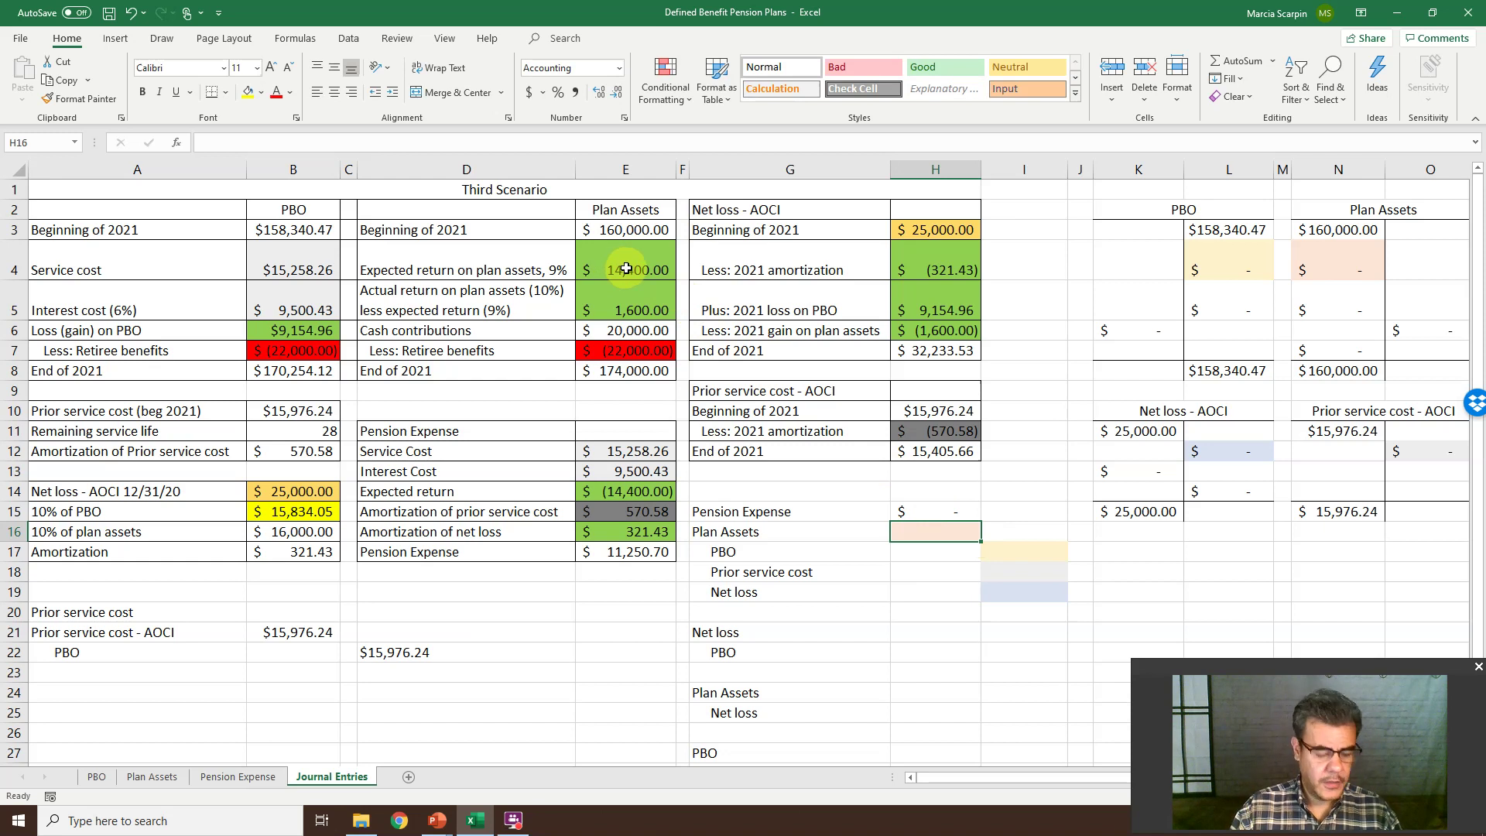
key(ctrl+z)
key(ctrl+z)
key(ctrl+z)
key(ctrl+z)
key(ctrl+z)
key(ctrl+z)
key(ctrl+z)
key(ctrl+z)
key(ctrl+z)
key(ctrl+z)
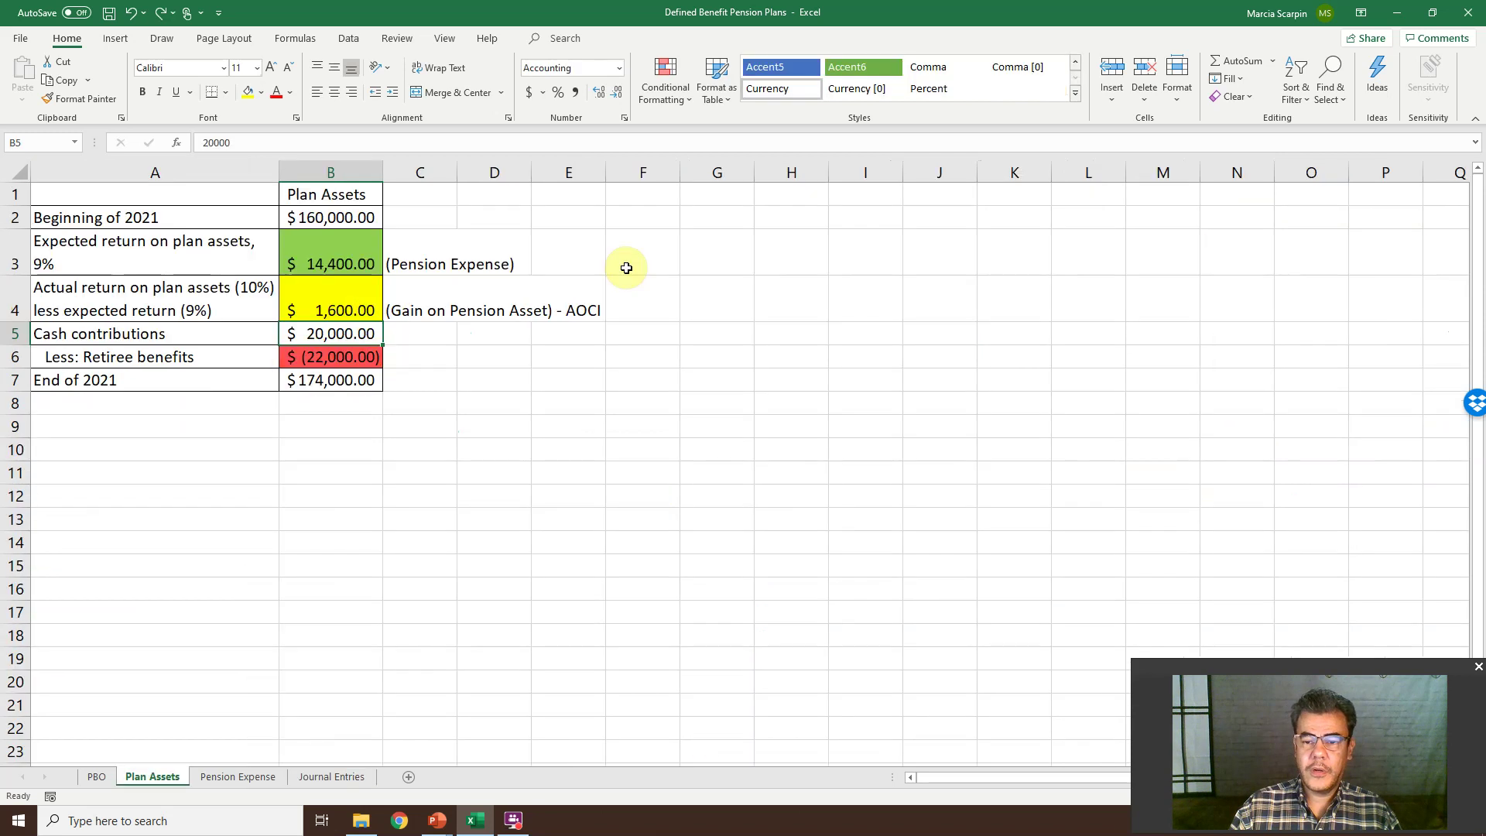
key(ctrl+z)
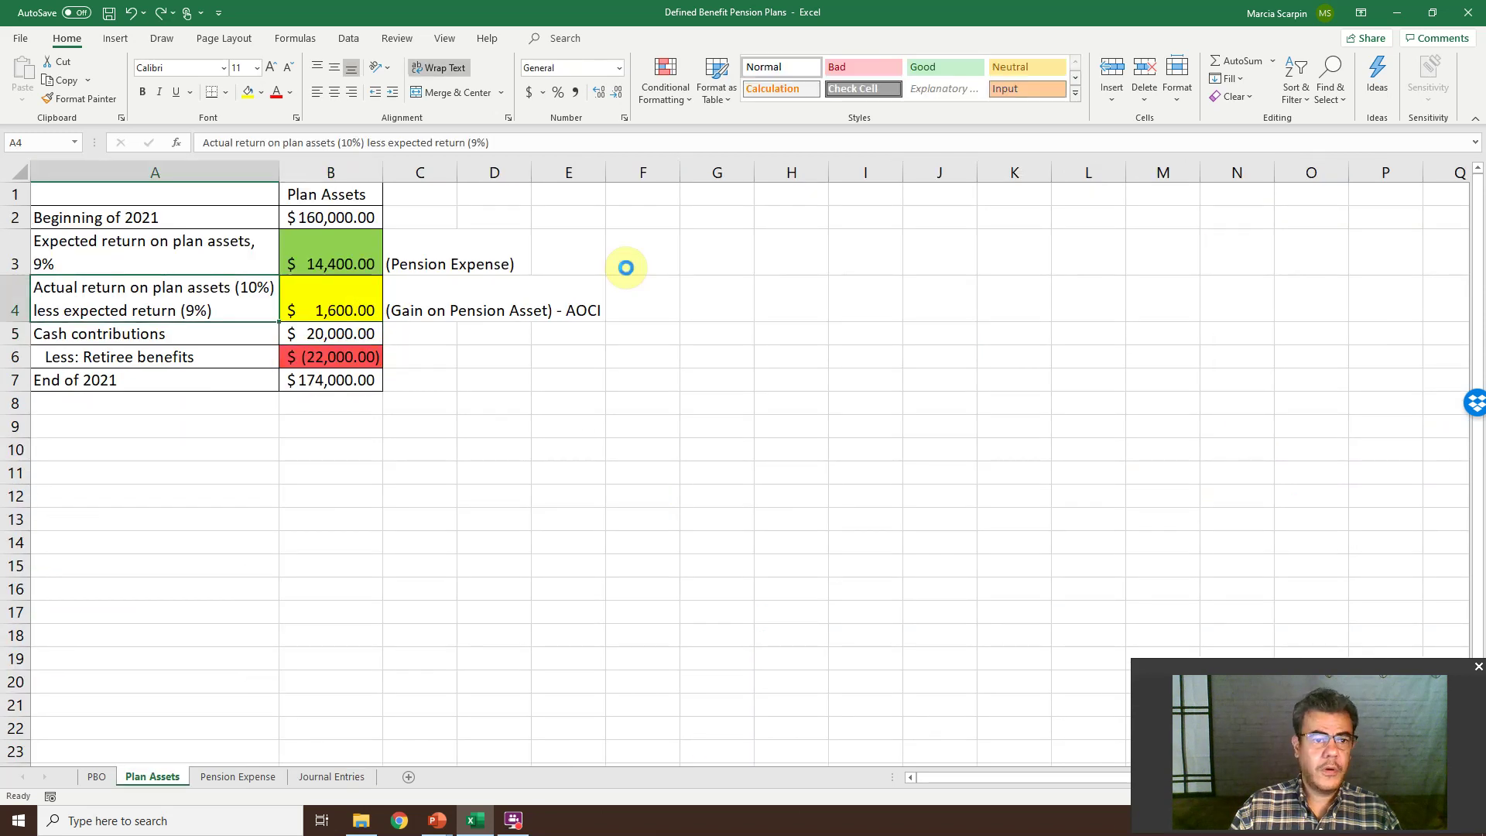
key(ctrl+z)
key(ctrl+z)
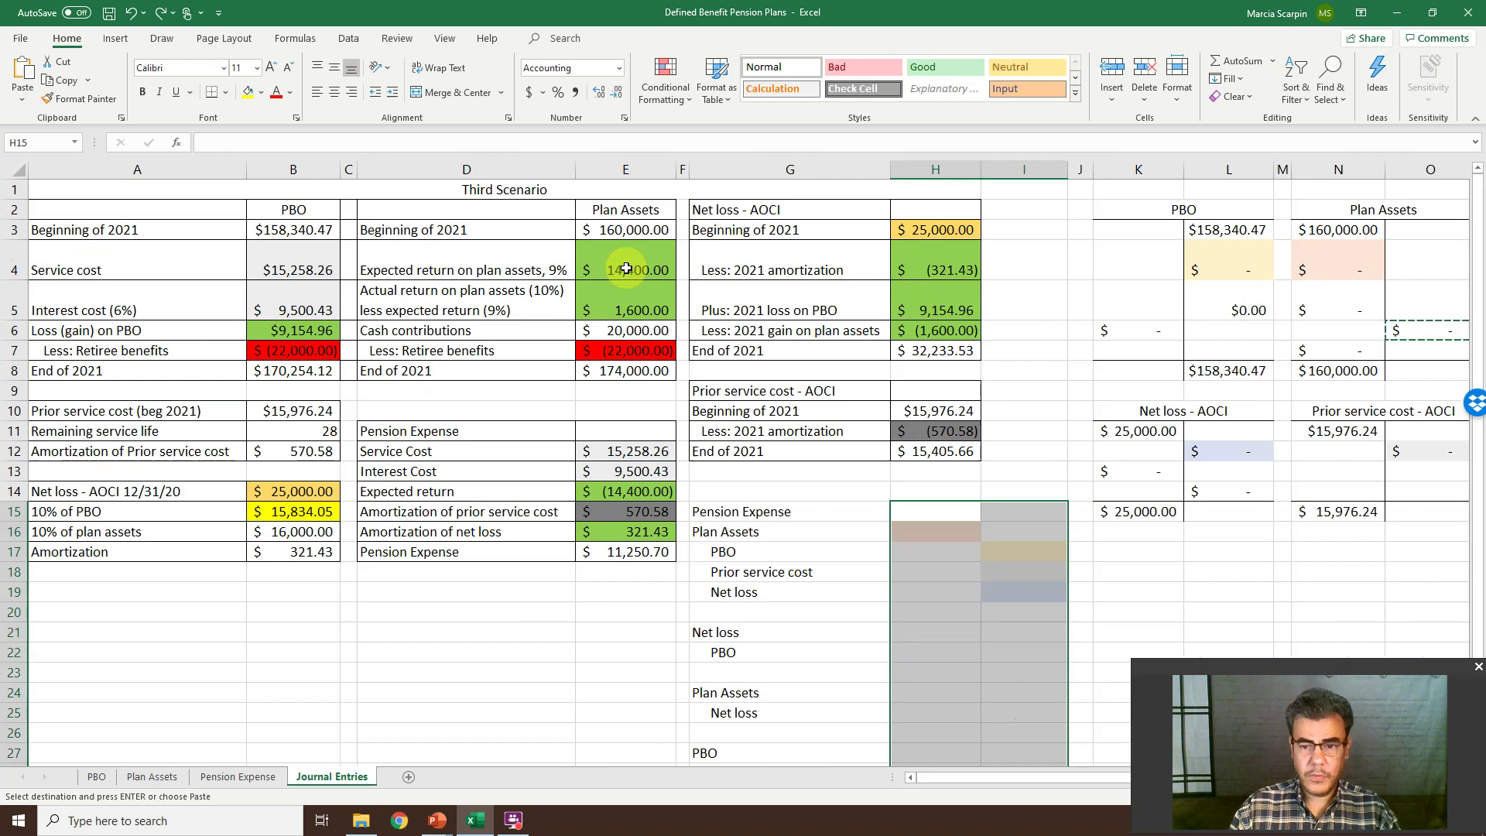
key(ctrl+y)
key(ctrl+y)
key(ctrl+y)
key(ctrl+y)
key(ctrl+y)
key(ctrl+y)
key(ctrl+y)
key(ctrl+y)
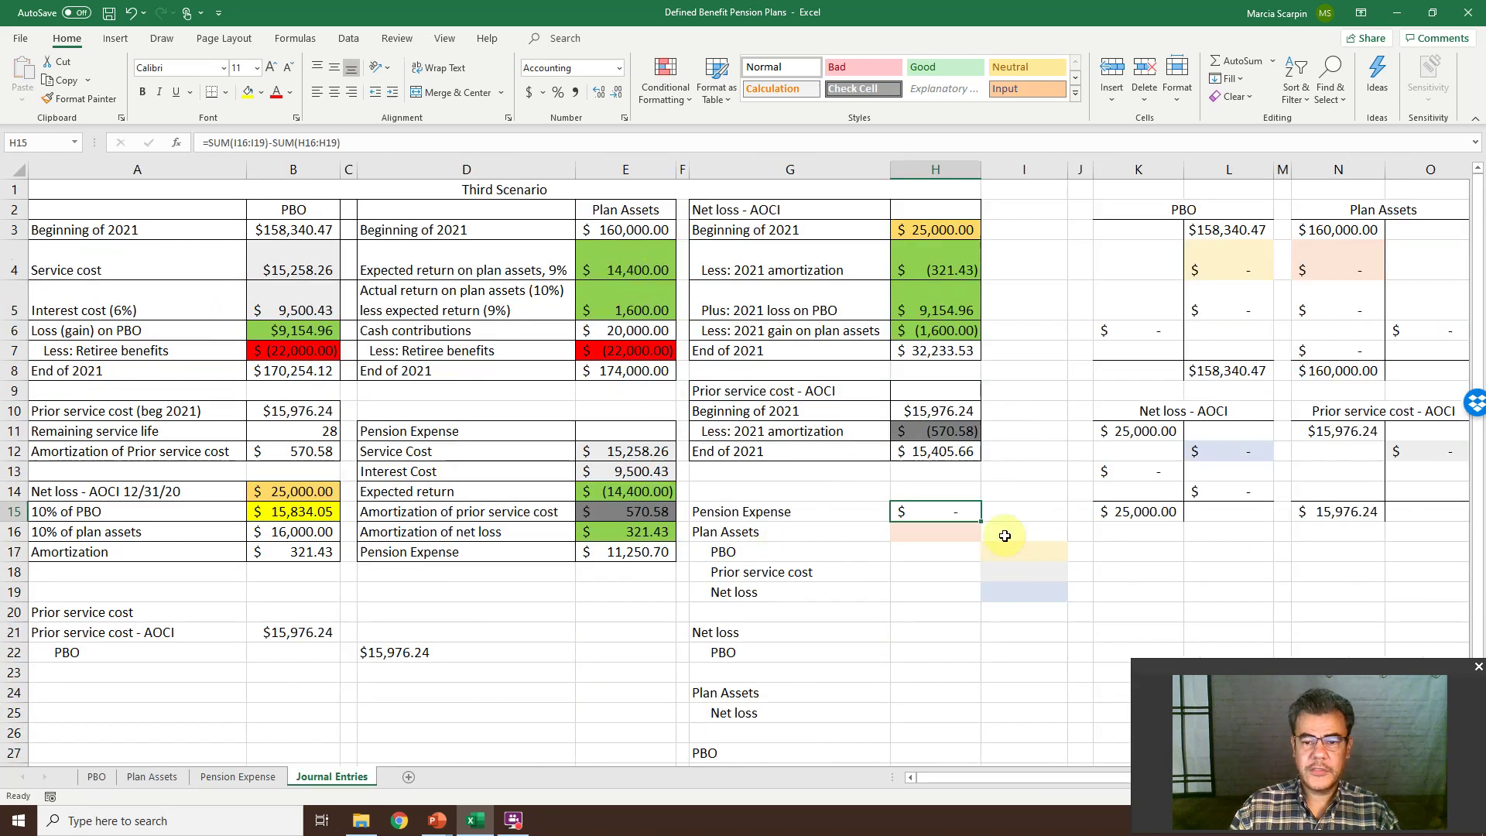
Enter the Plan Assets debit in H16 as a link to the expected return on plan assets, E4
click(974, 528)
text(+)
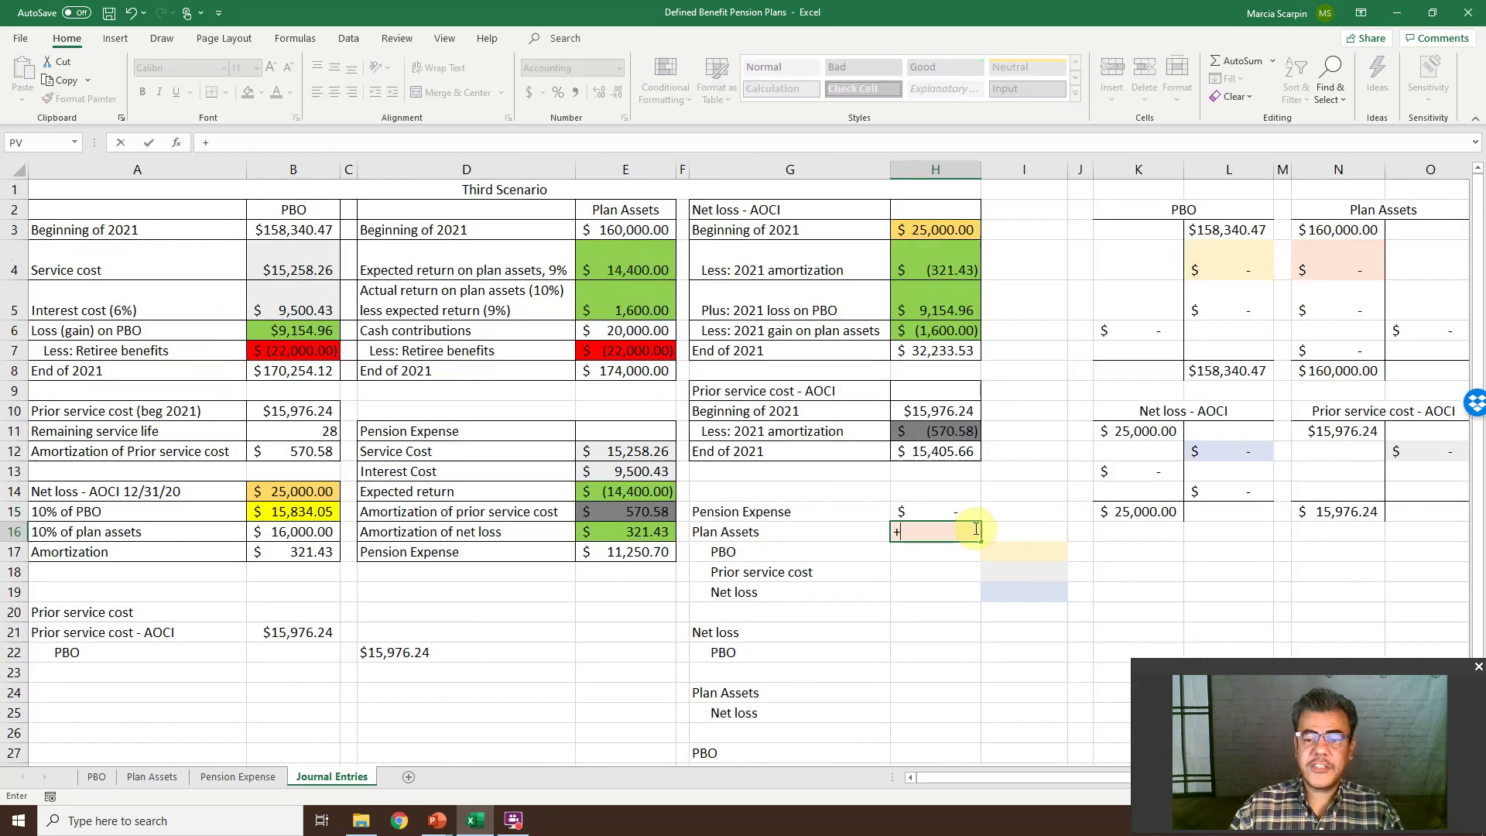
click(635, 263)
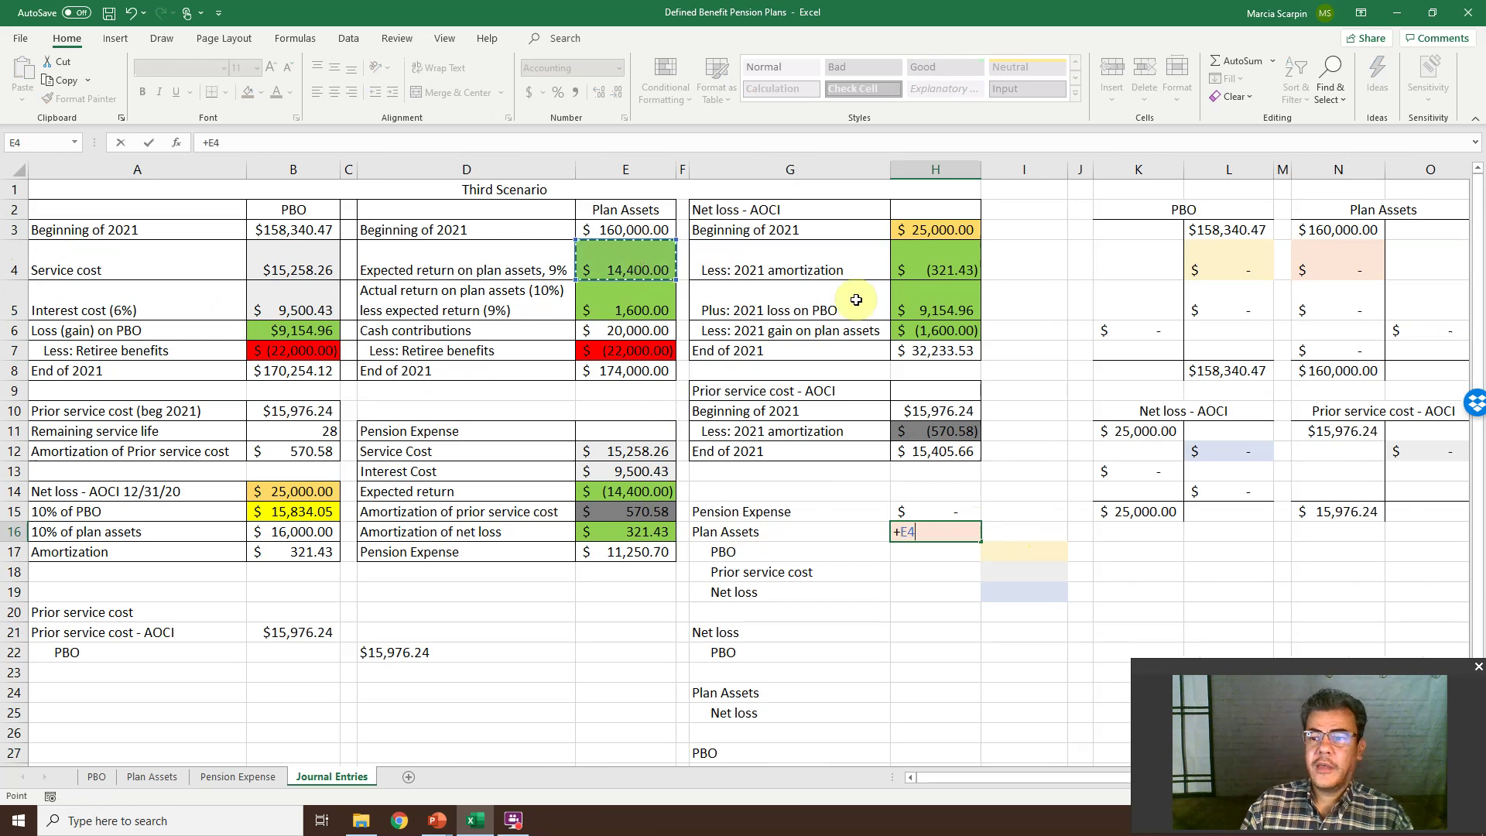
key(Return)
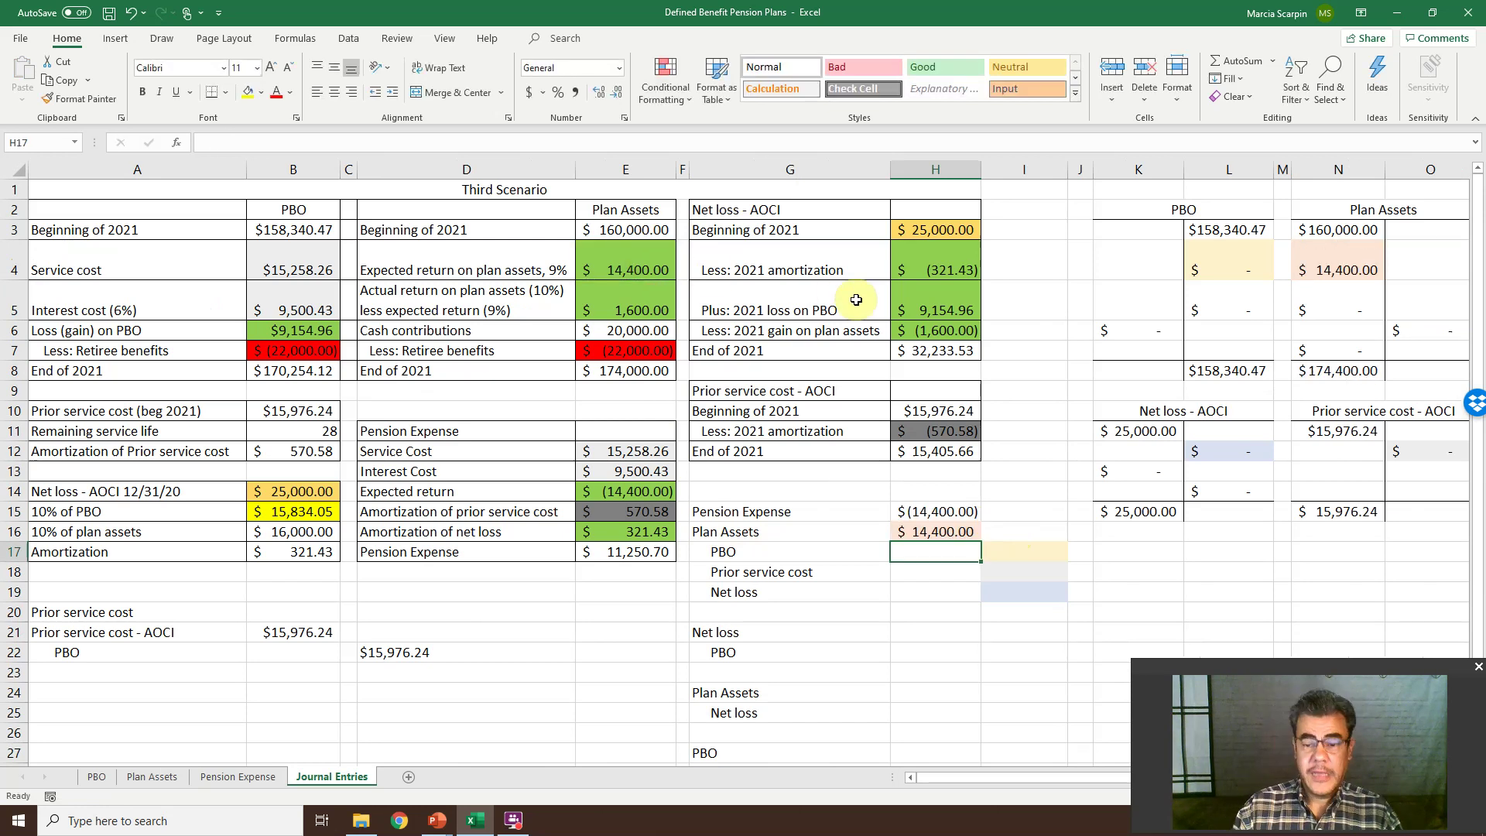
Enter the PBO credit in I17 as the sum of service cost and interest cost, B4+B5
key(Right)
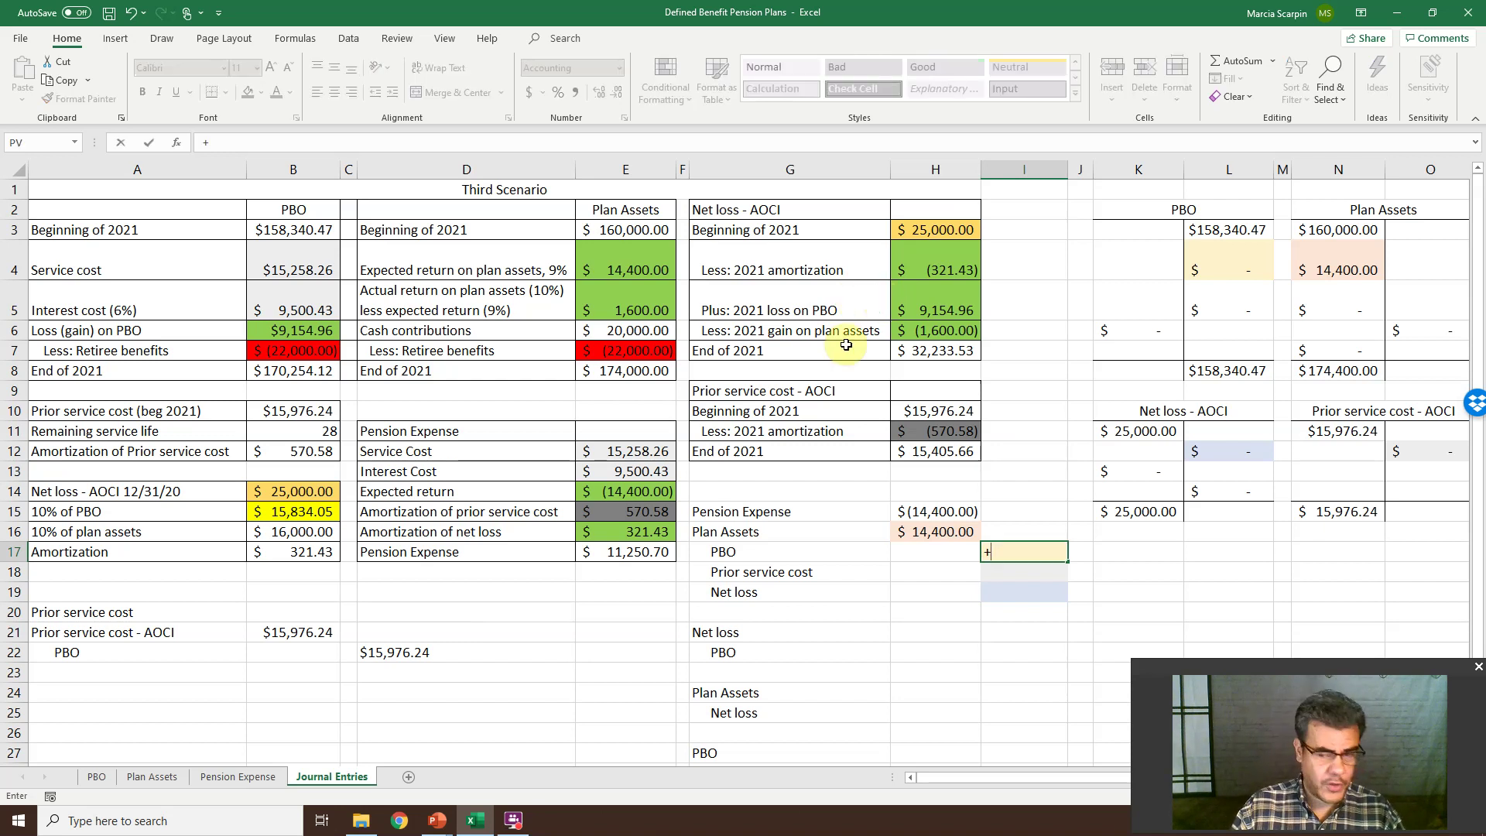
key(Escape)
key(alt+Tab)
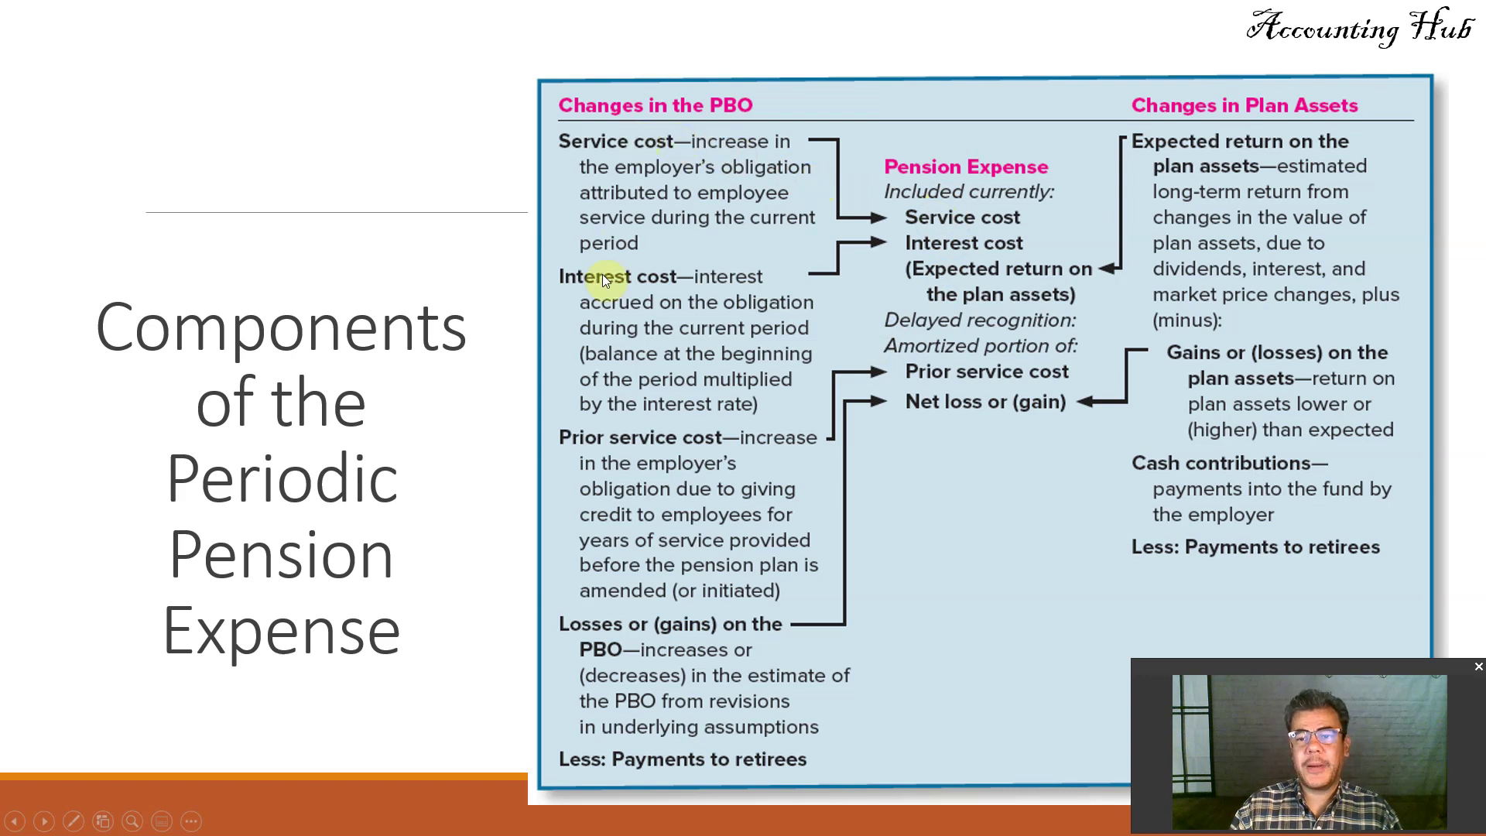
key(alt+Tab)
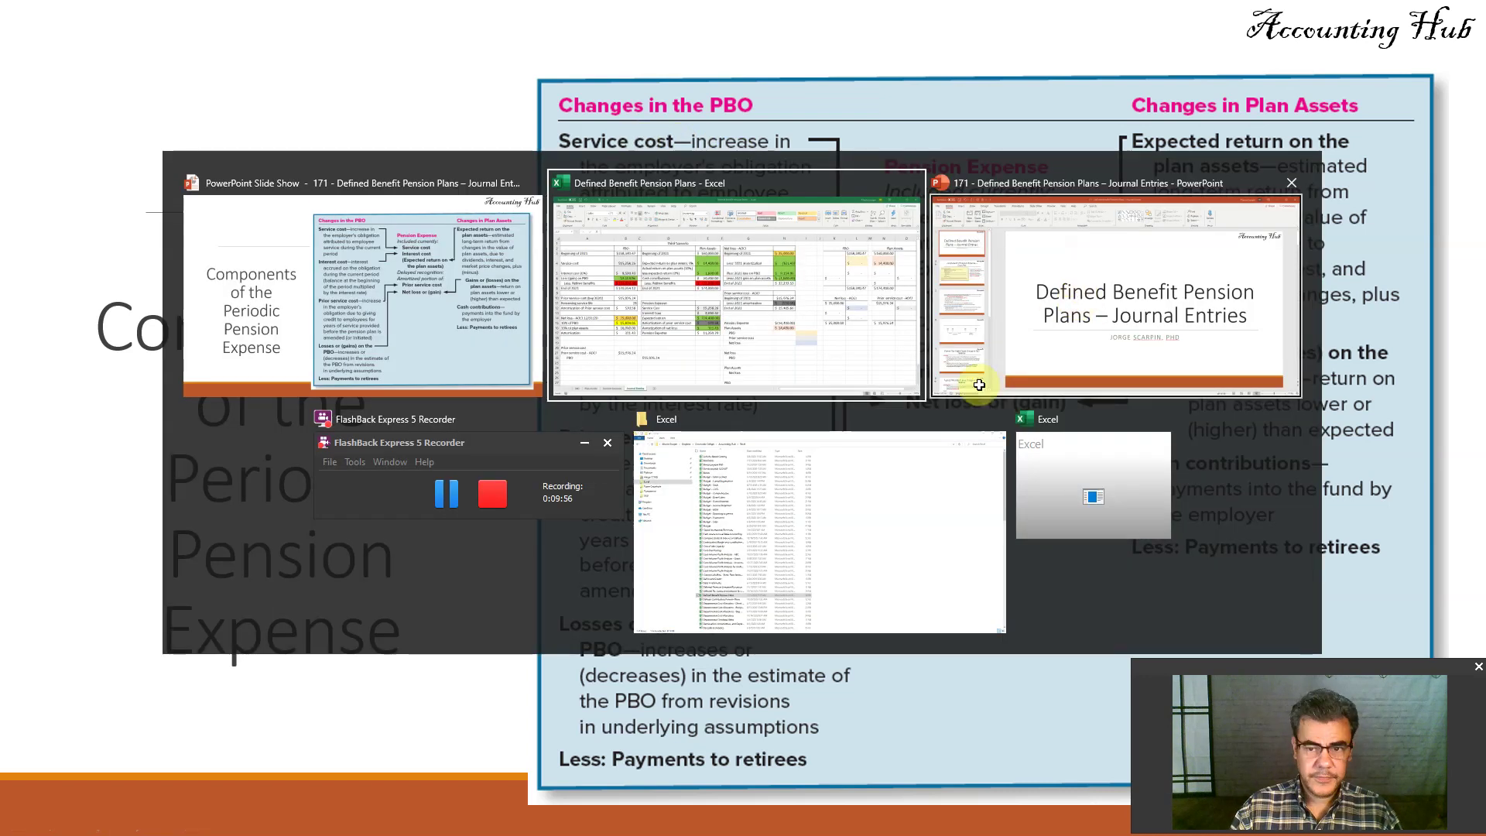
text(+B4+)
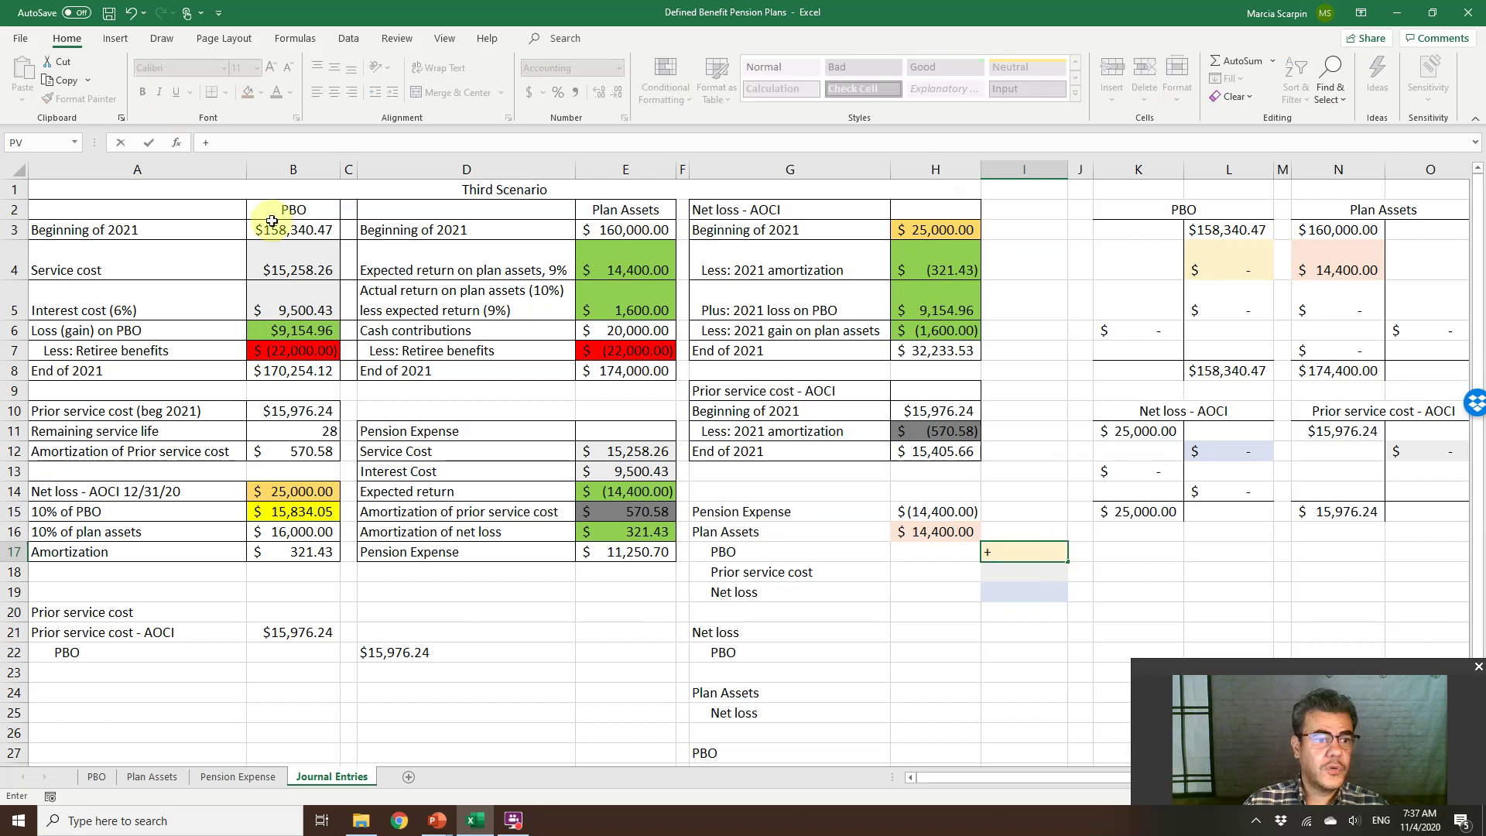
click(290, 263)
text(+)
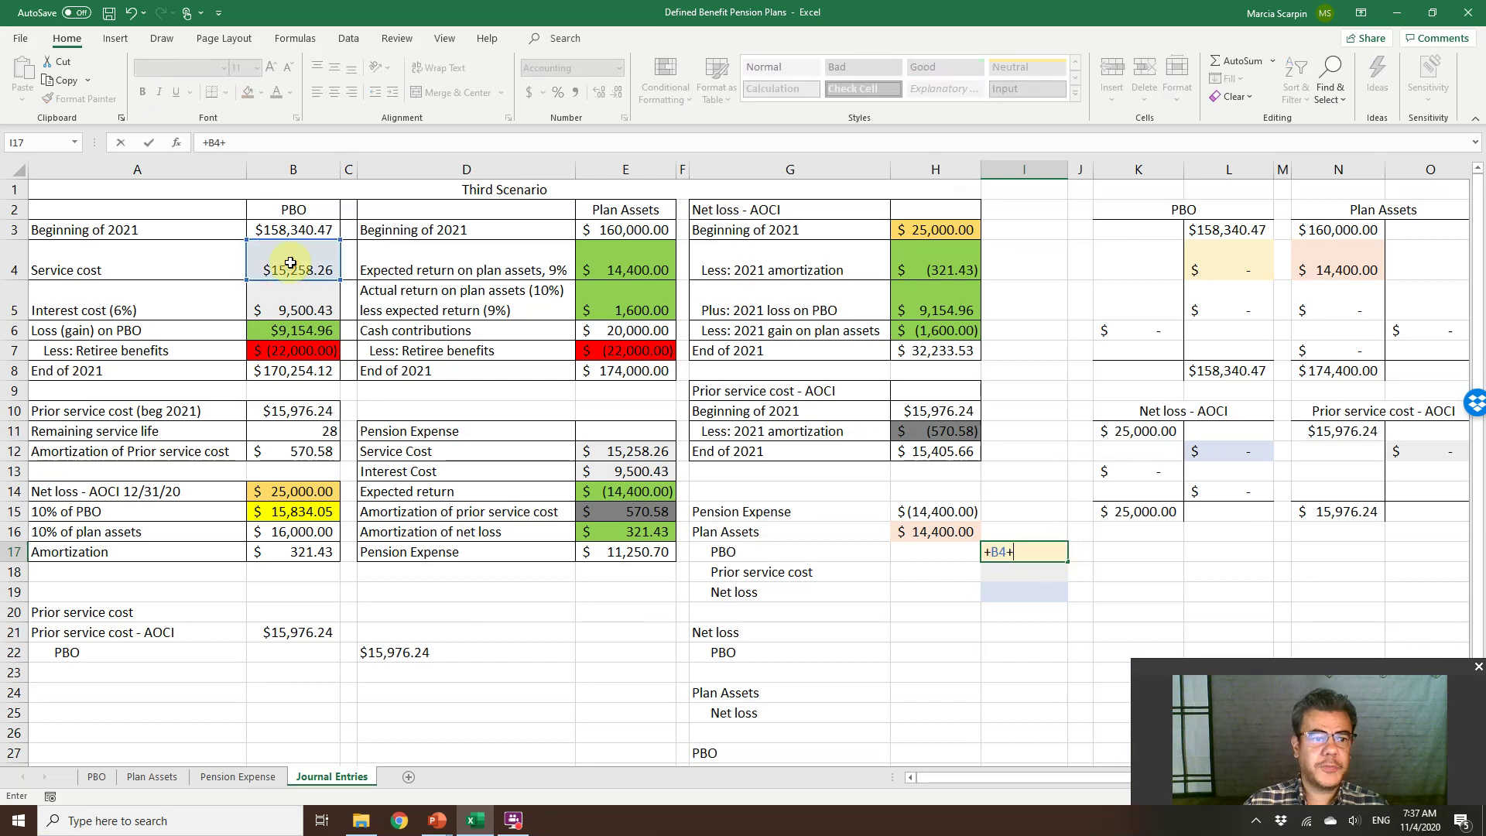
click(281, 310)
key(Return)
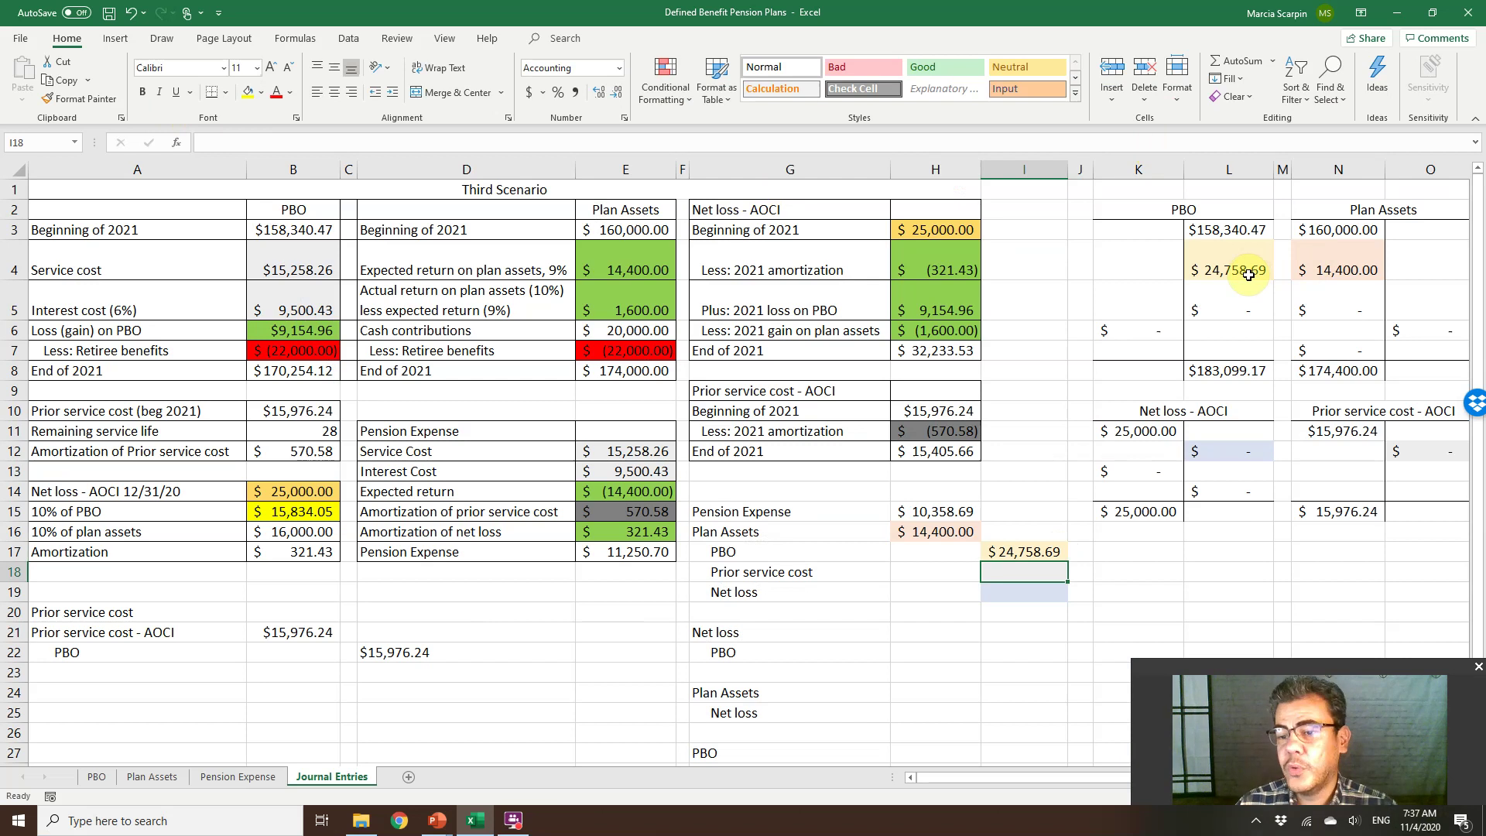
Check the expected return on the PowerPoint pension expense components slide, and the prior service cost amortization inputs in B10:B12 of the Excel workbook
click(917, 534)
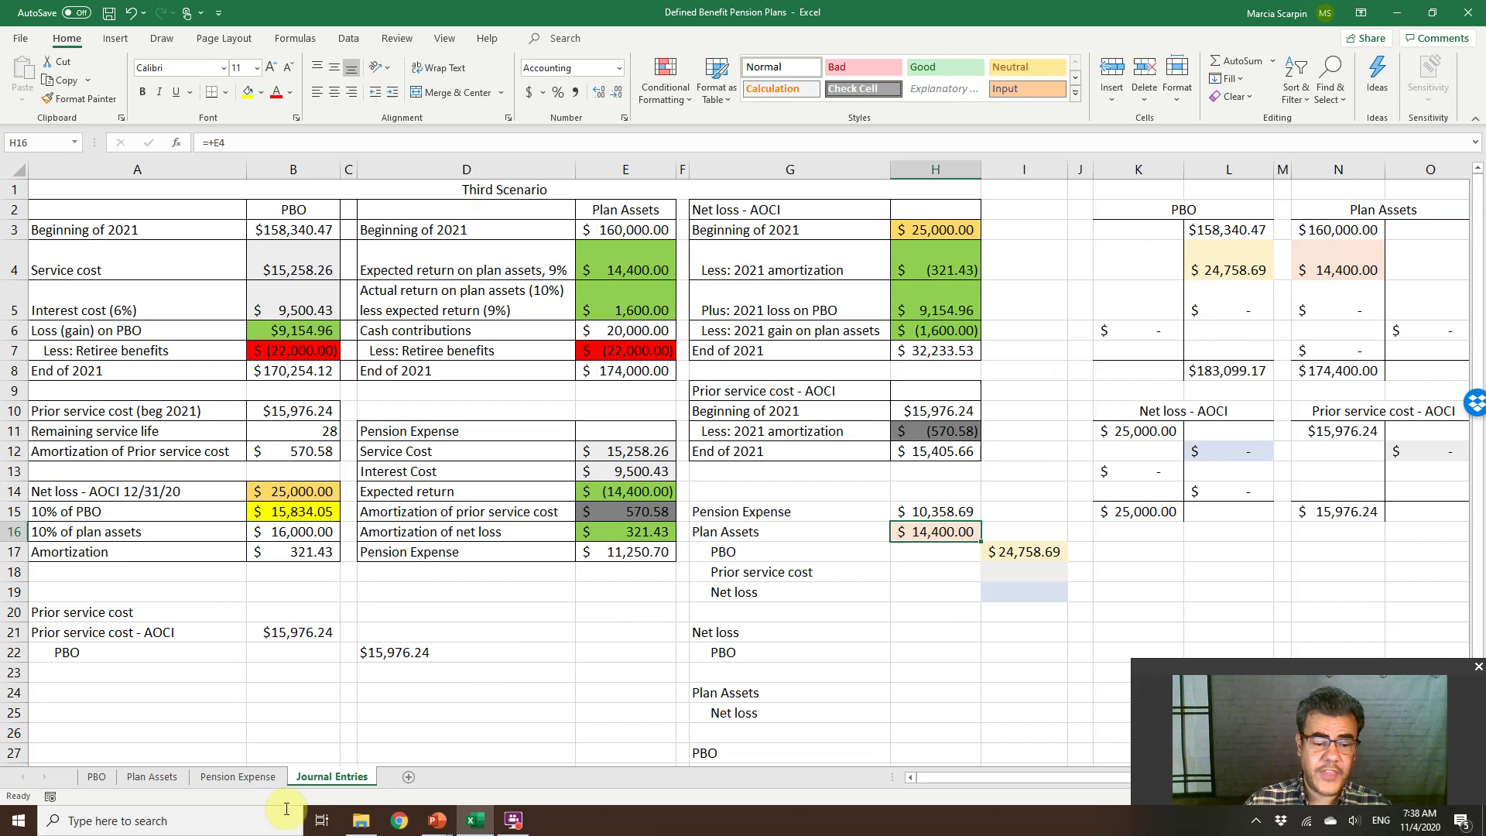
key(alt+Tab)
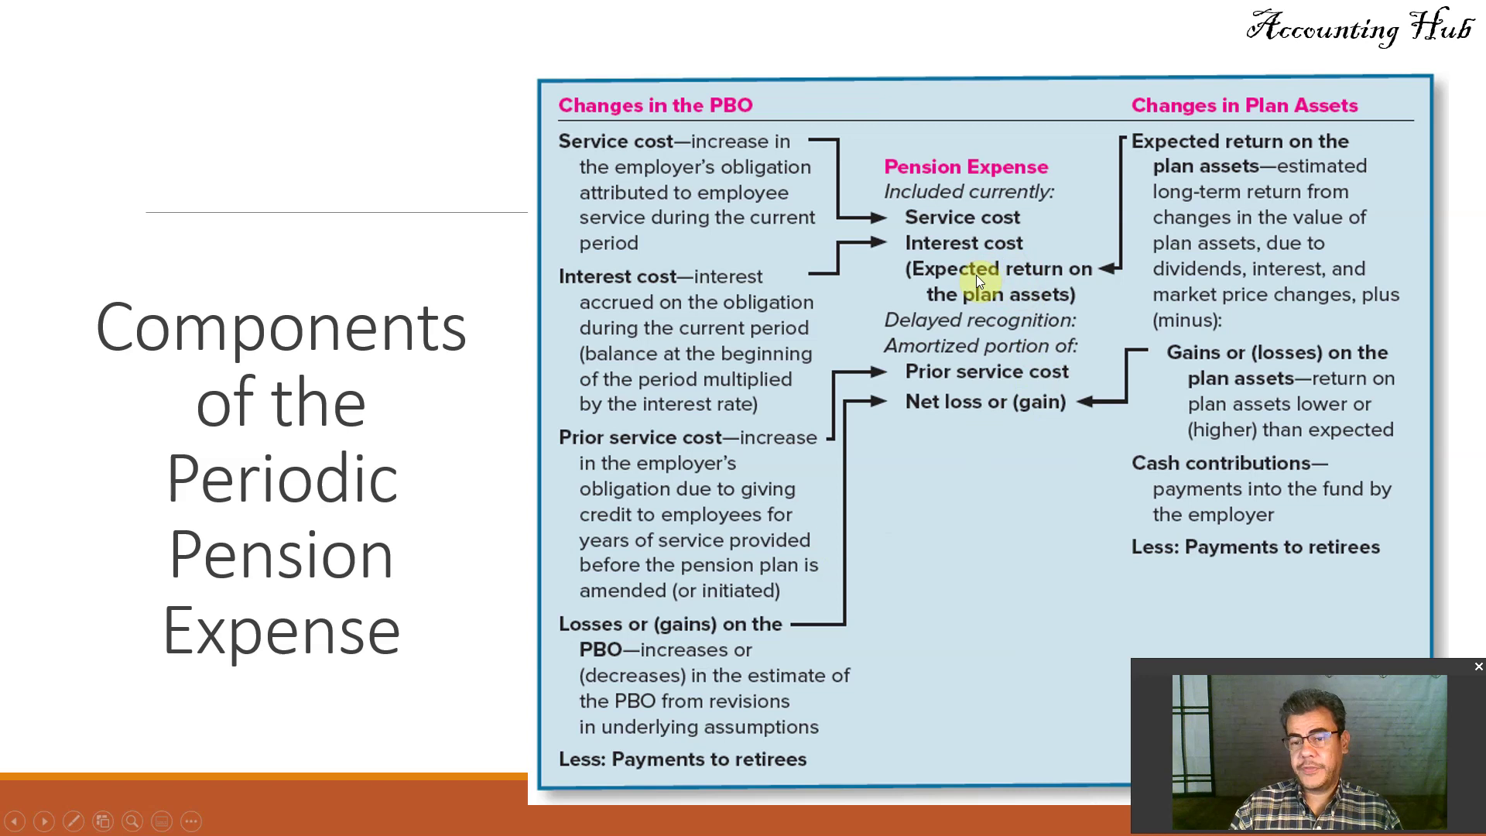
key(alt+Tab)
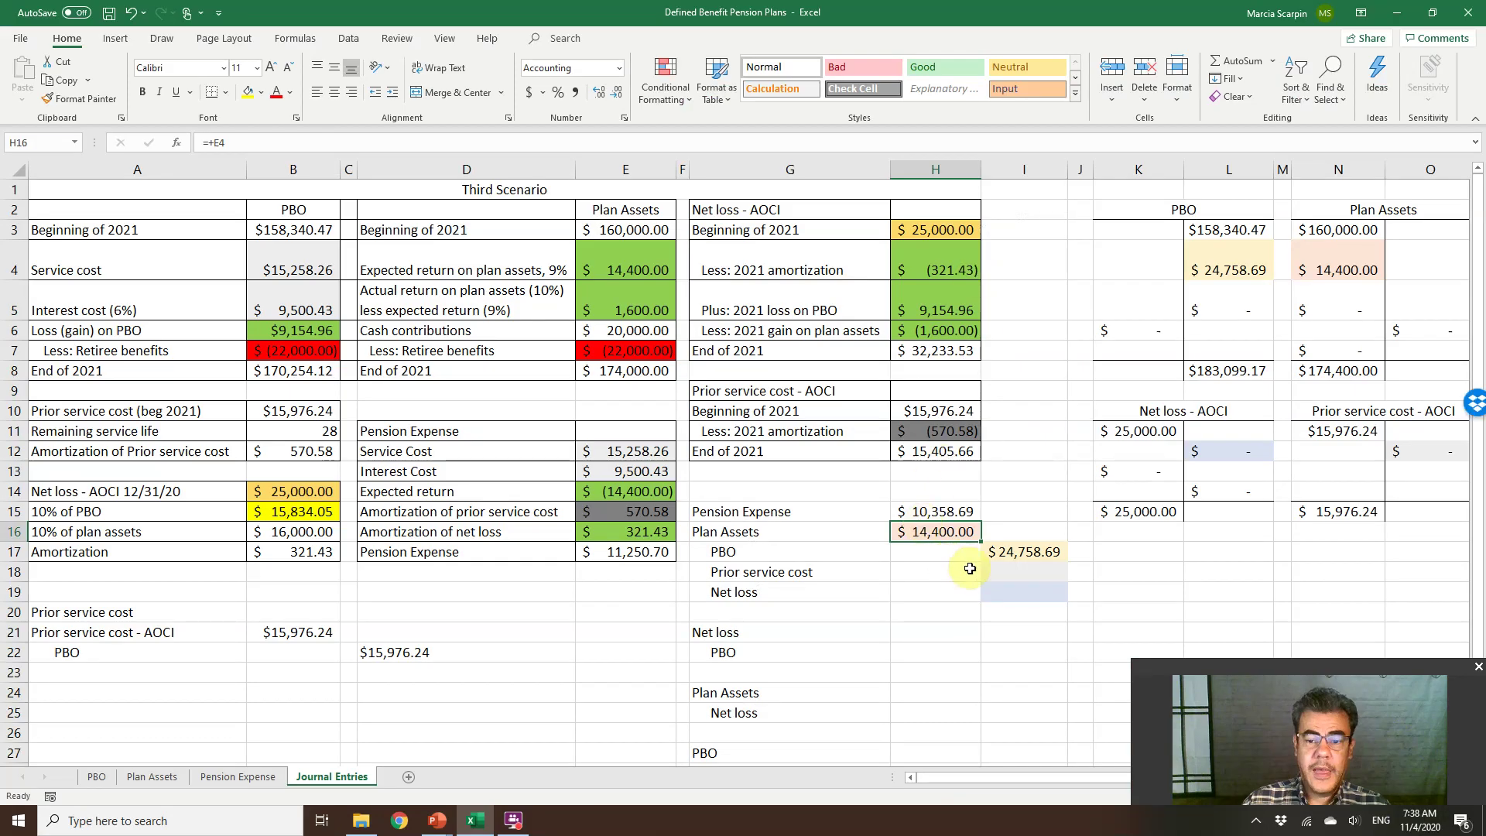
click(1019, 570)
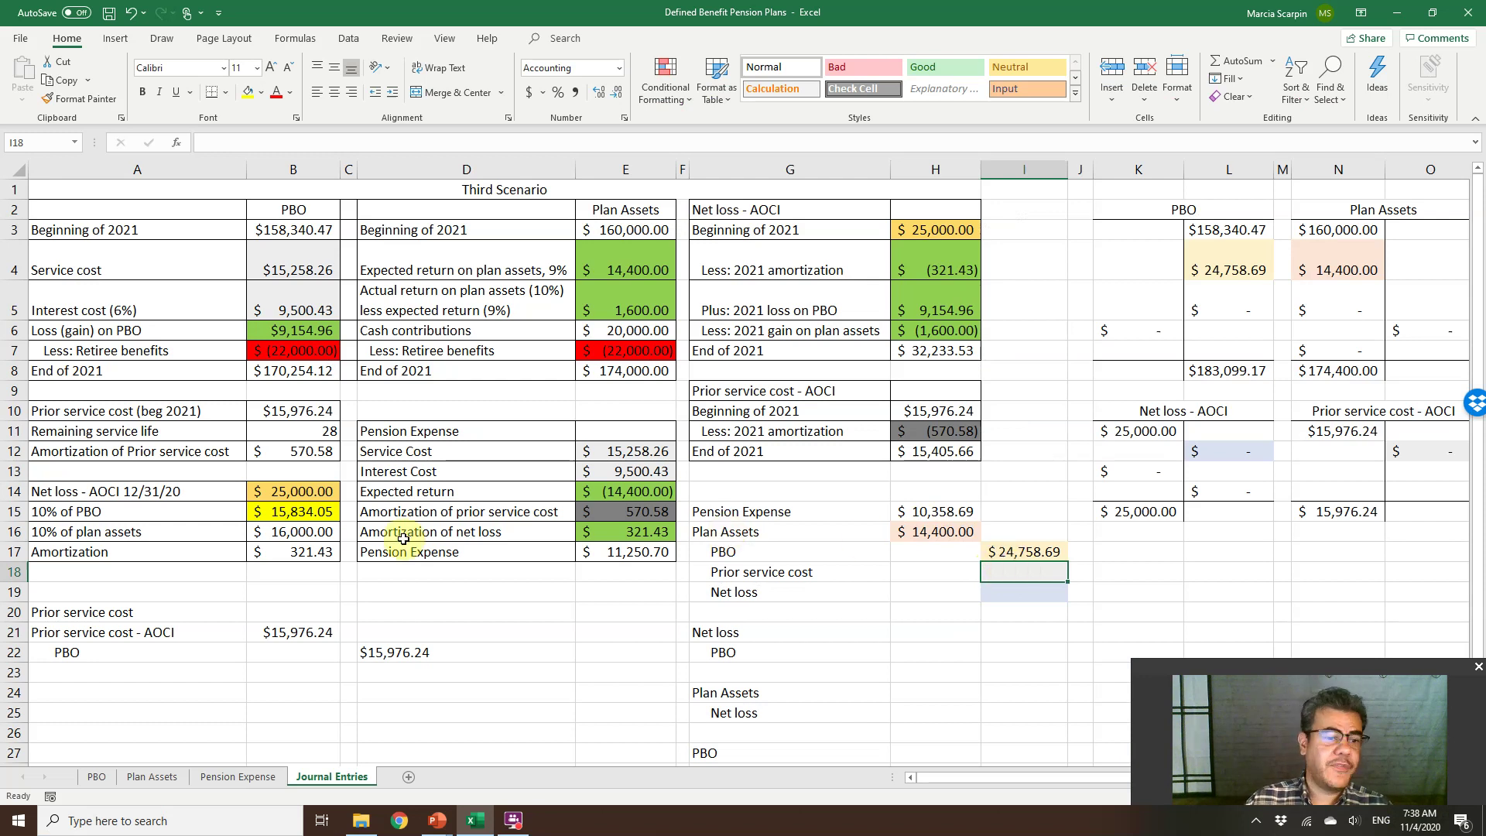
click(289, 415)
drag(289, 416, 293, 455)
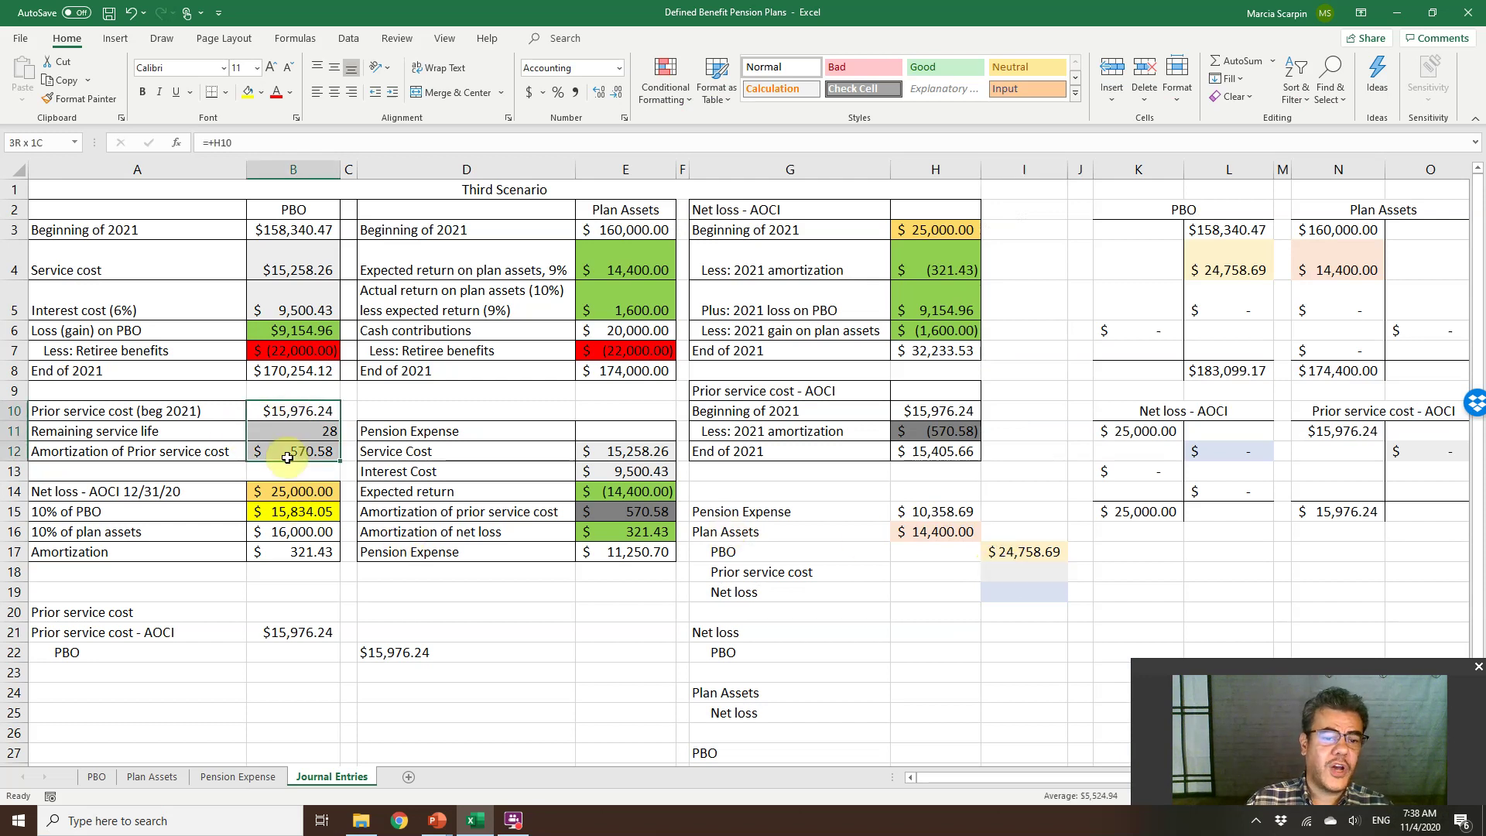
click(297, 413)
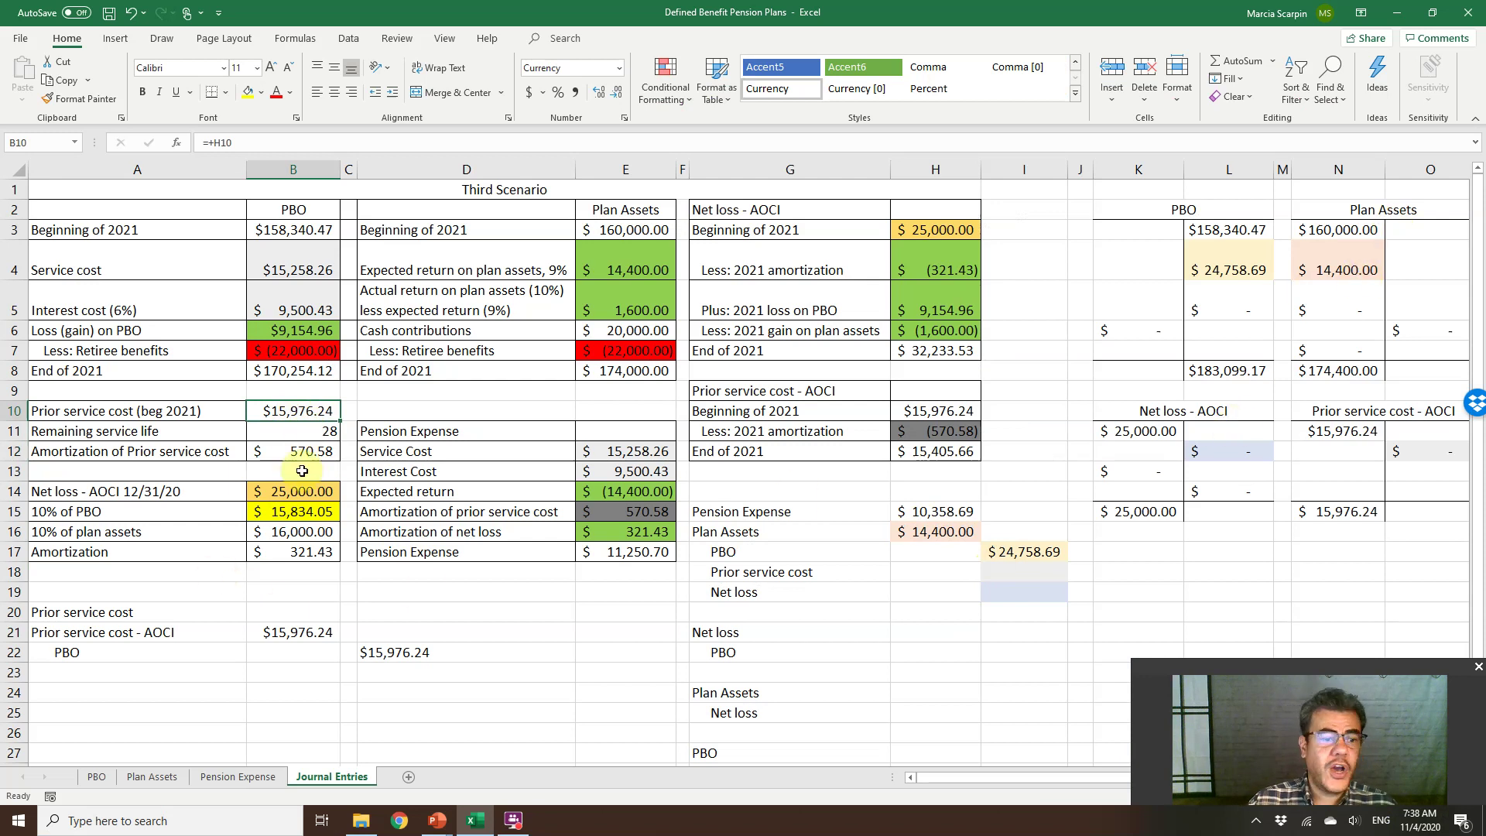
click(312, 431)
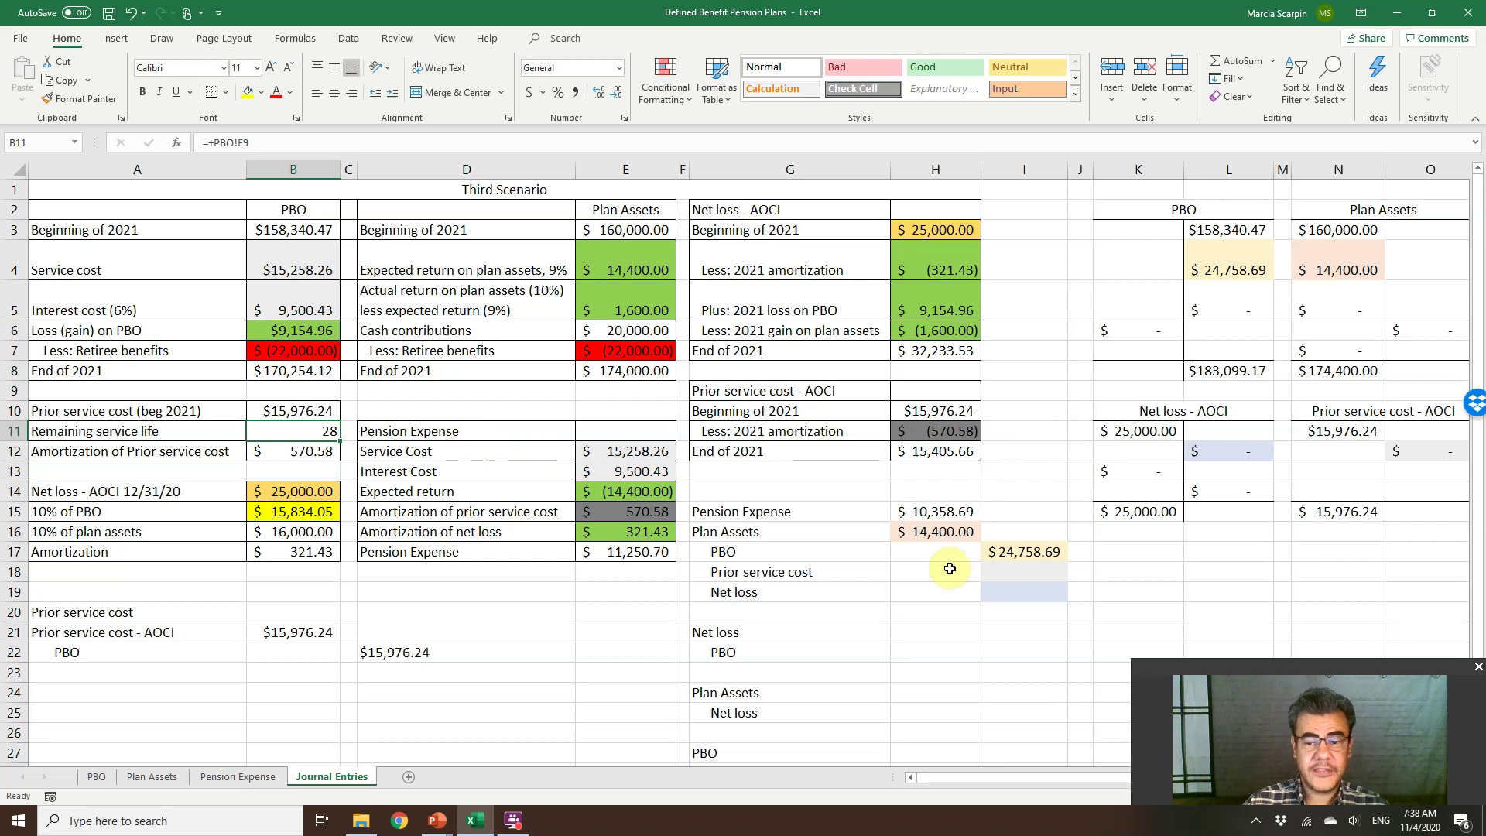
Enter the Prior service cost credit in I18 as a link to the amortization of prior service cost, B12
click(1021, 576)
text(+)
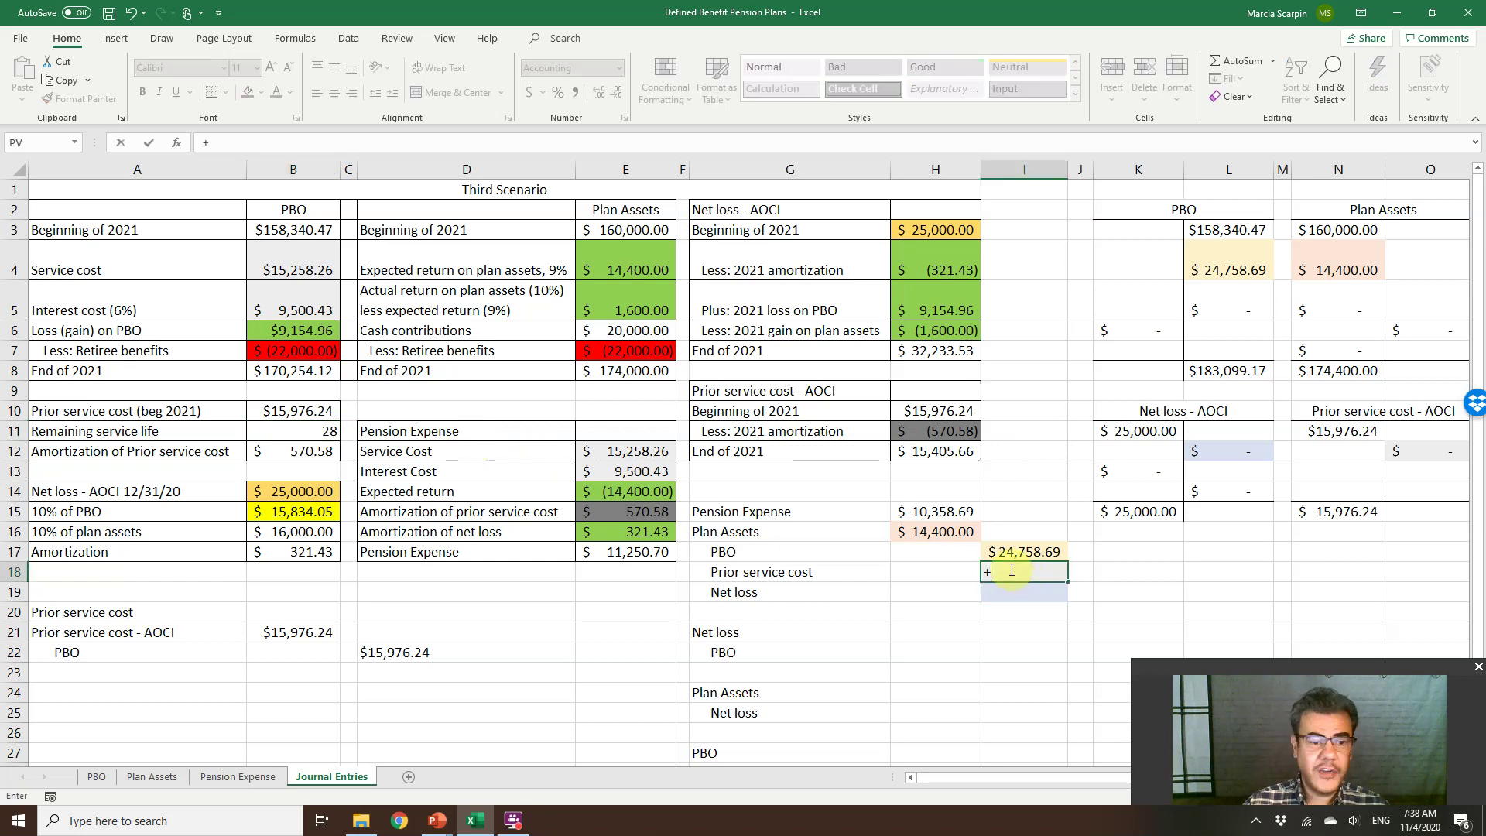
click(307, 451)
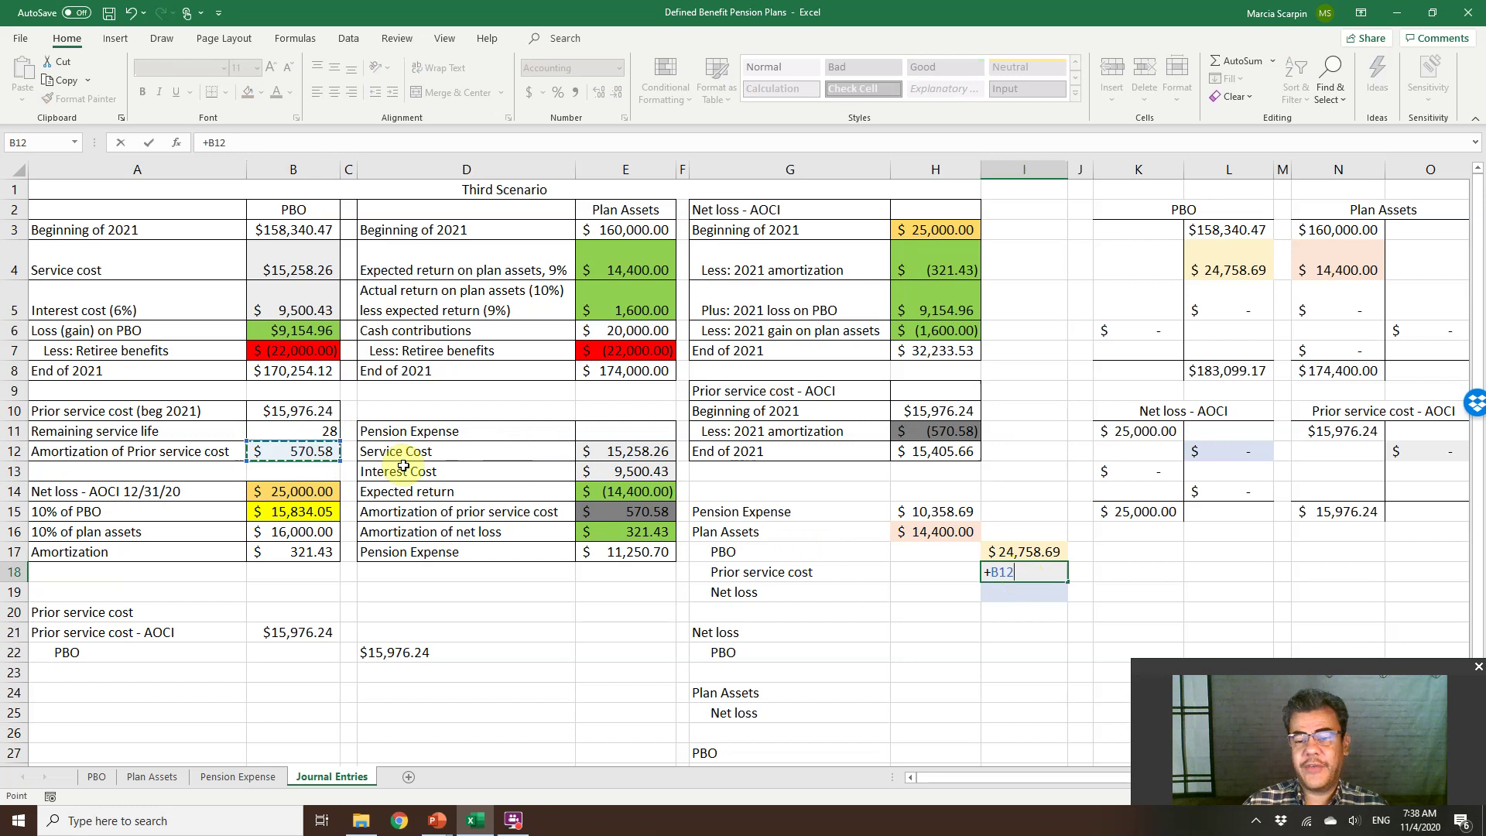
key(Return)
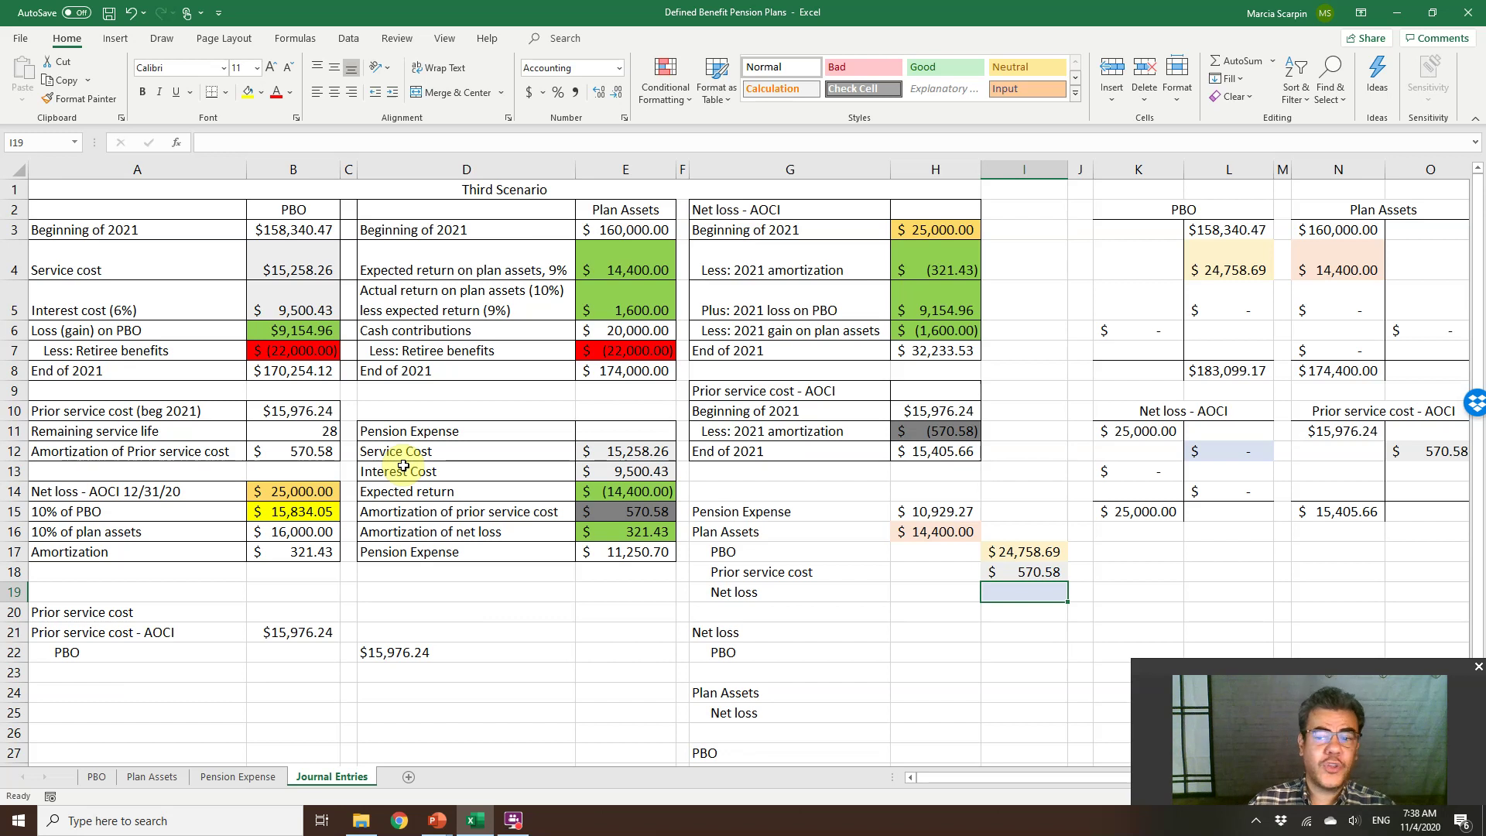
Check the net loss link in K11 and the corridor inputs in B14:B16, tracing them to the beginning PBO and plan assets
click(1165, 436)
text(=+H3)
key(Return)
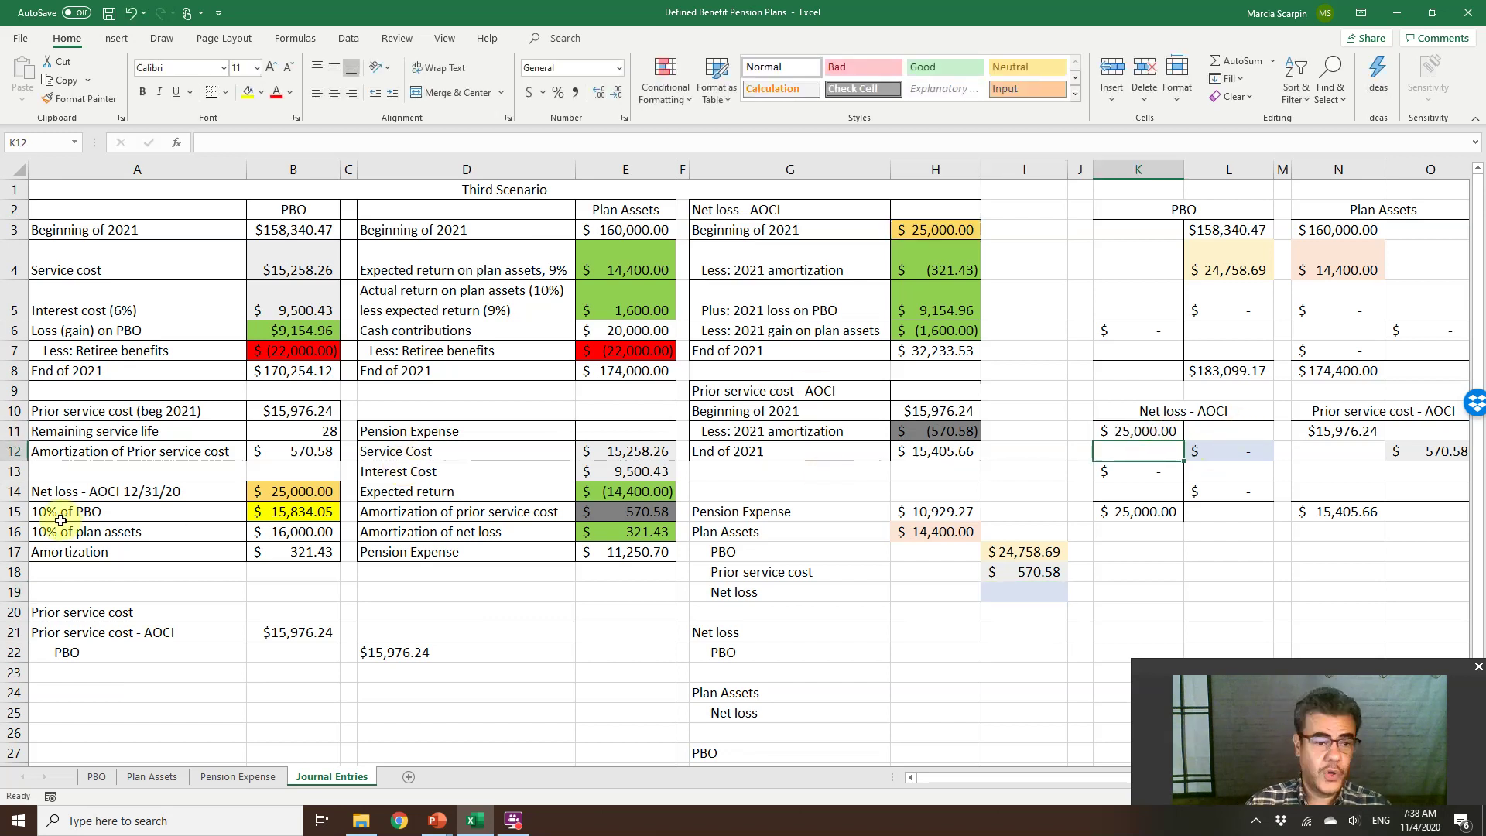
click(271, 496)
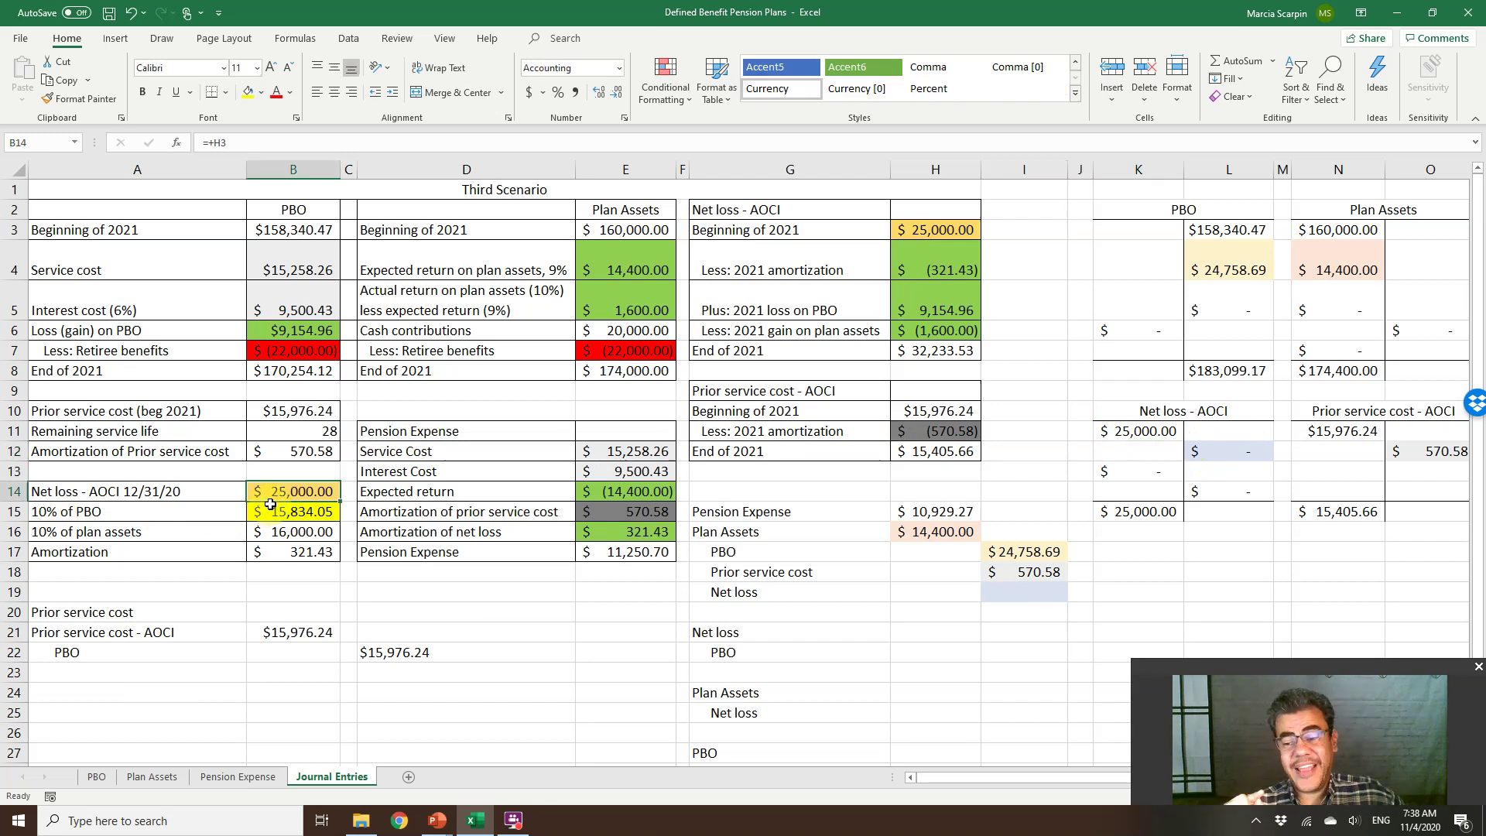
click(270, 504)
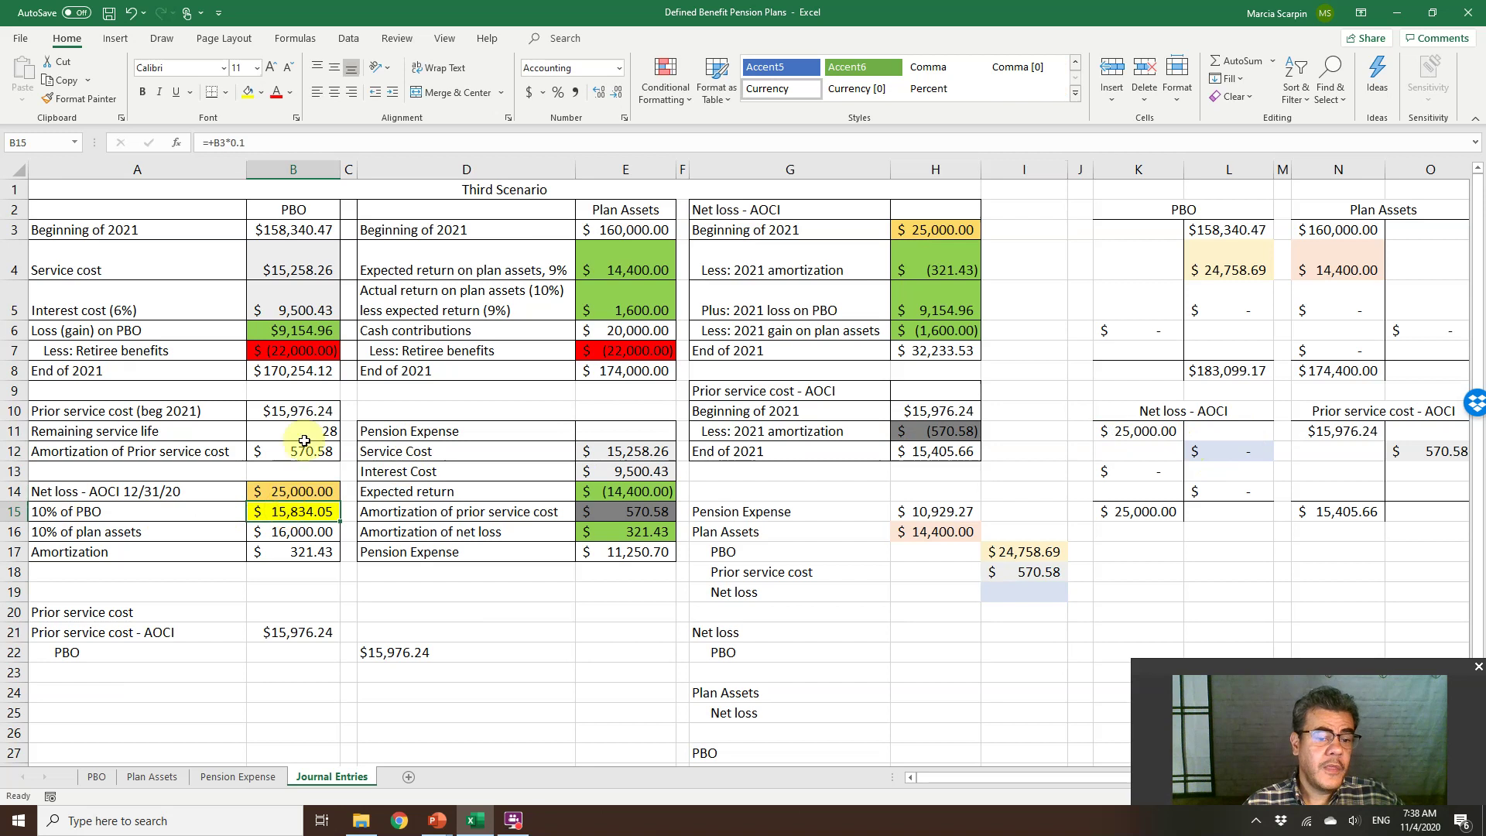
click(301, 228)
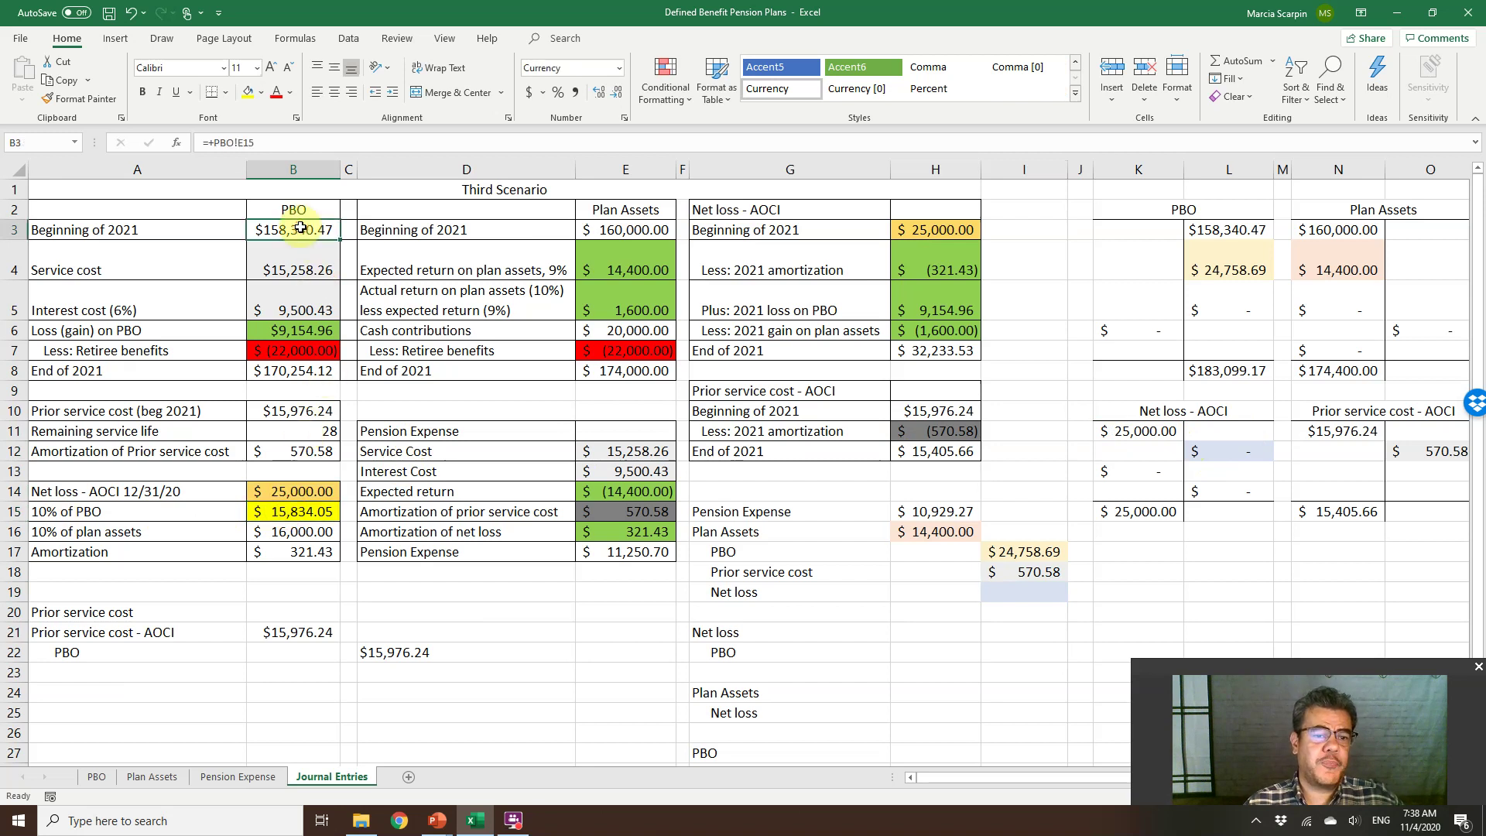
click(279, 534)
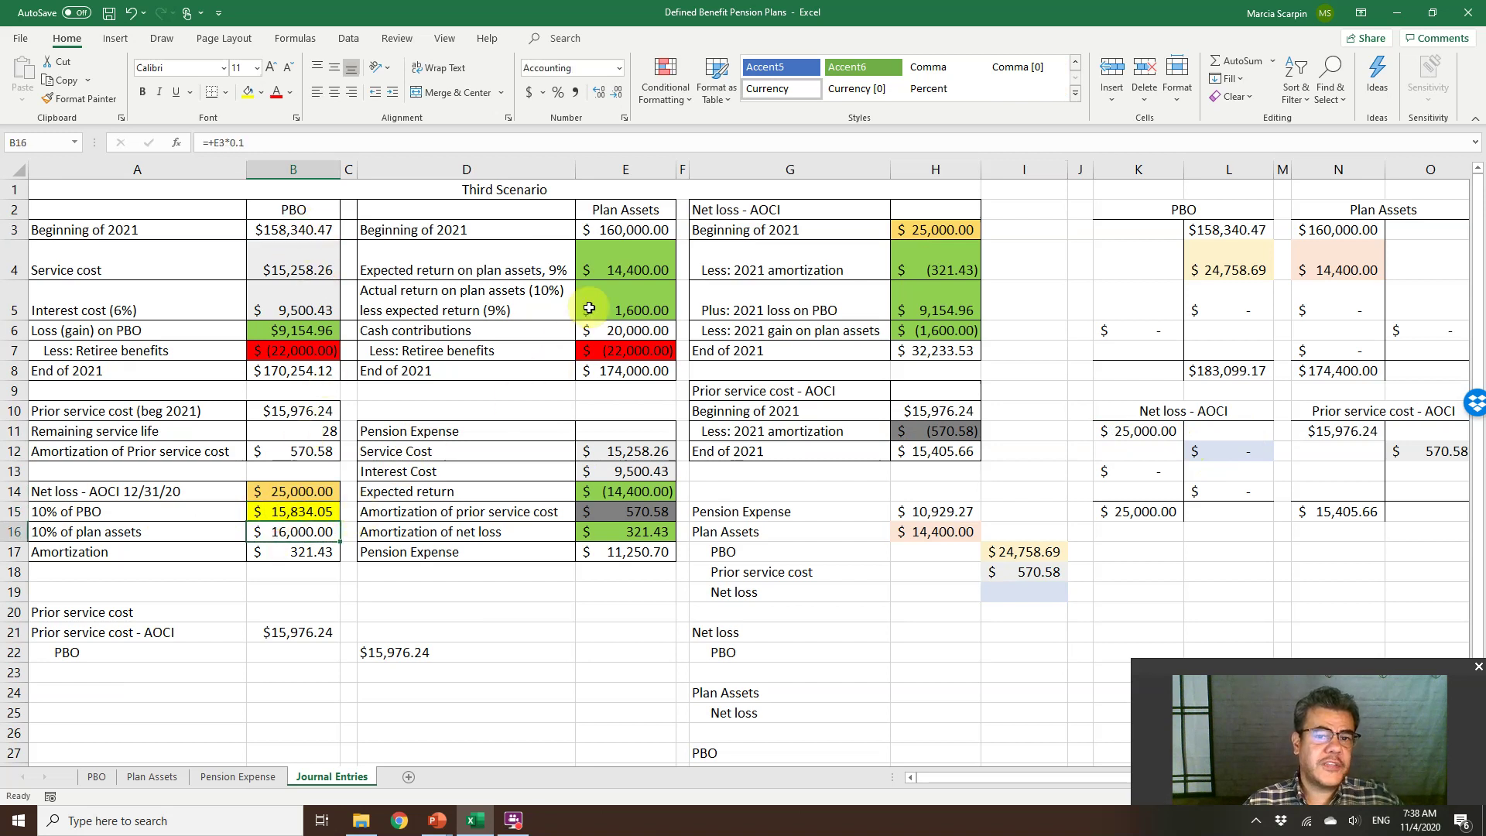
double_click(627, 230)
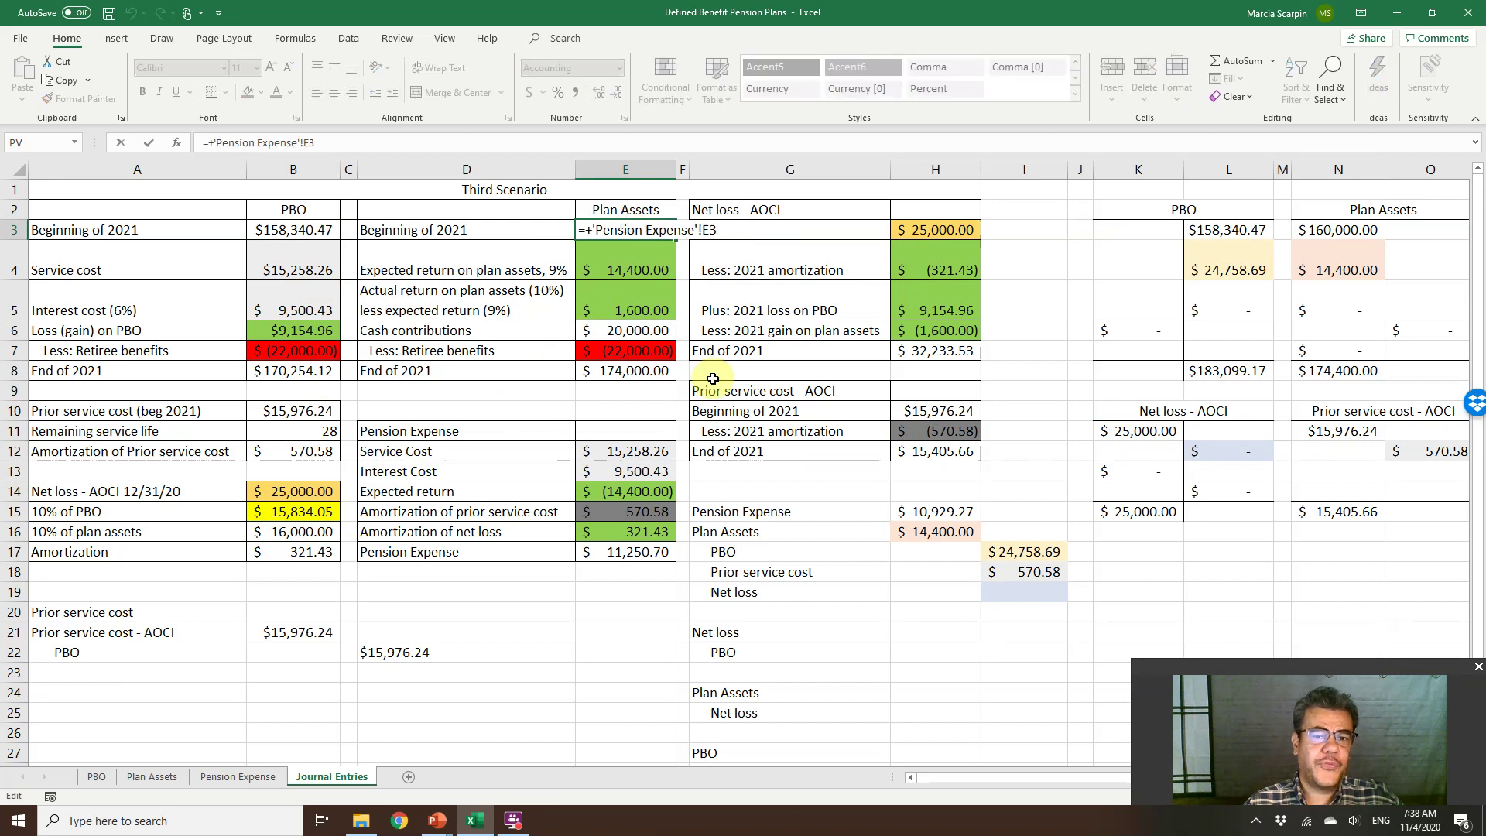
key(Escape)
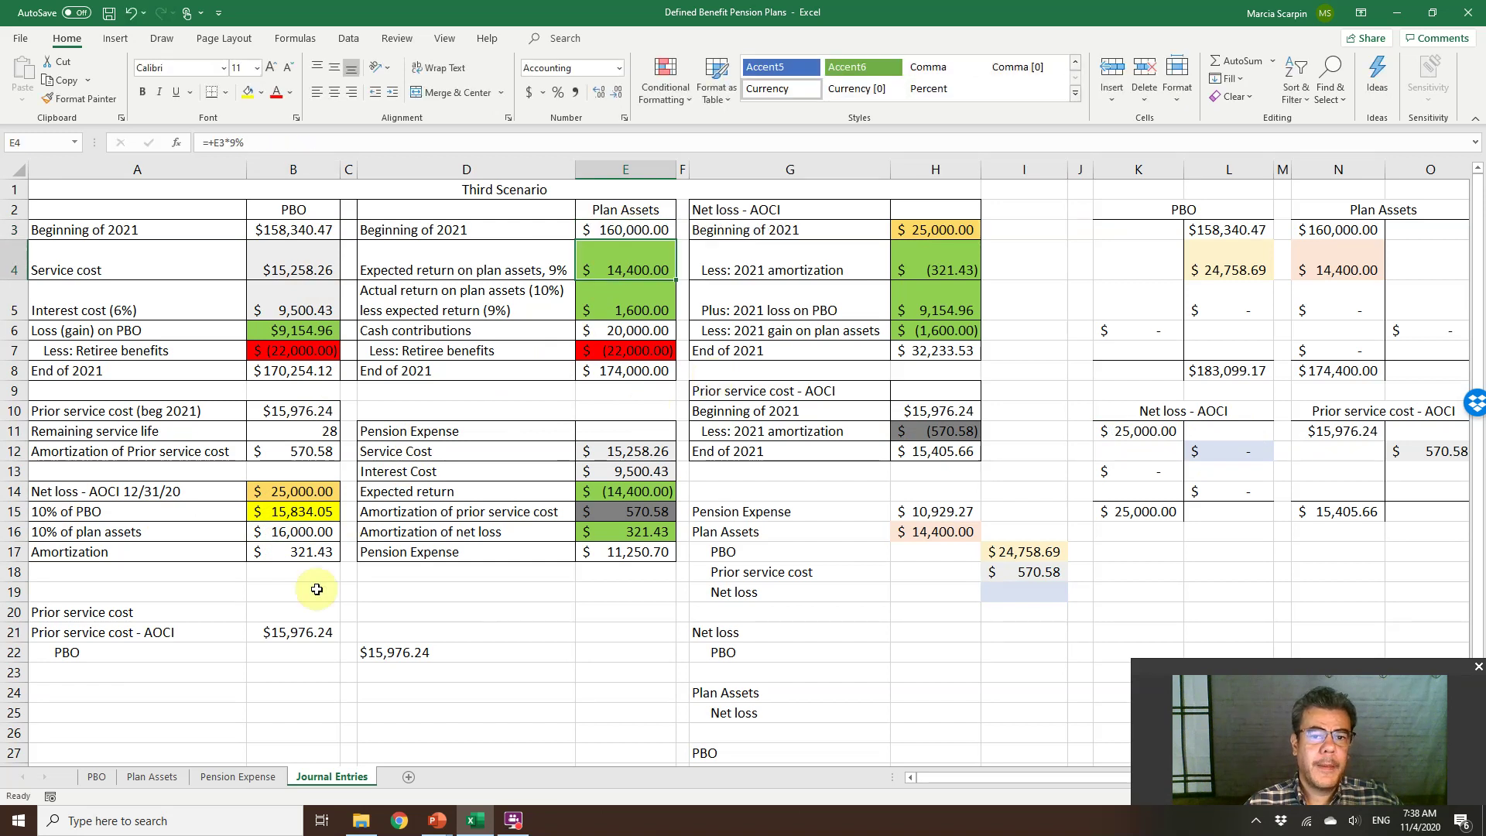
double_click(301, 512)
key(Escape)
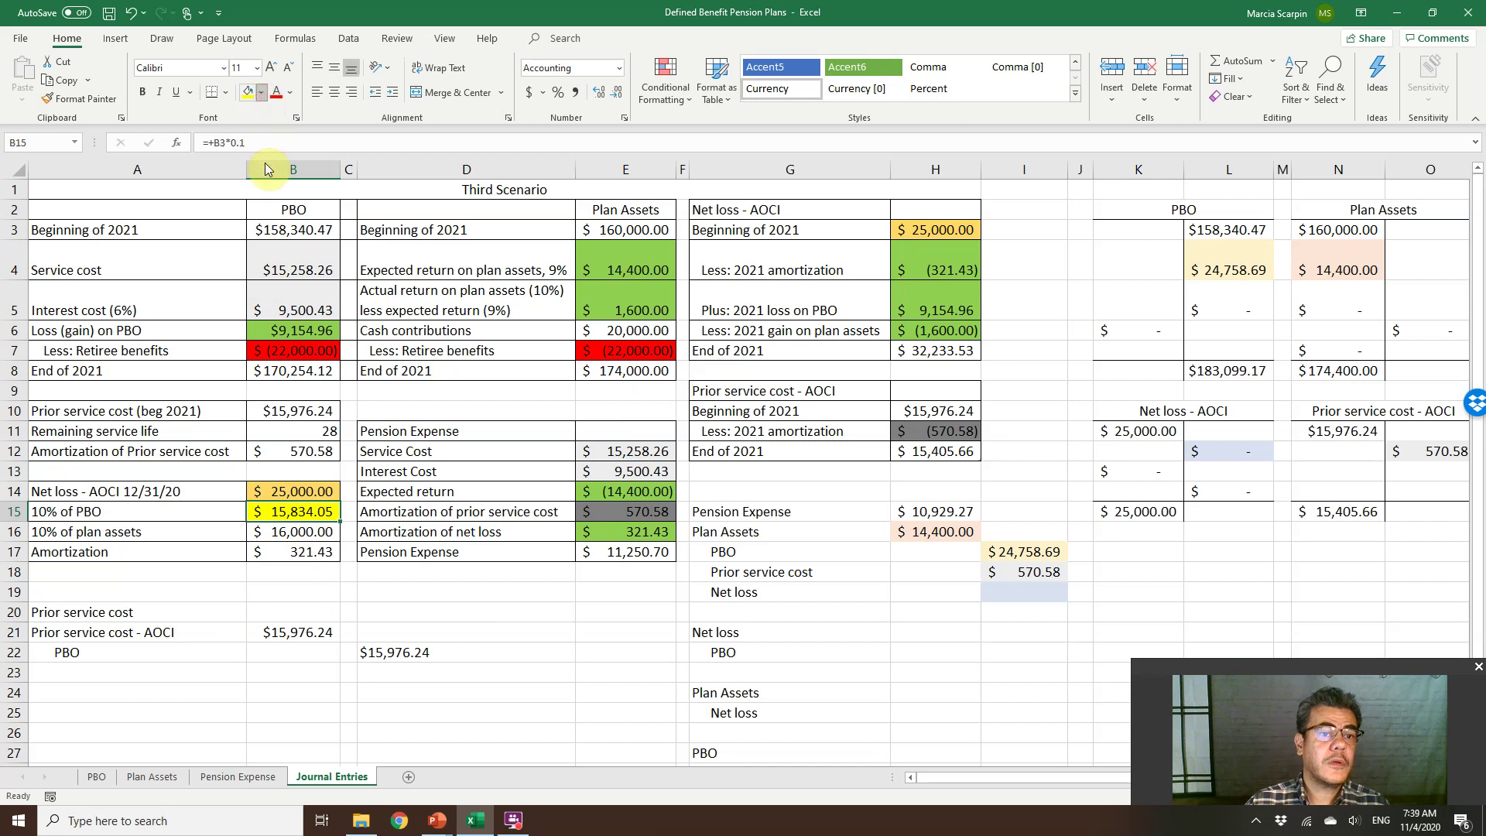
Remove the fill from the 10% of PBO cell B15 and fill the 10% of plan assets cell B16 with yellow
click(261, 92)
click(276, 314)
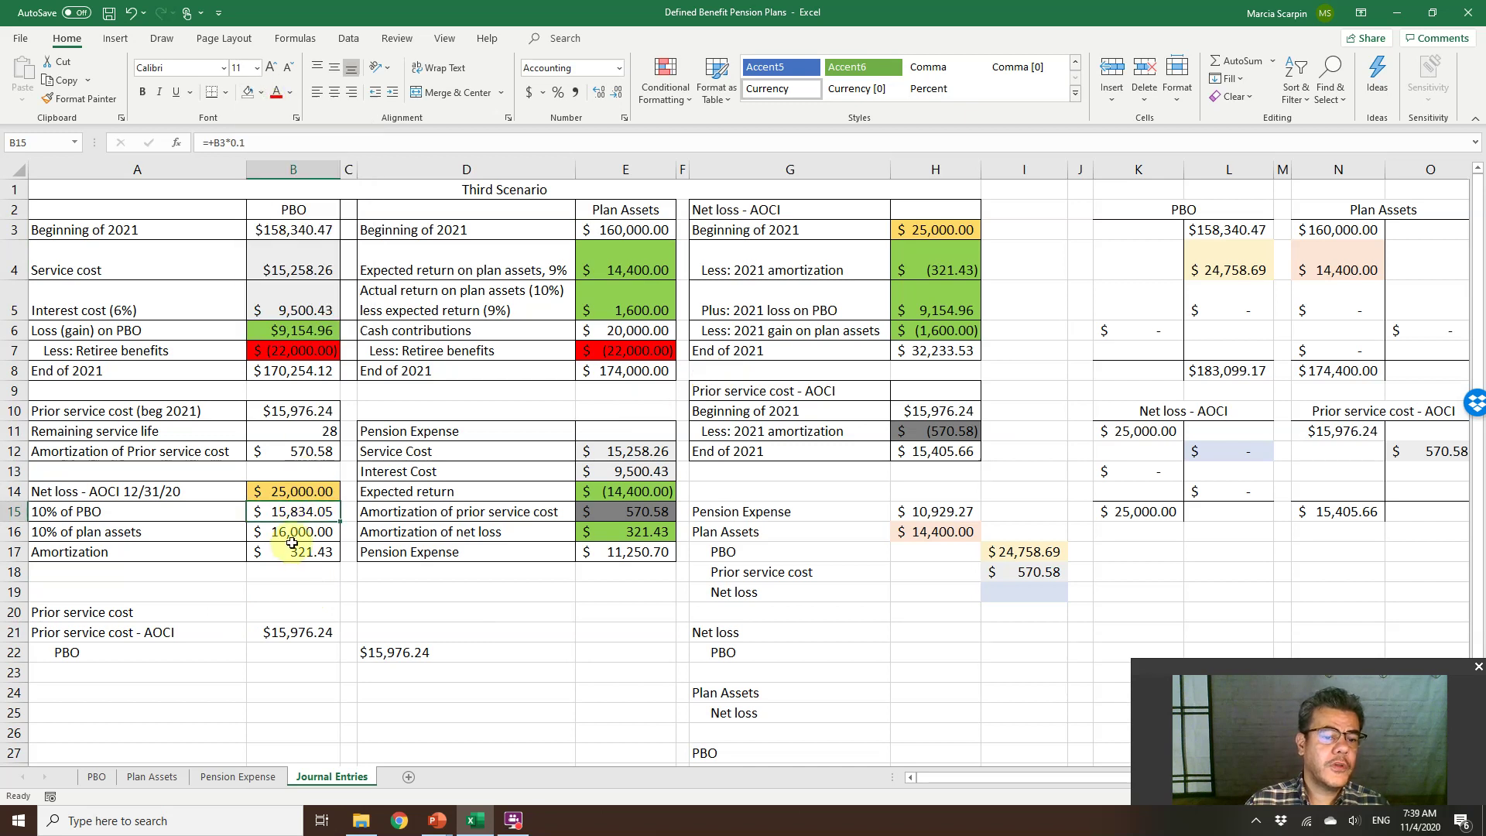
click(294, 532)
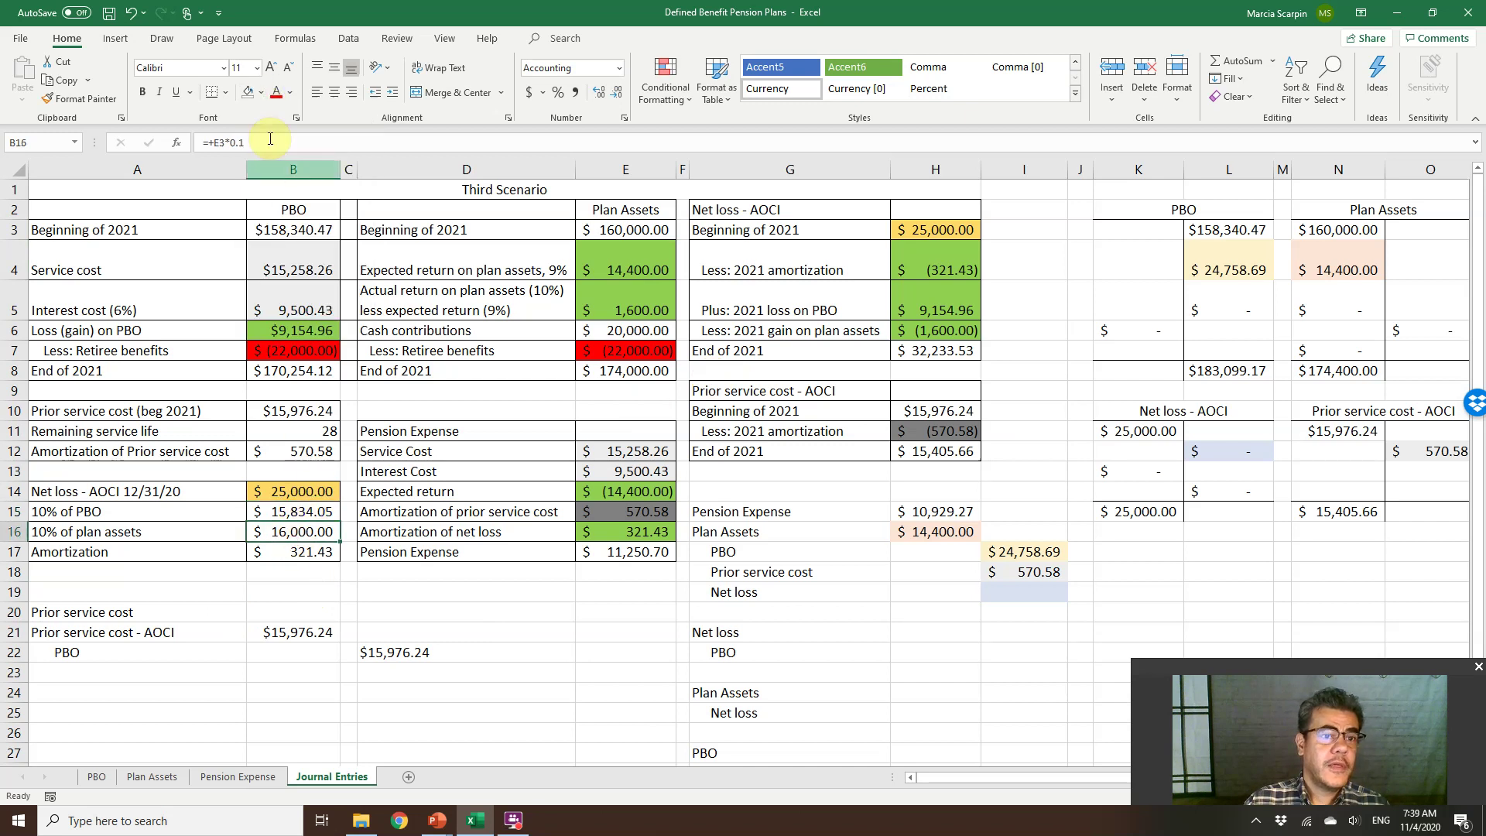
click(261, 92)
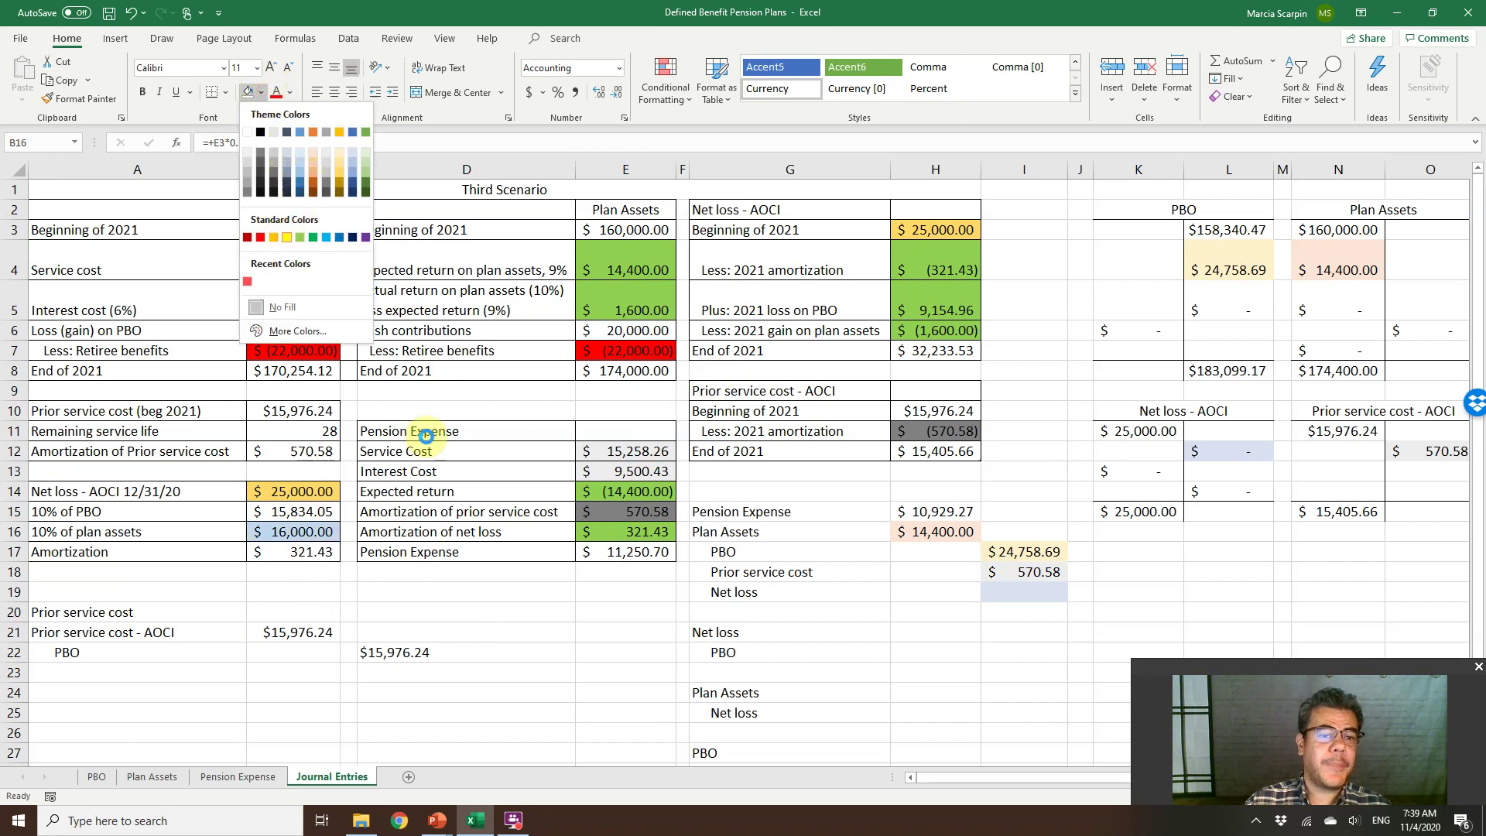
click(286, 236)
click(287, 237)
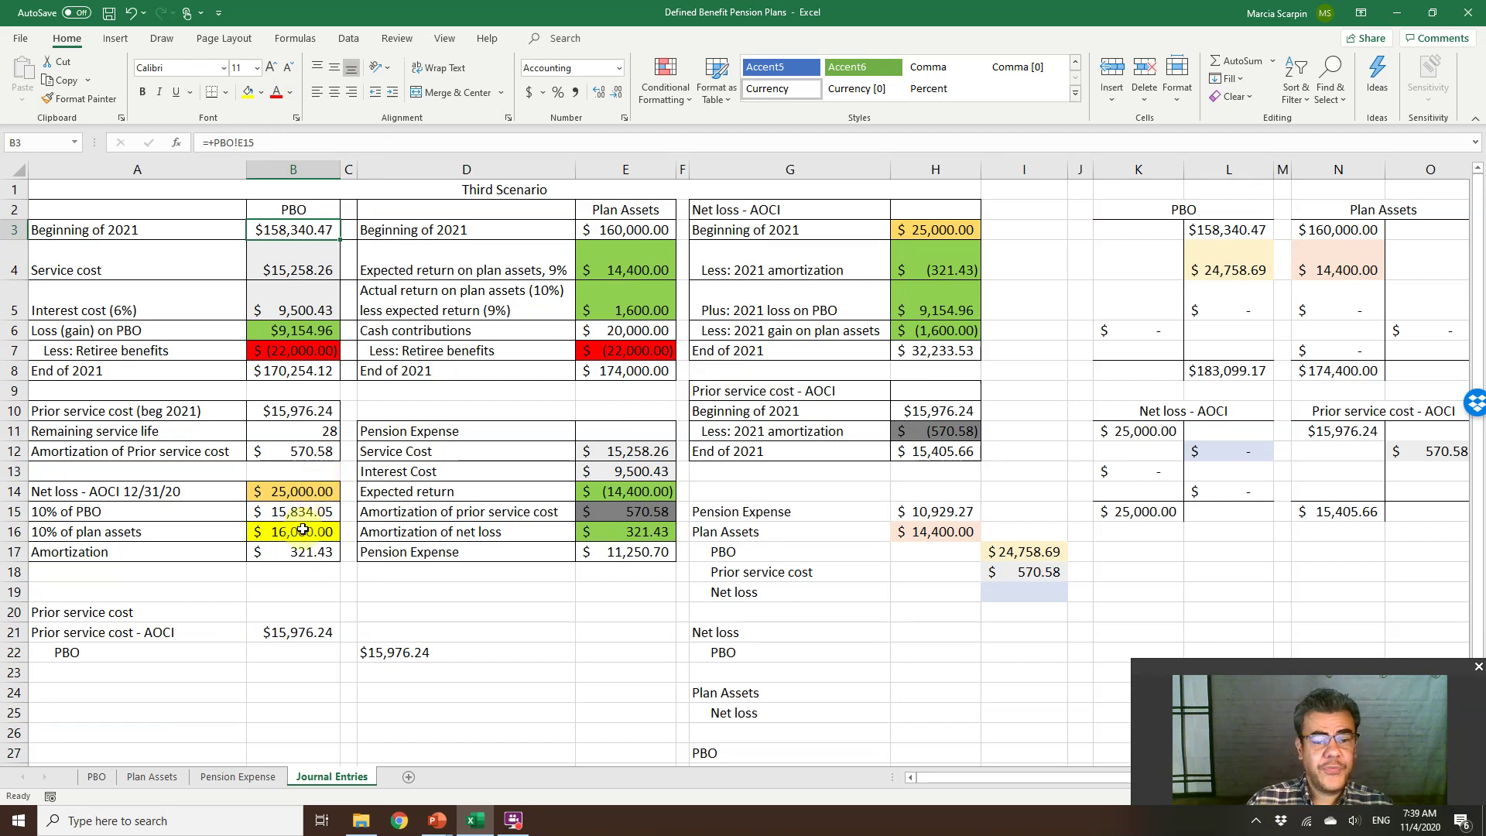
Enter the scratch calculation =25-16 in B18 for the net loss in excess of the 10% corridor
click(298, 579)
text(+25-16)
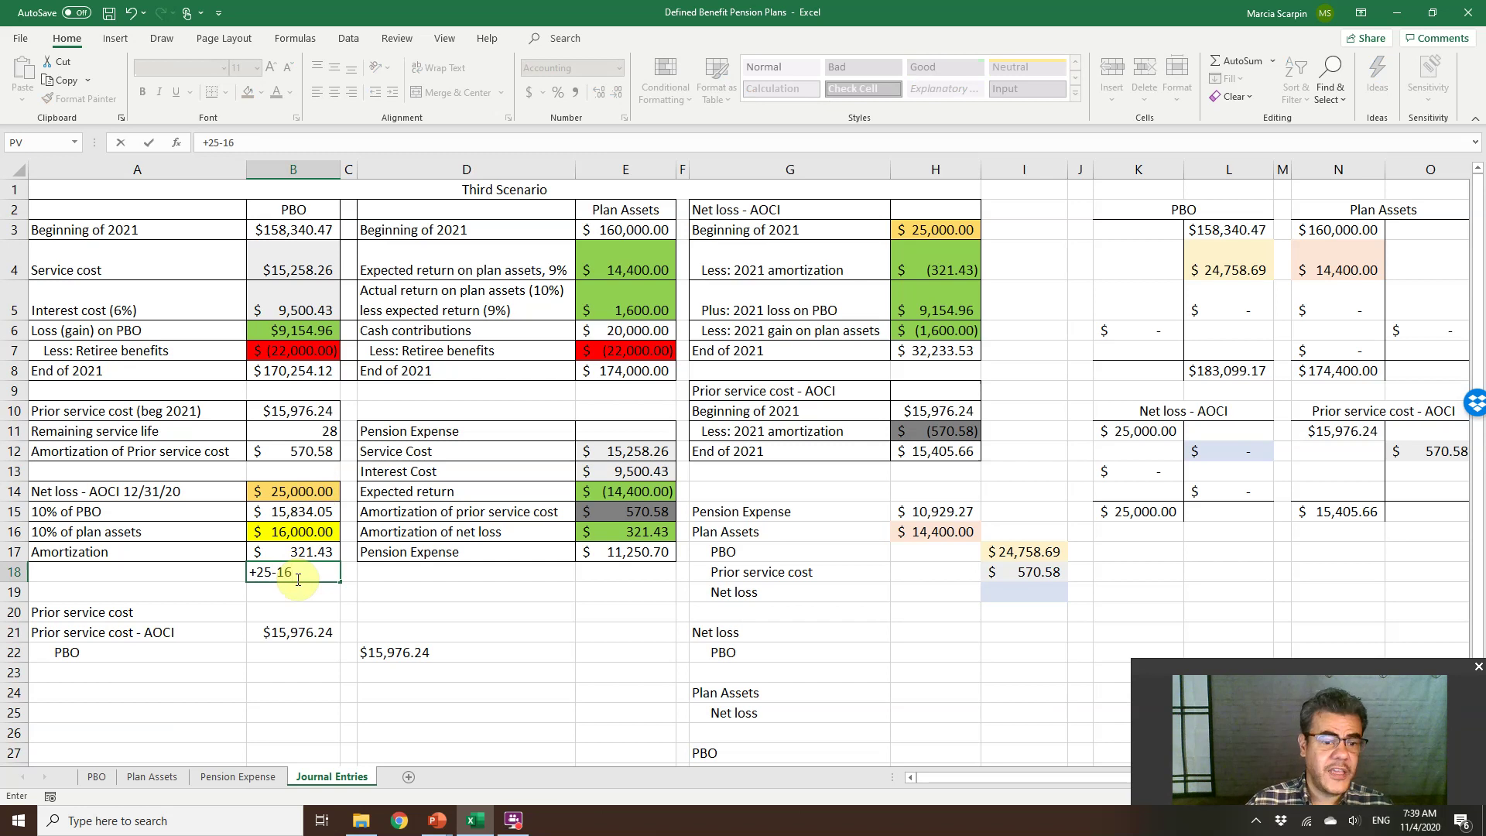
key(Return)
click(296, 579)
text(=25-16)
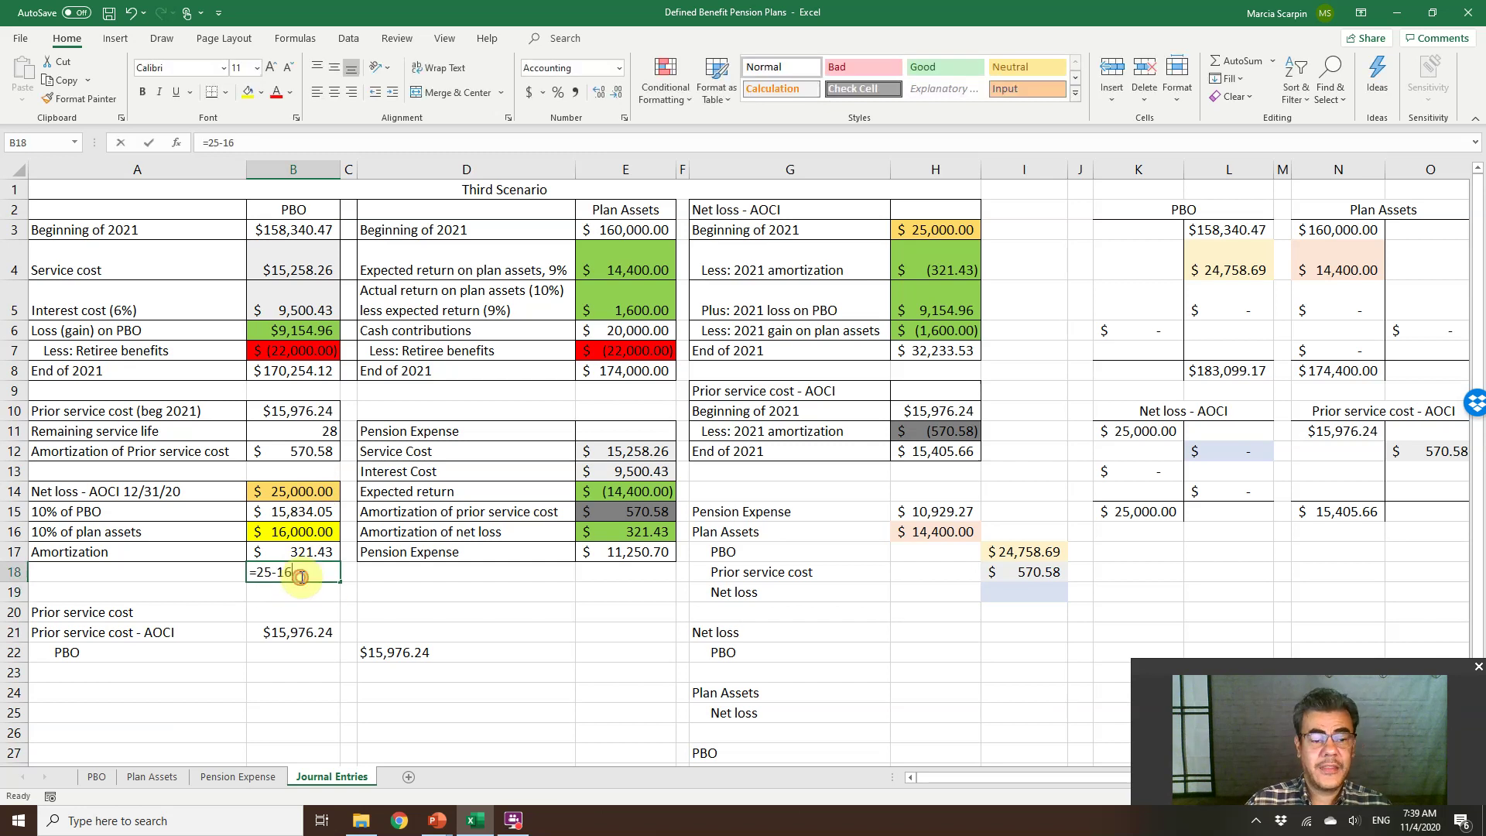
key(ctrl+Return)
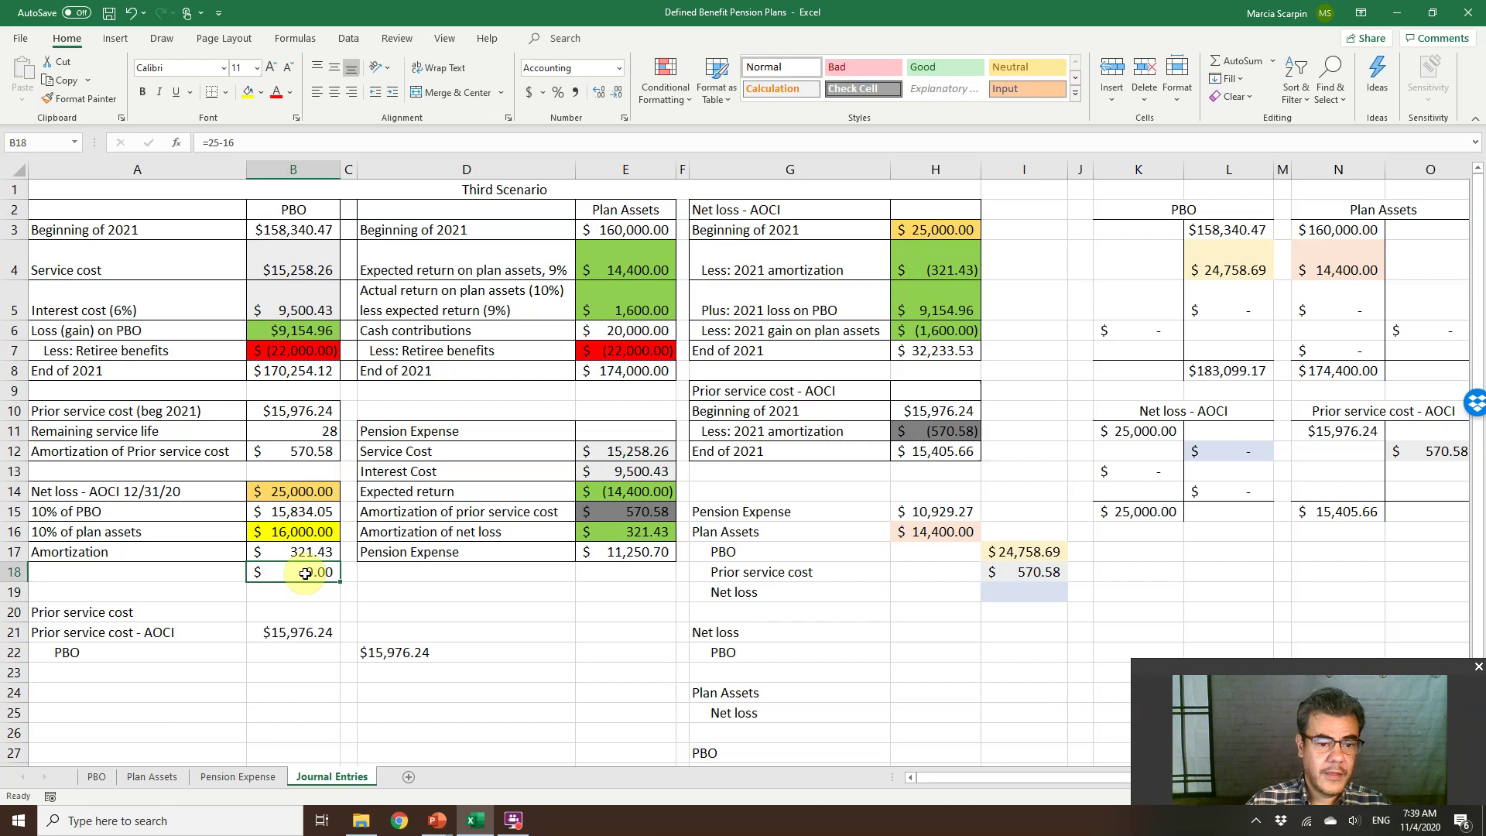
Enter a scratch formula in B19 dividing the excess in B18 by the remaining service life, B11
key(Down)
text(+)
click(305, 573)
text(/)
click(305, 431)
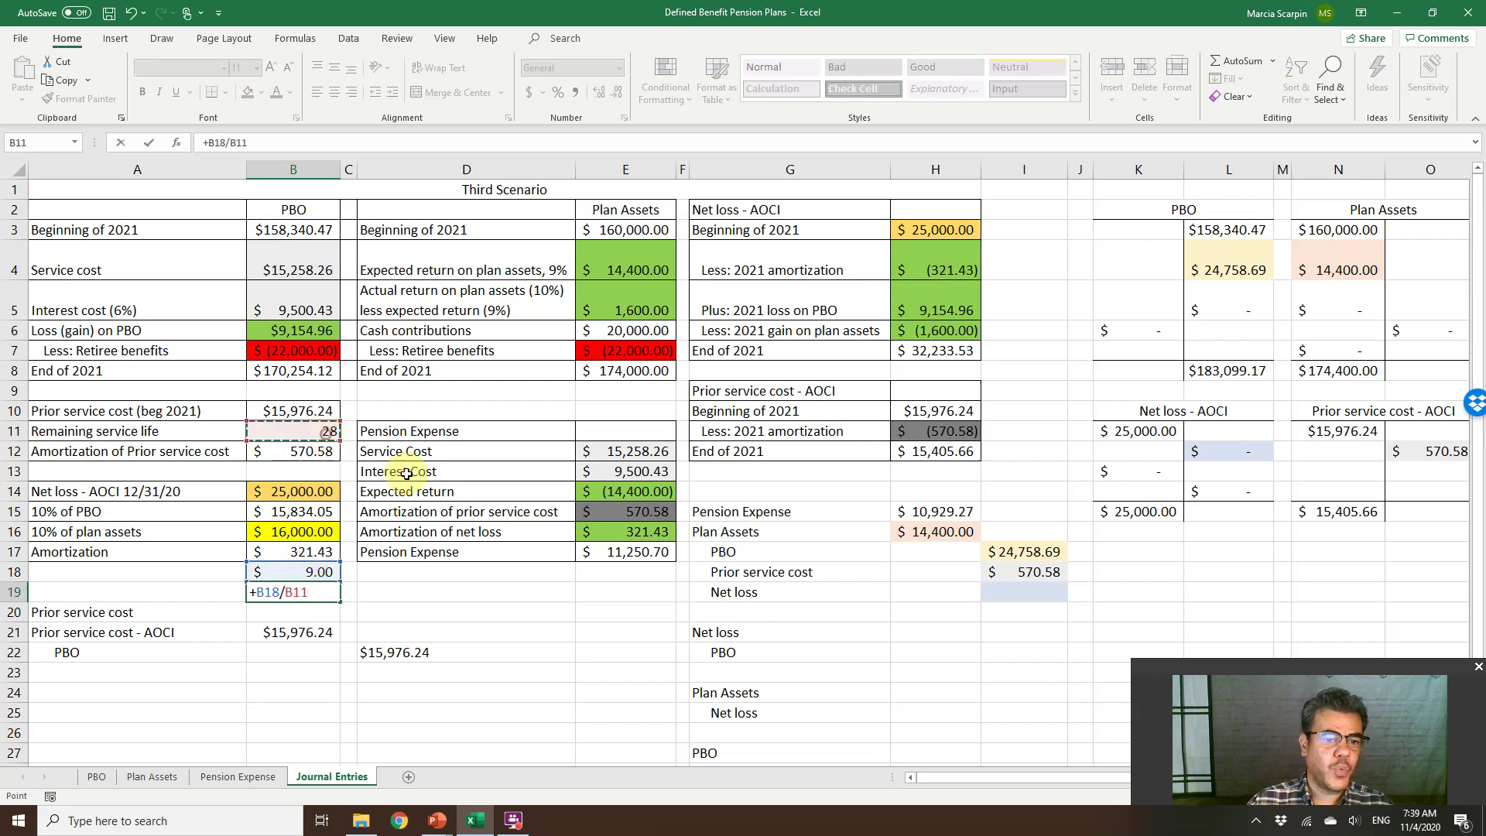
key(Return)
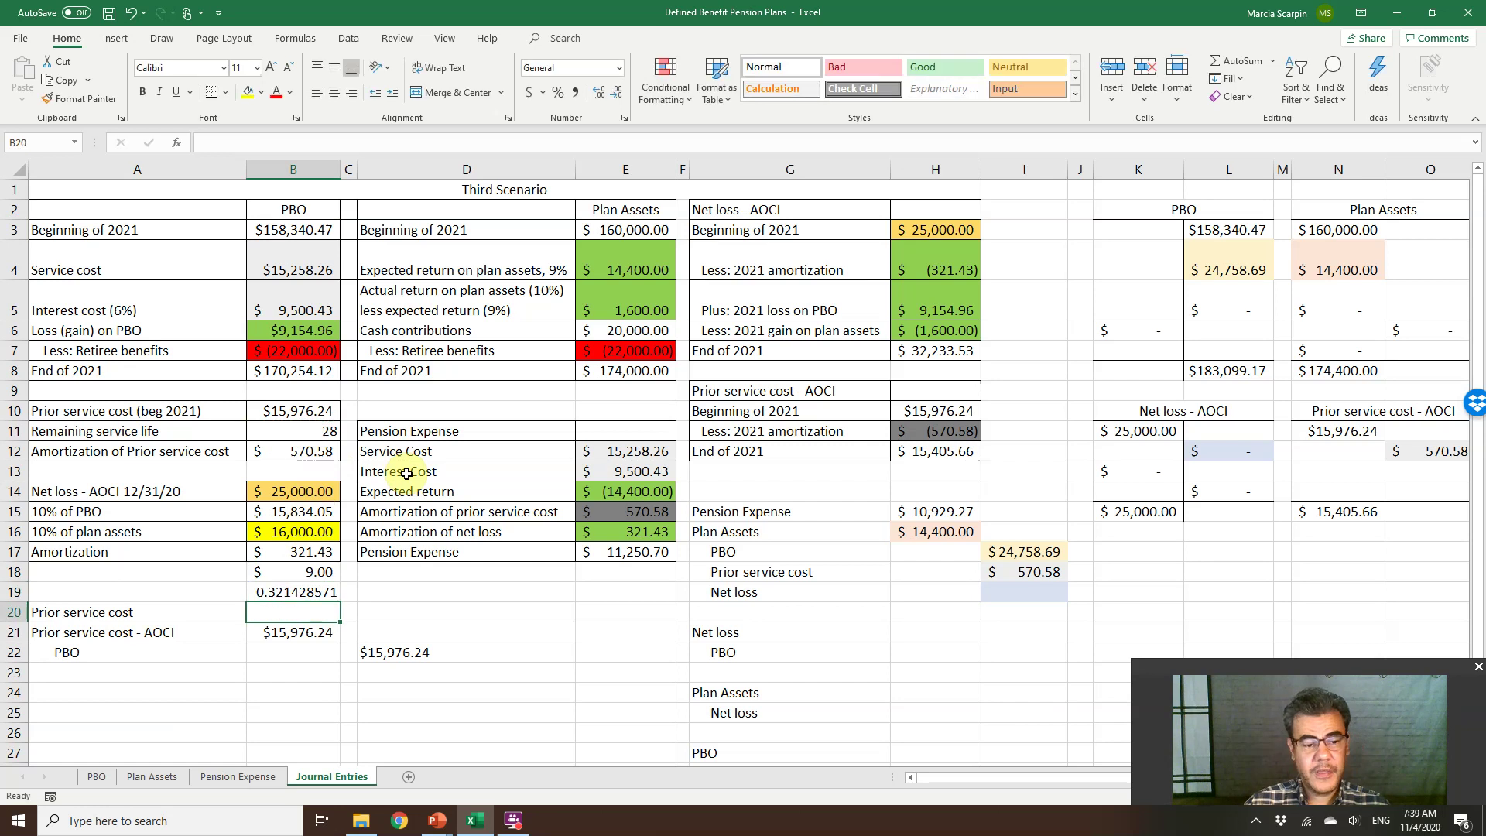
Clear the scratch calculations in B18:B19
key(Up)
key(Up)
key(shift+Down)
key(Delete)
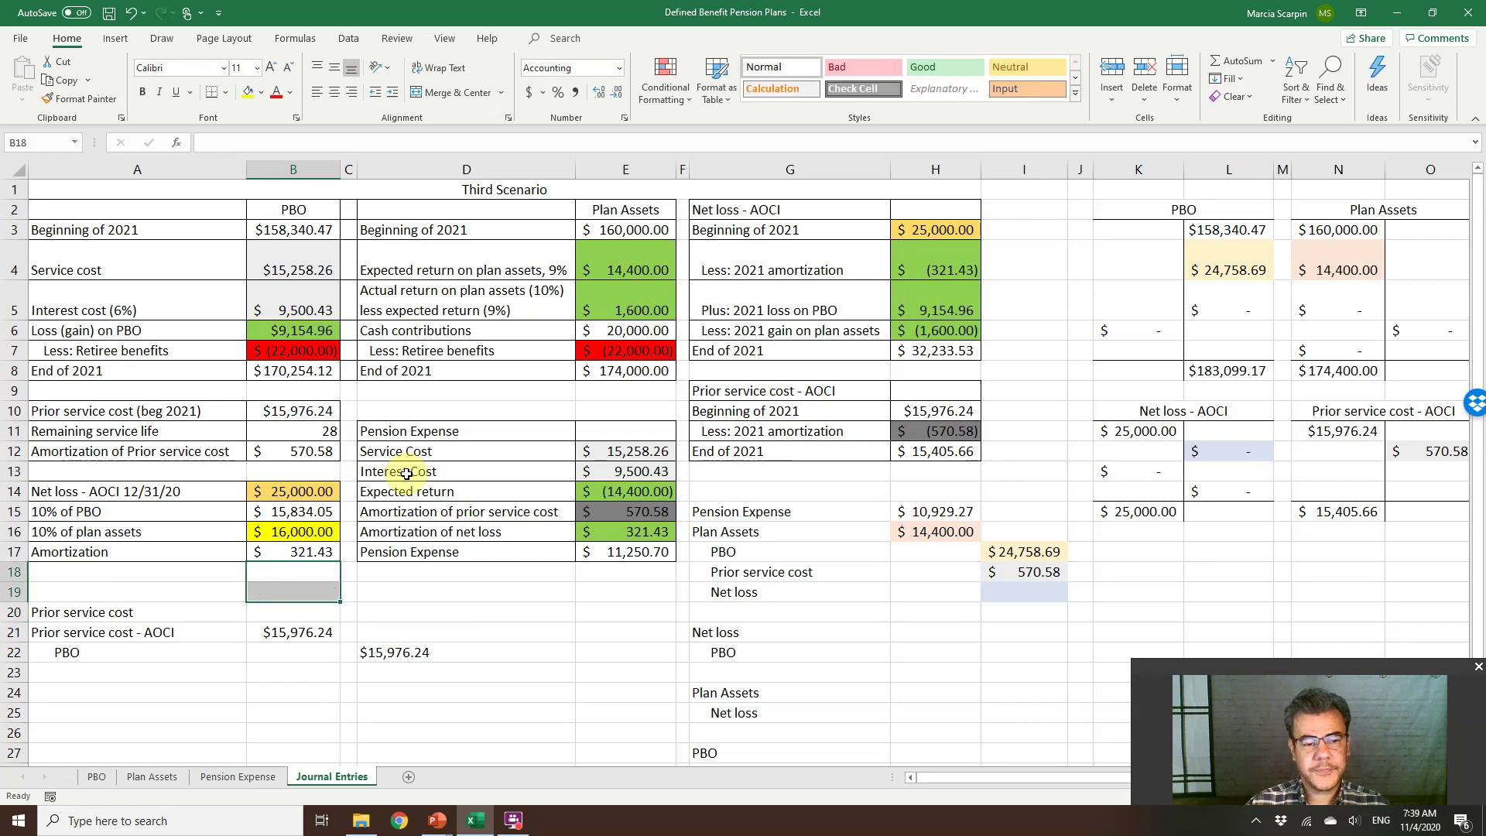
Check the net loss amortization formula in B17 and link the Net loss credit in I19 to that cell
click(306, 555)
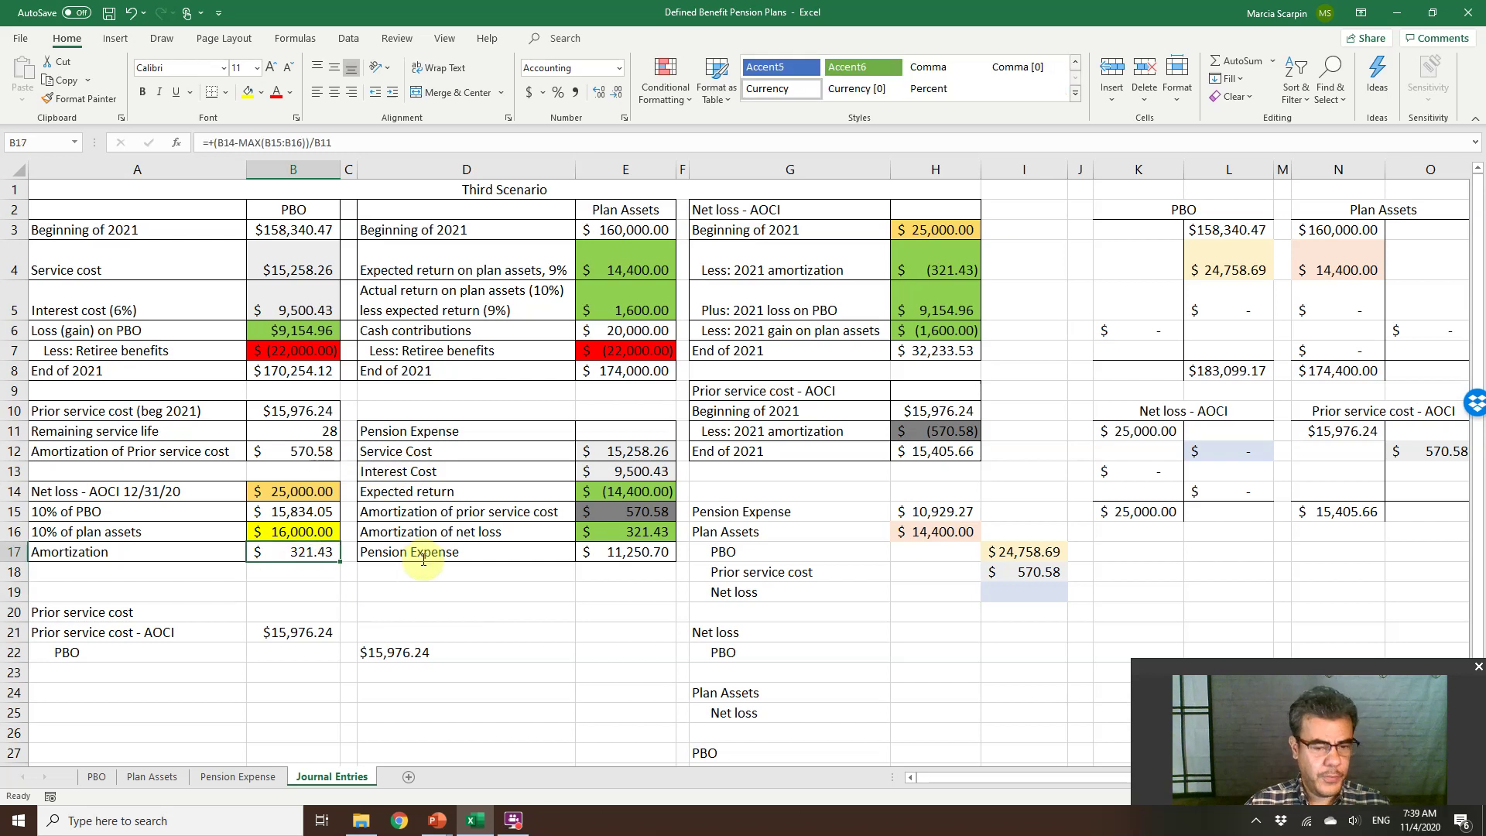
key(F2)
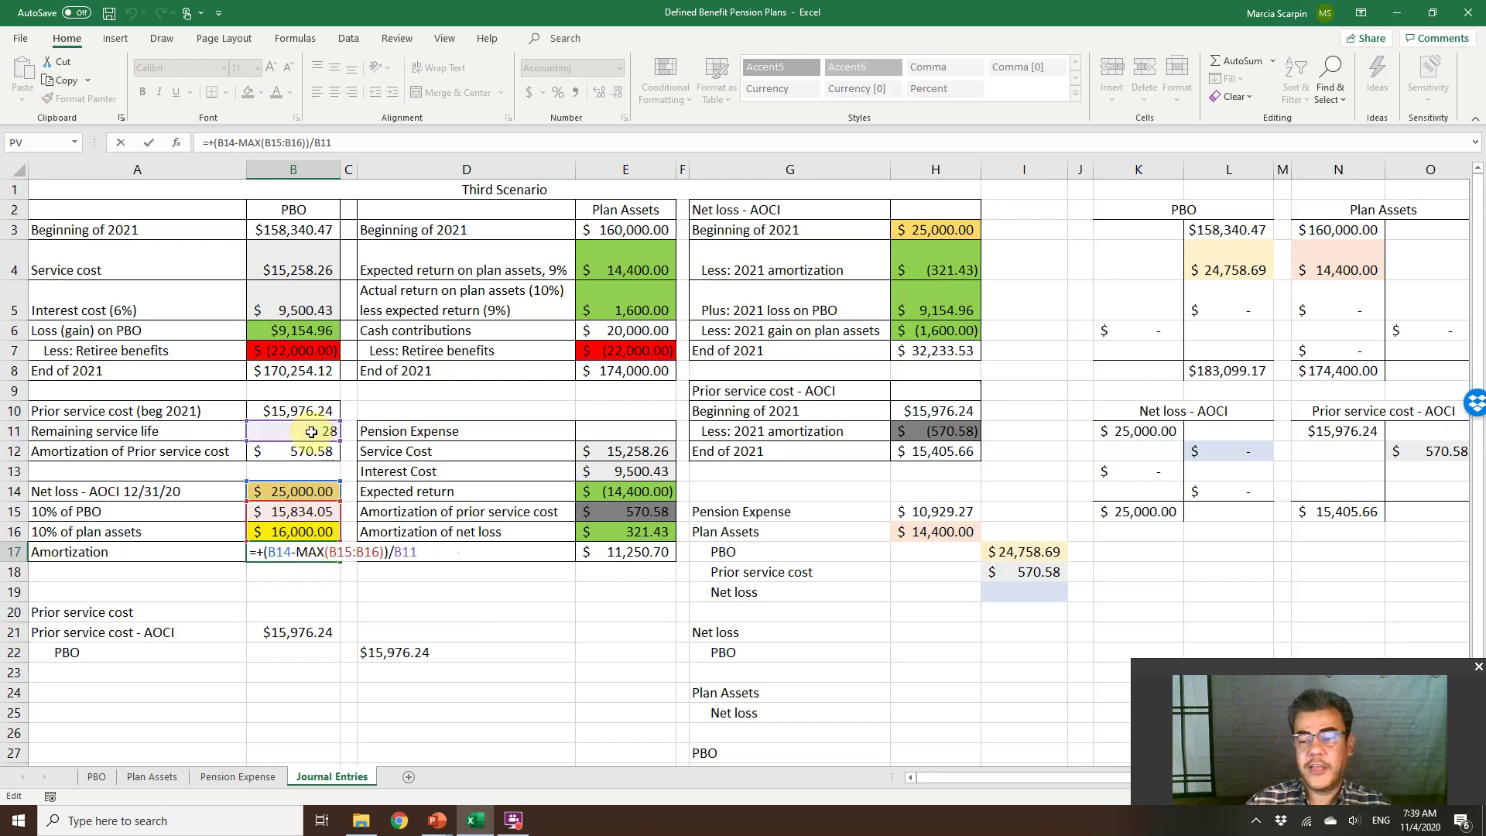
key(Return)
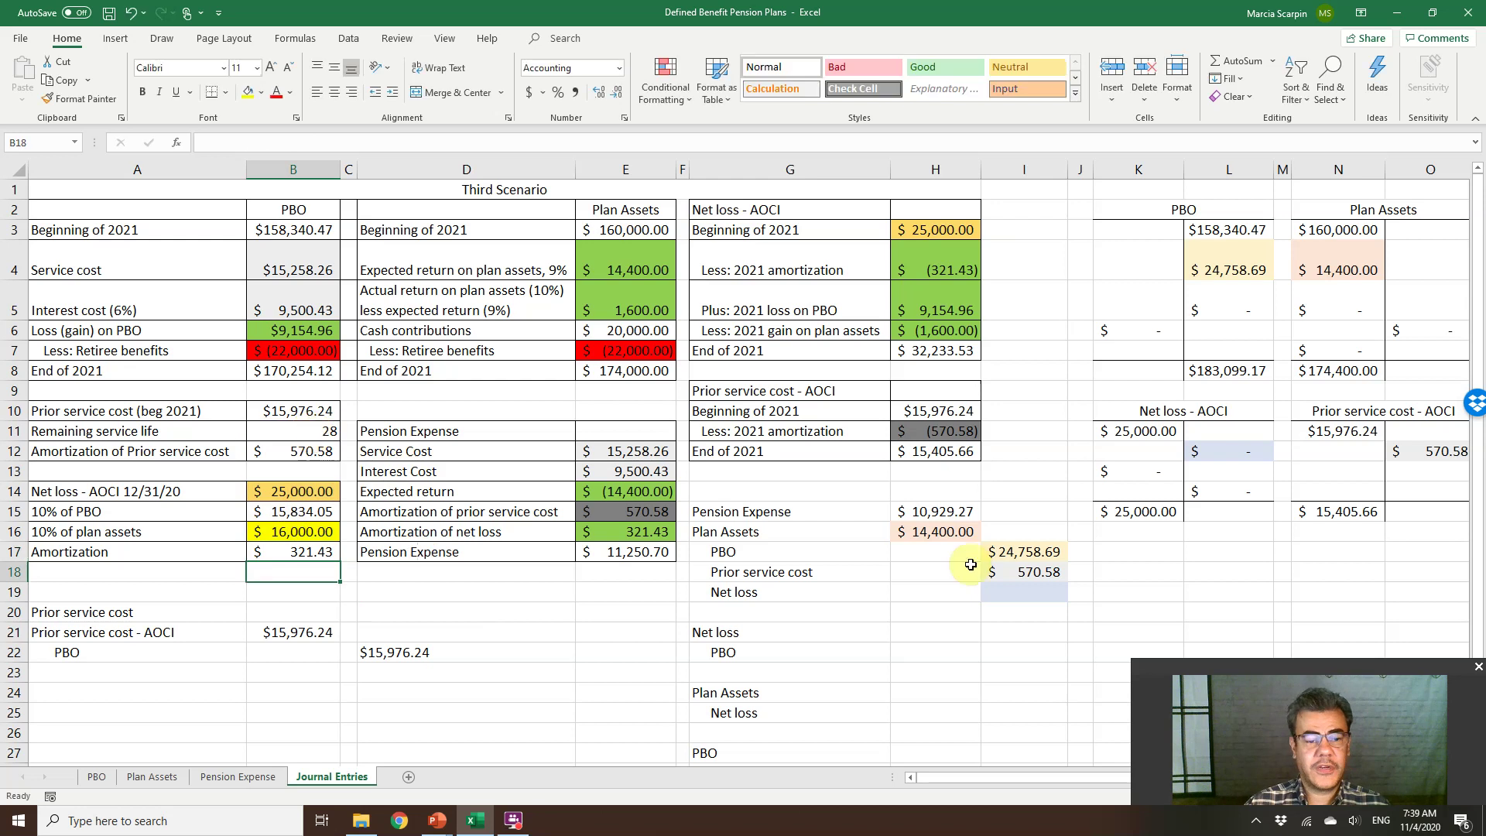
click(1032, 595)
text(+)
click(274, 553)
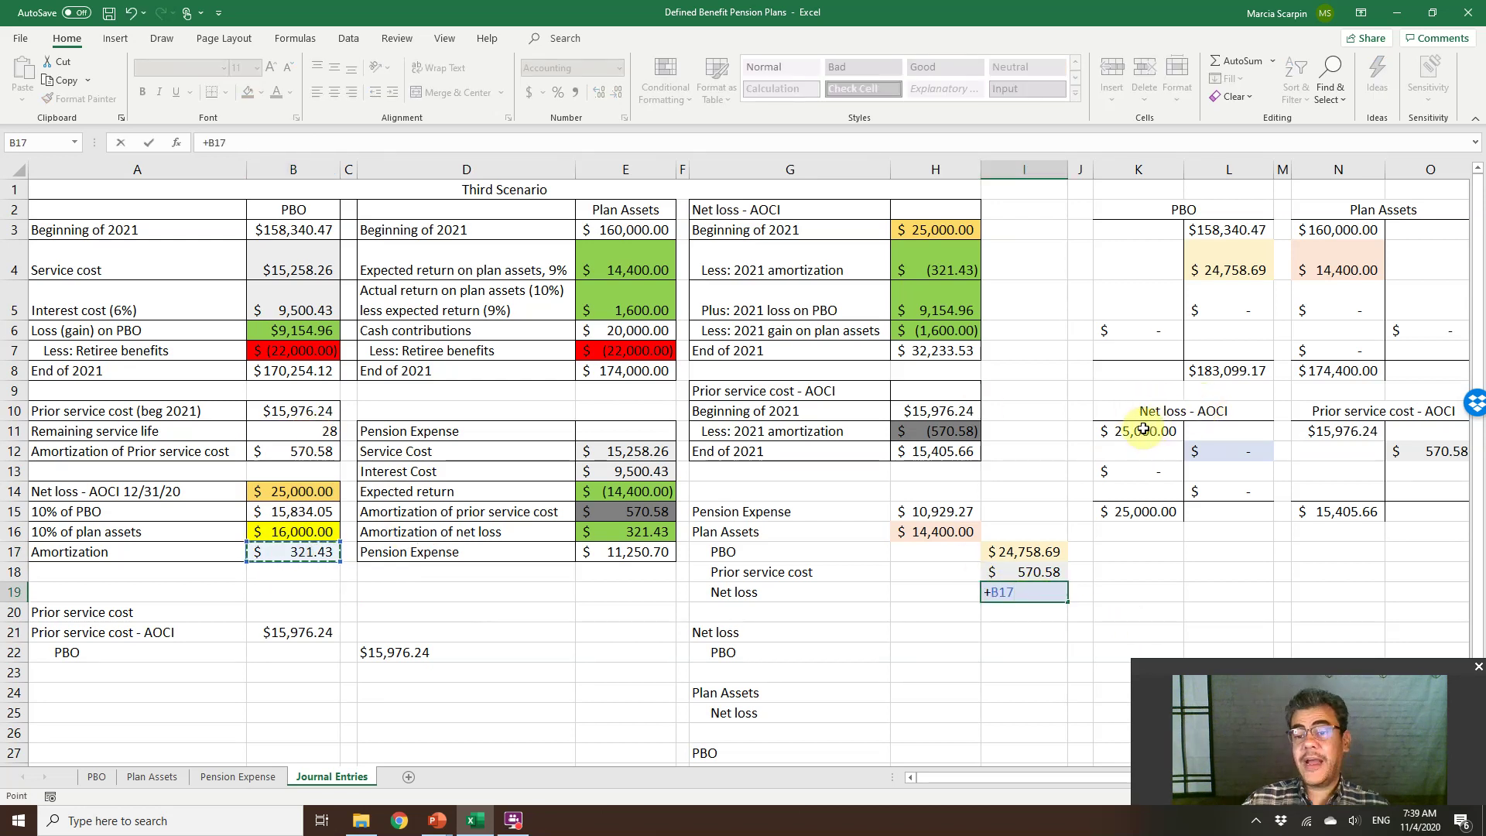
key(Return)
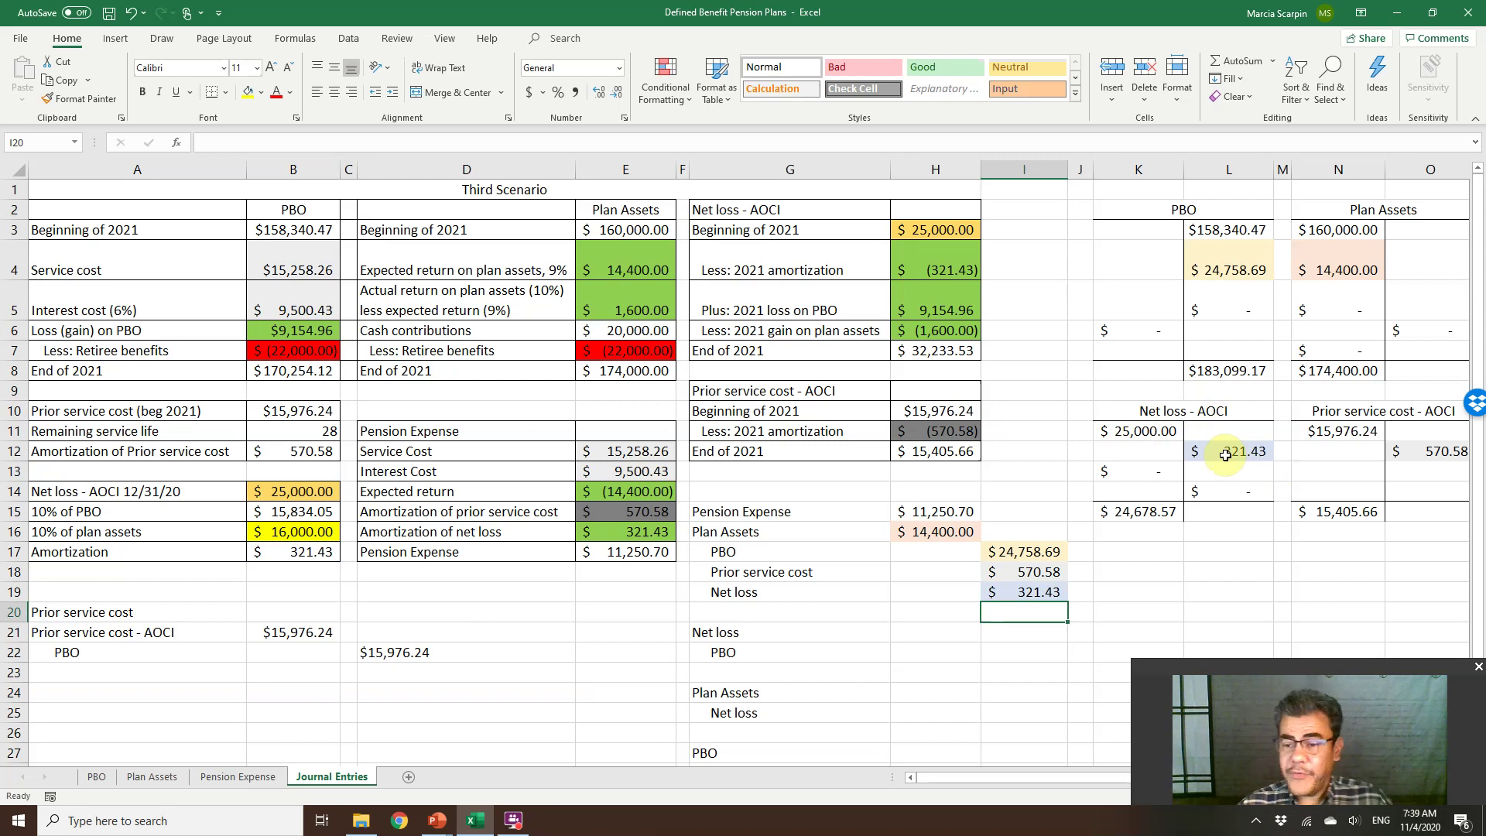
Compare the Pension Expense debit in H15 with the total of the pension expense schedule in E17, including their formulas
click(952, 509)
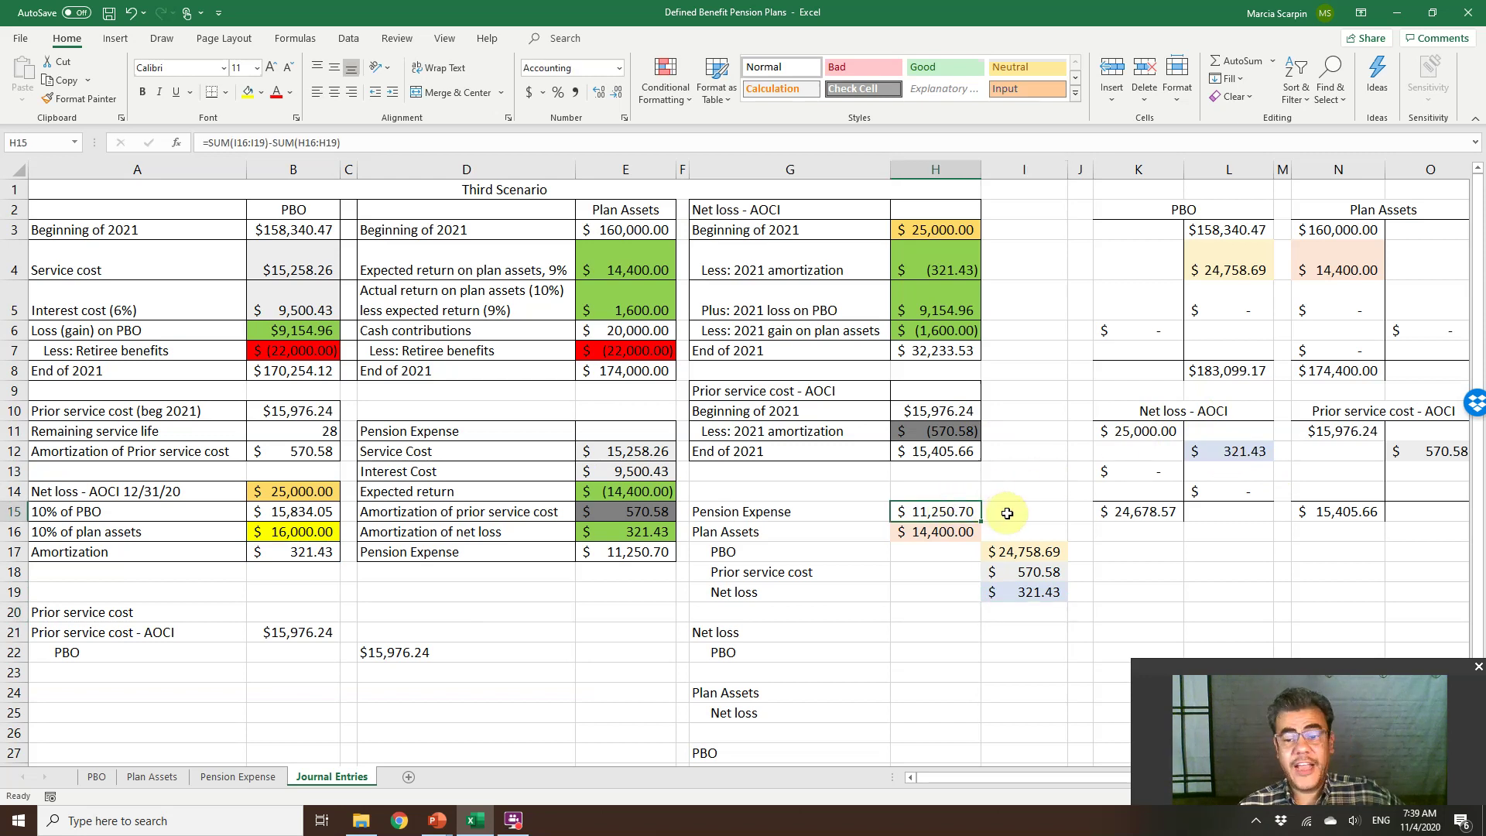
click(627, 552)
click(951, 512)
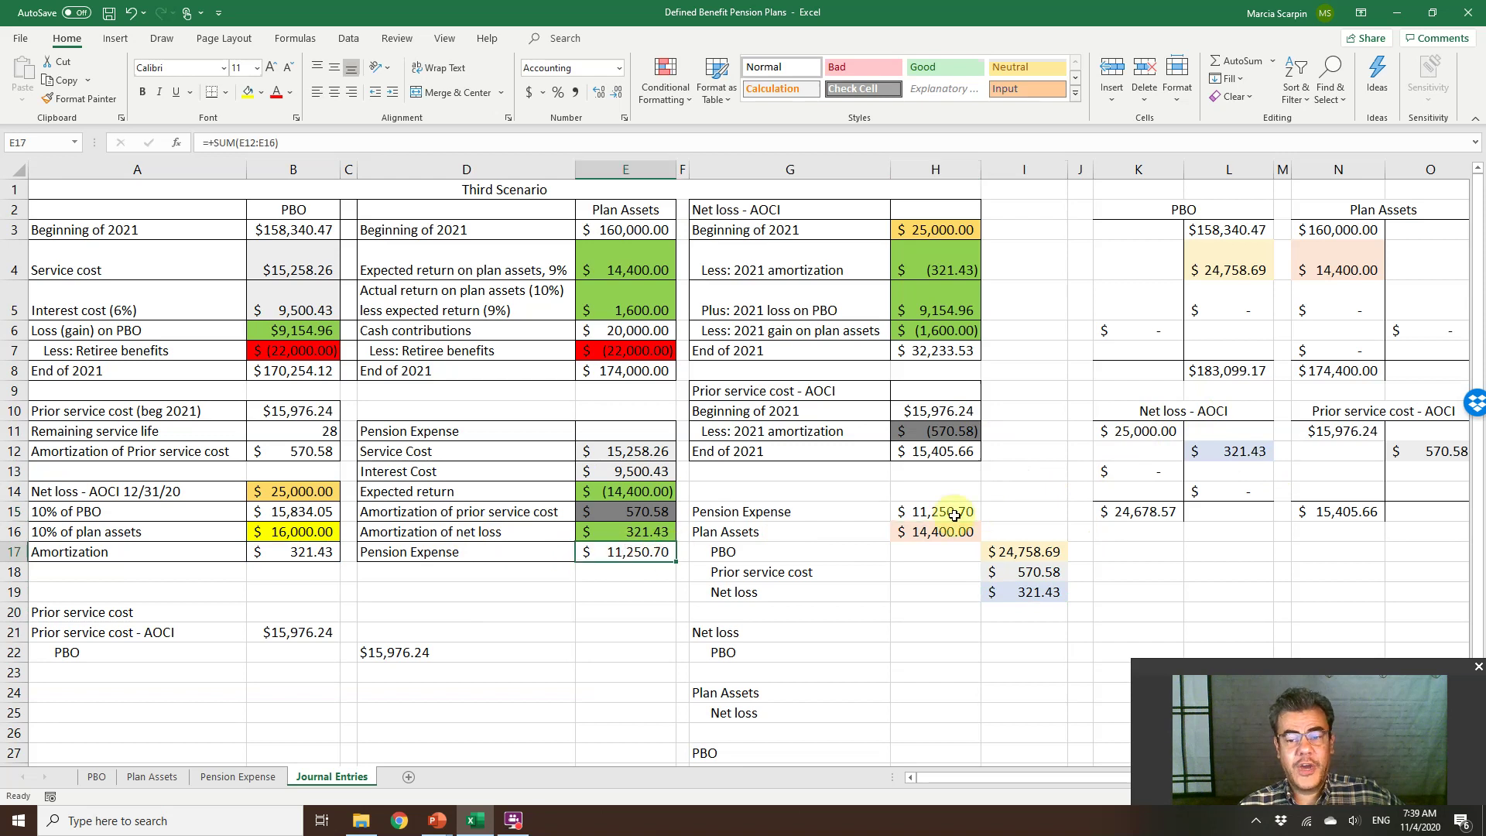
double_click(628, 551)
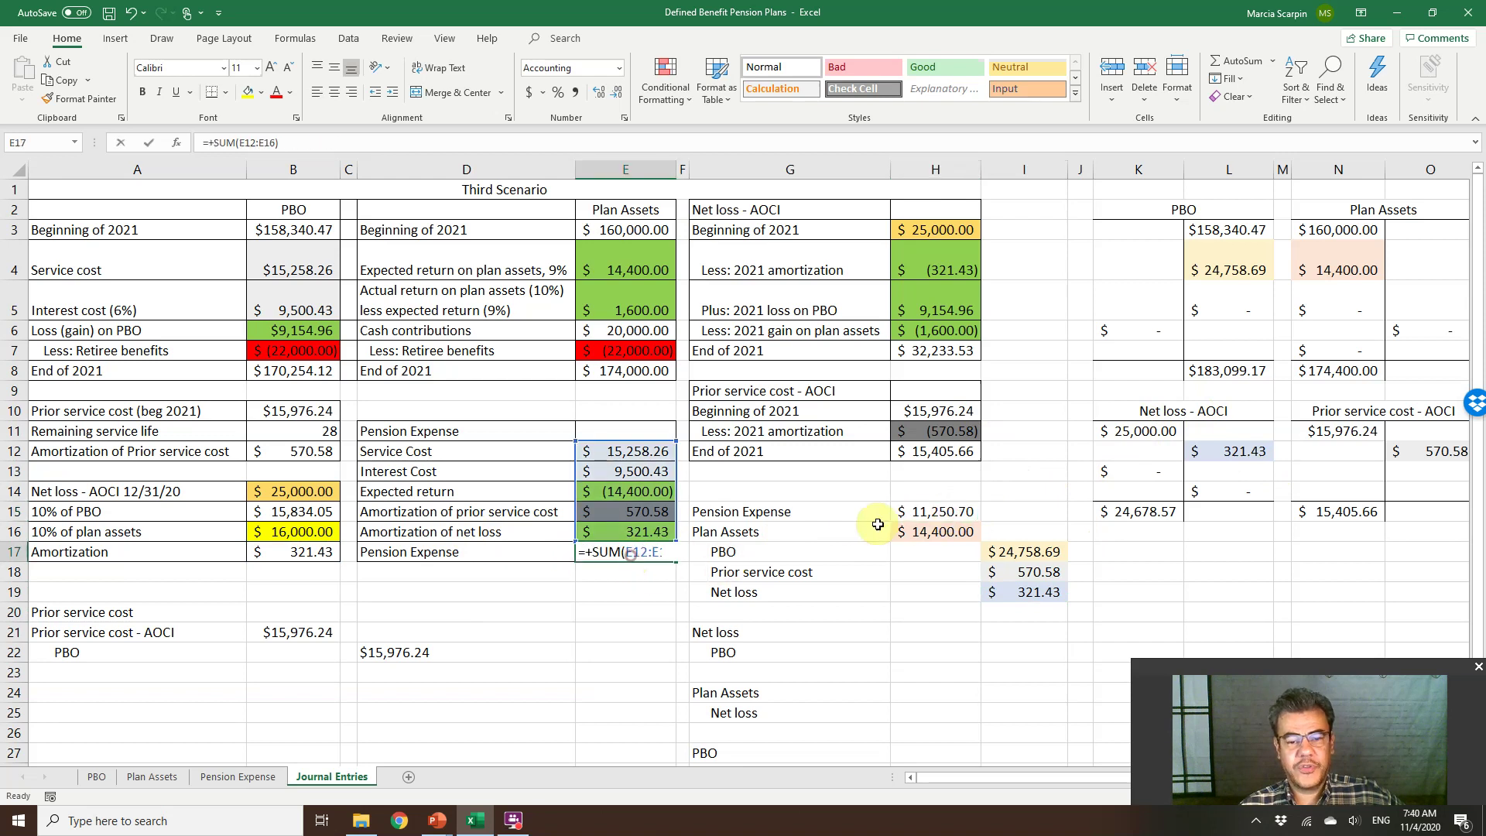
click(938, 512)
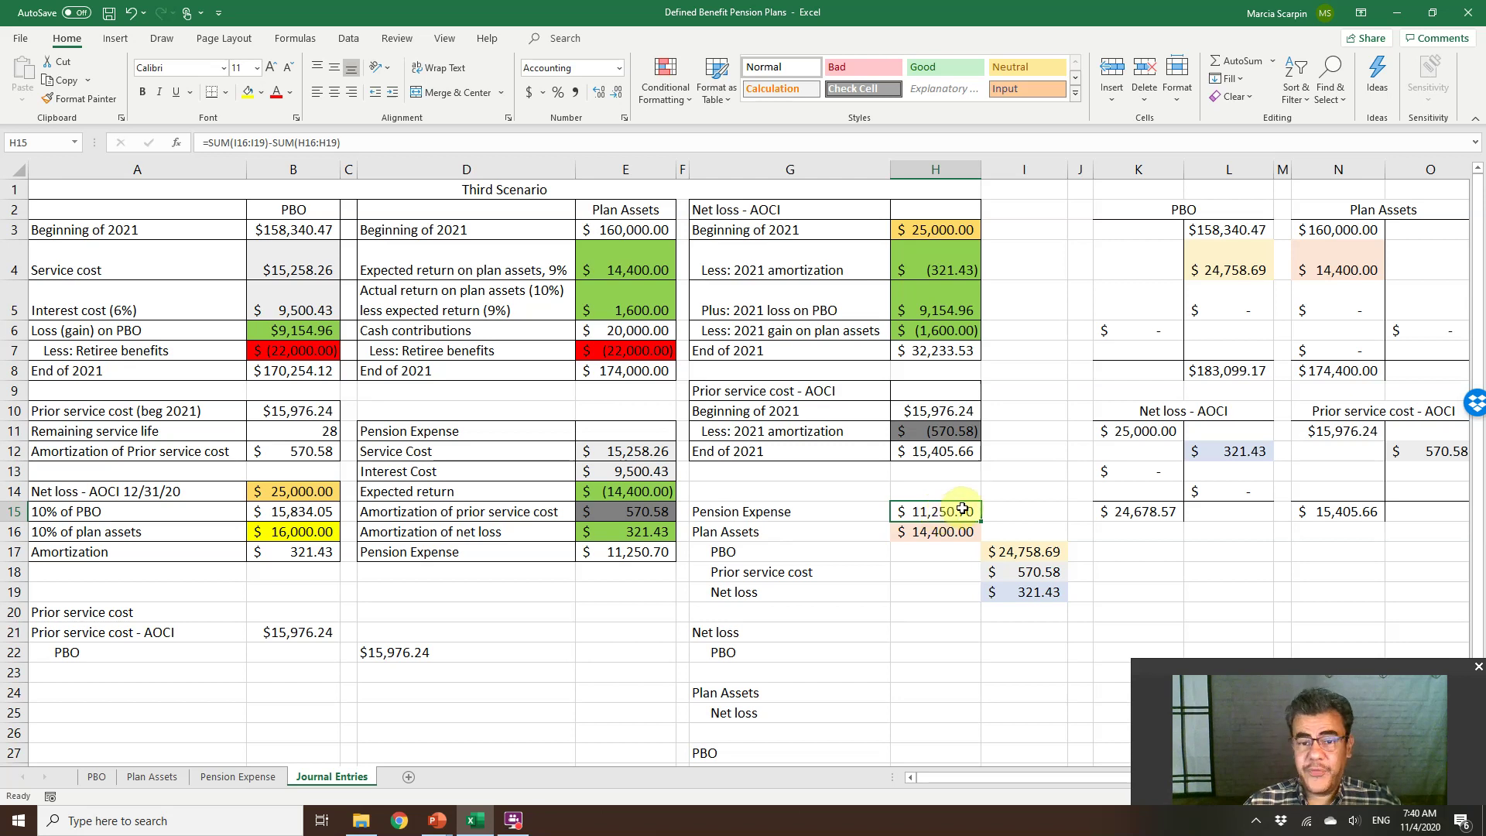
Check the Plan Assets T-account ending balance formula in N8 against the End of 2021 balance on the Plan Assets sheet
double_click(1333, 371)
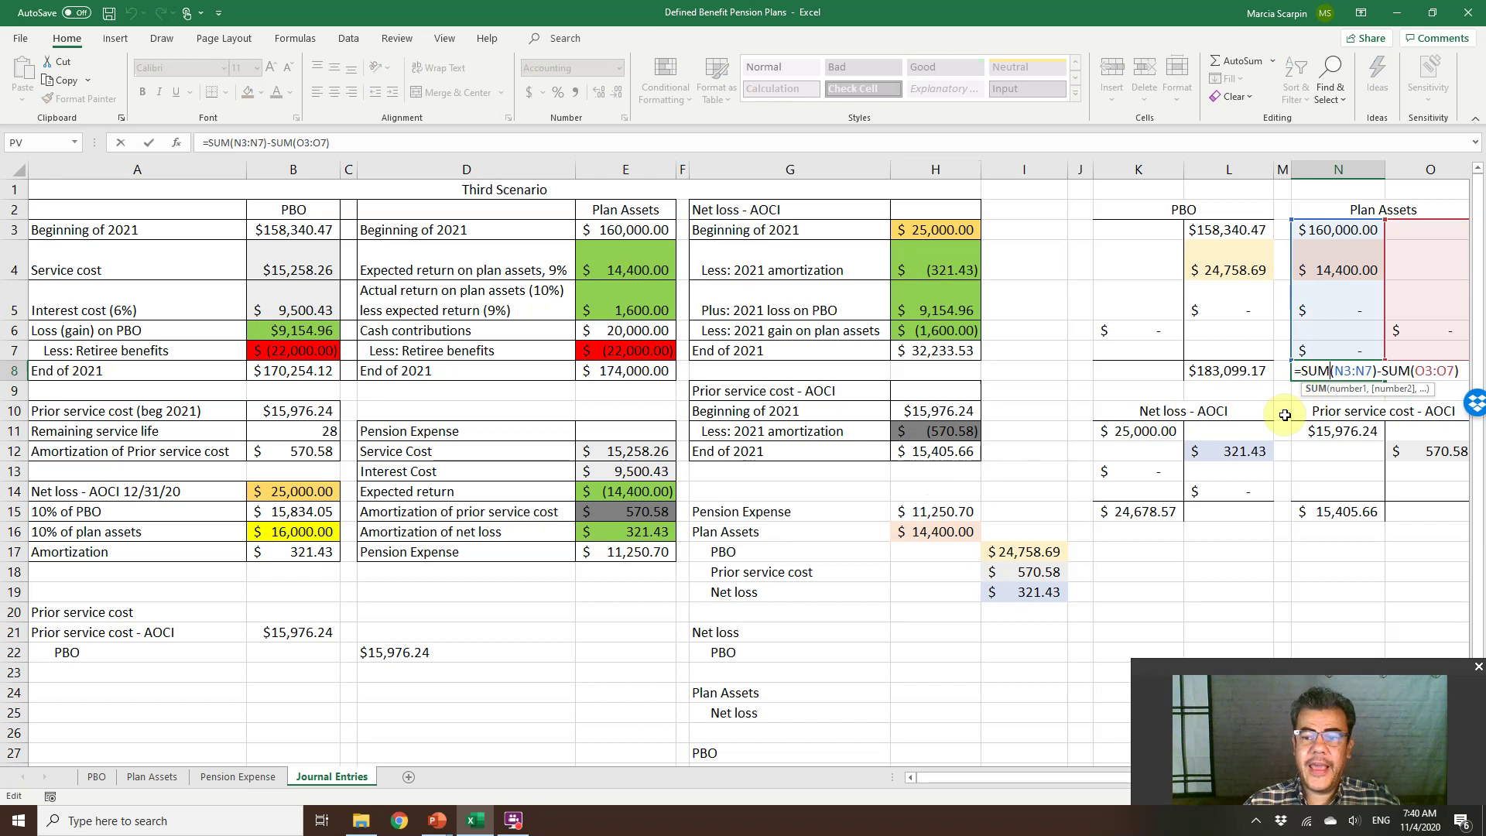
click(1282, 411)
click(152, 776)
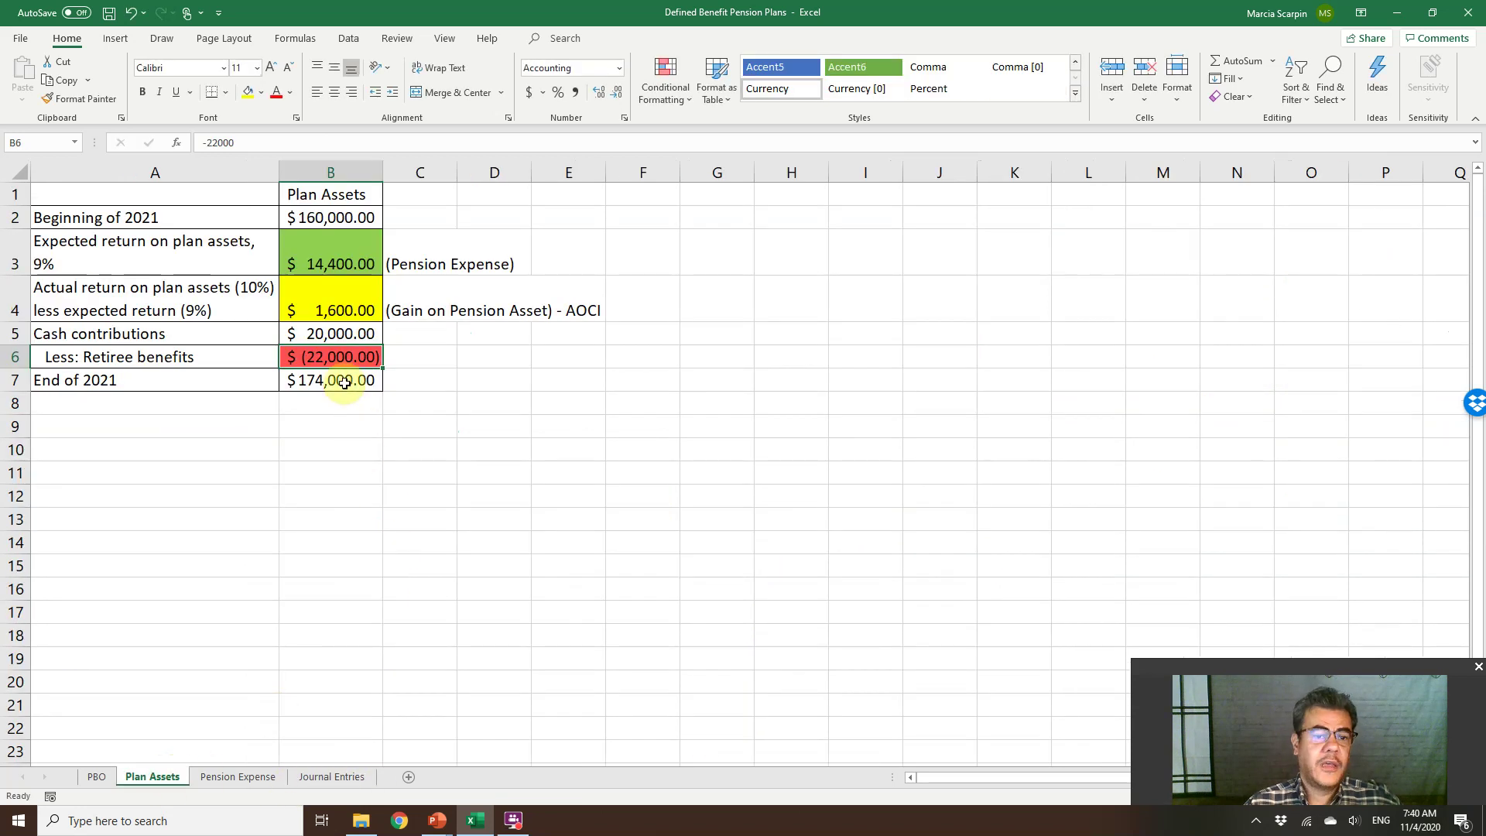
click(324, 776)
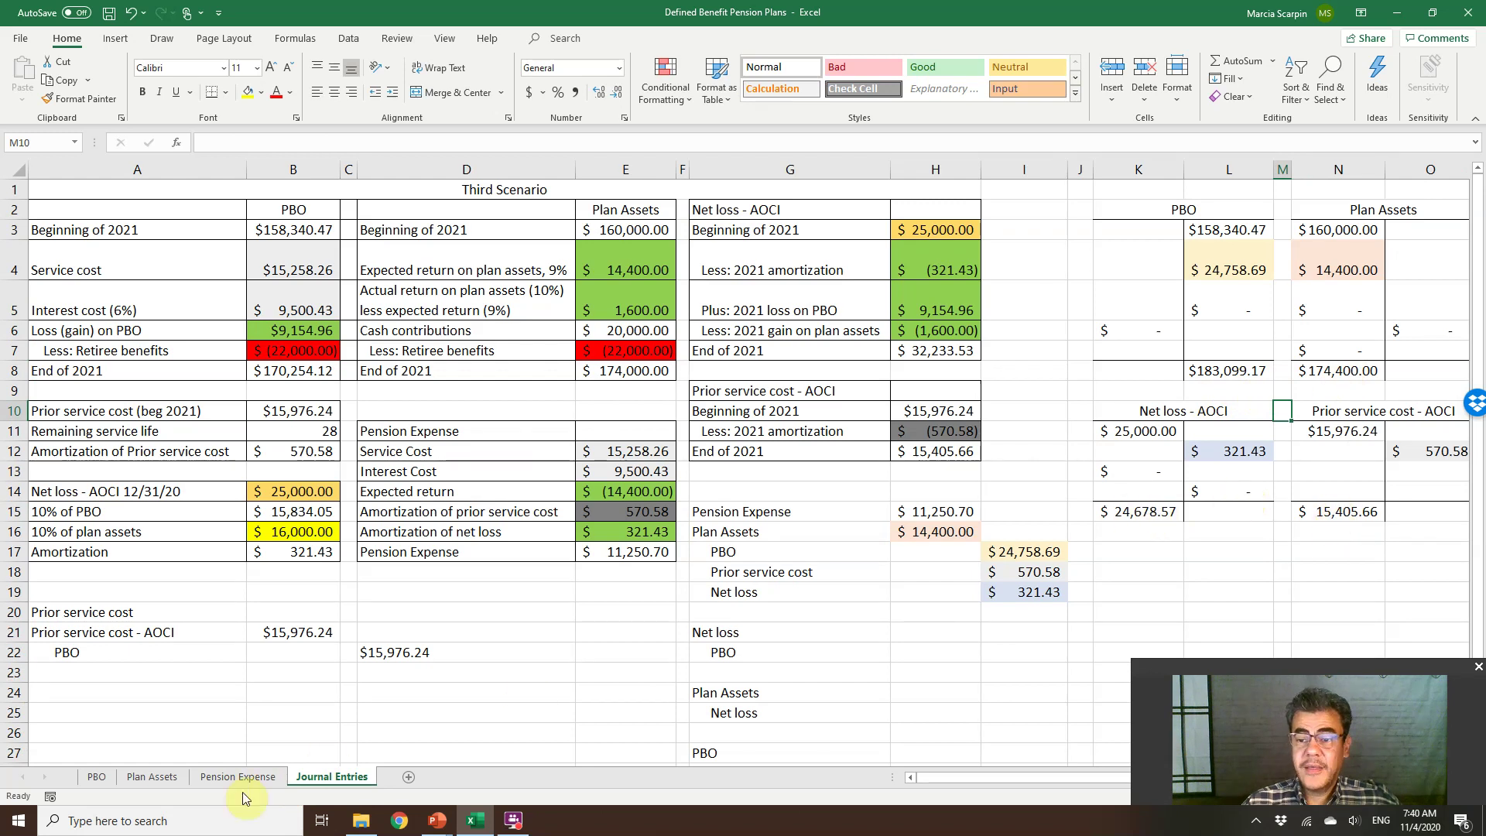
Compare the Net loss, Prior service cost and PBO T-account balances with their End of 2021 schedule figures, and view the PBO sheet
click(932, 354)
click(1136, 507)
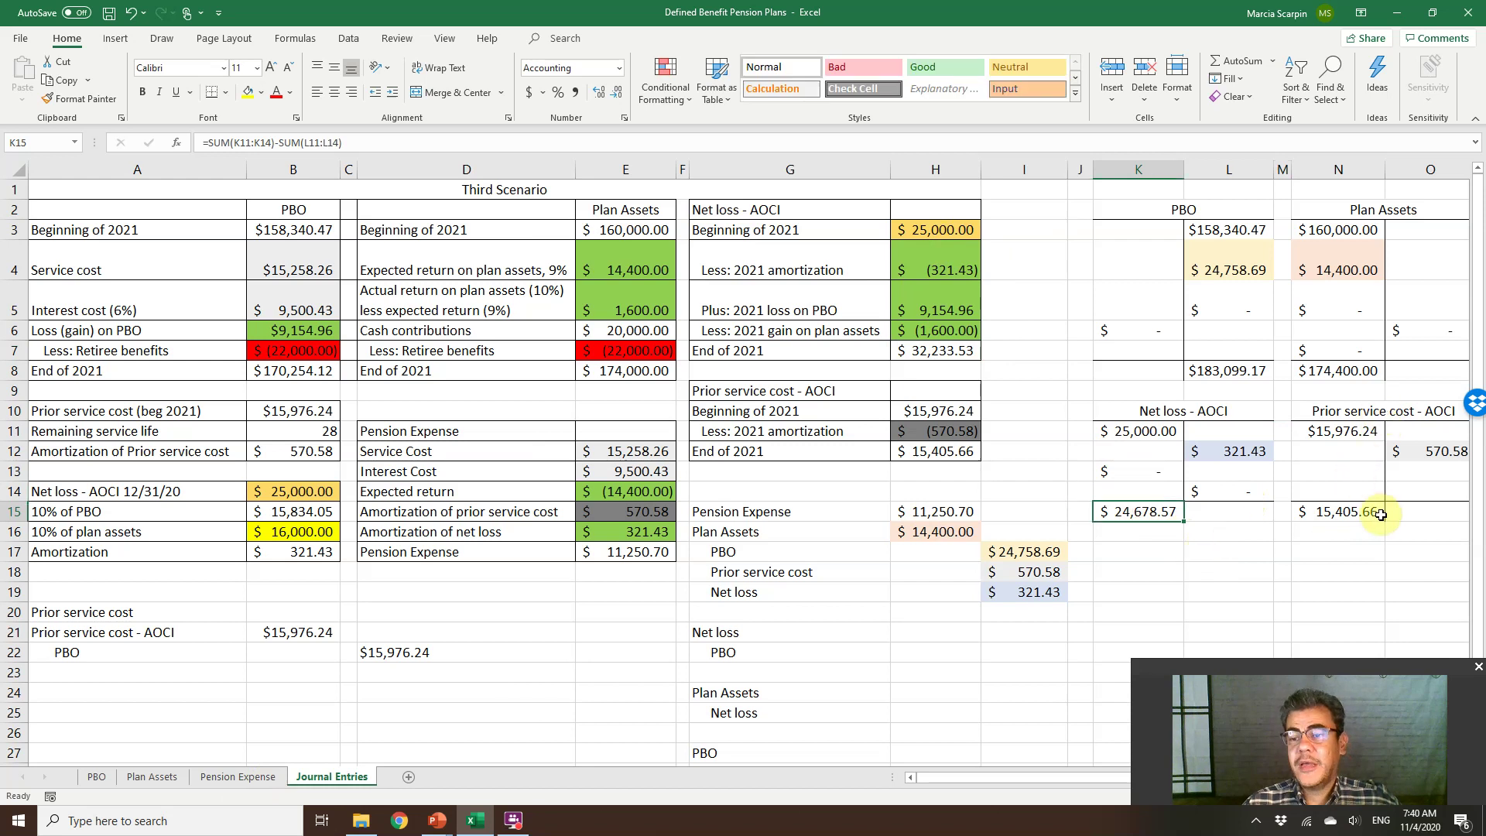
key(ctrl+z)
click(937, 453)
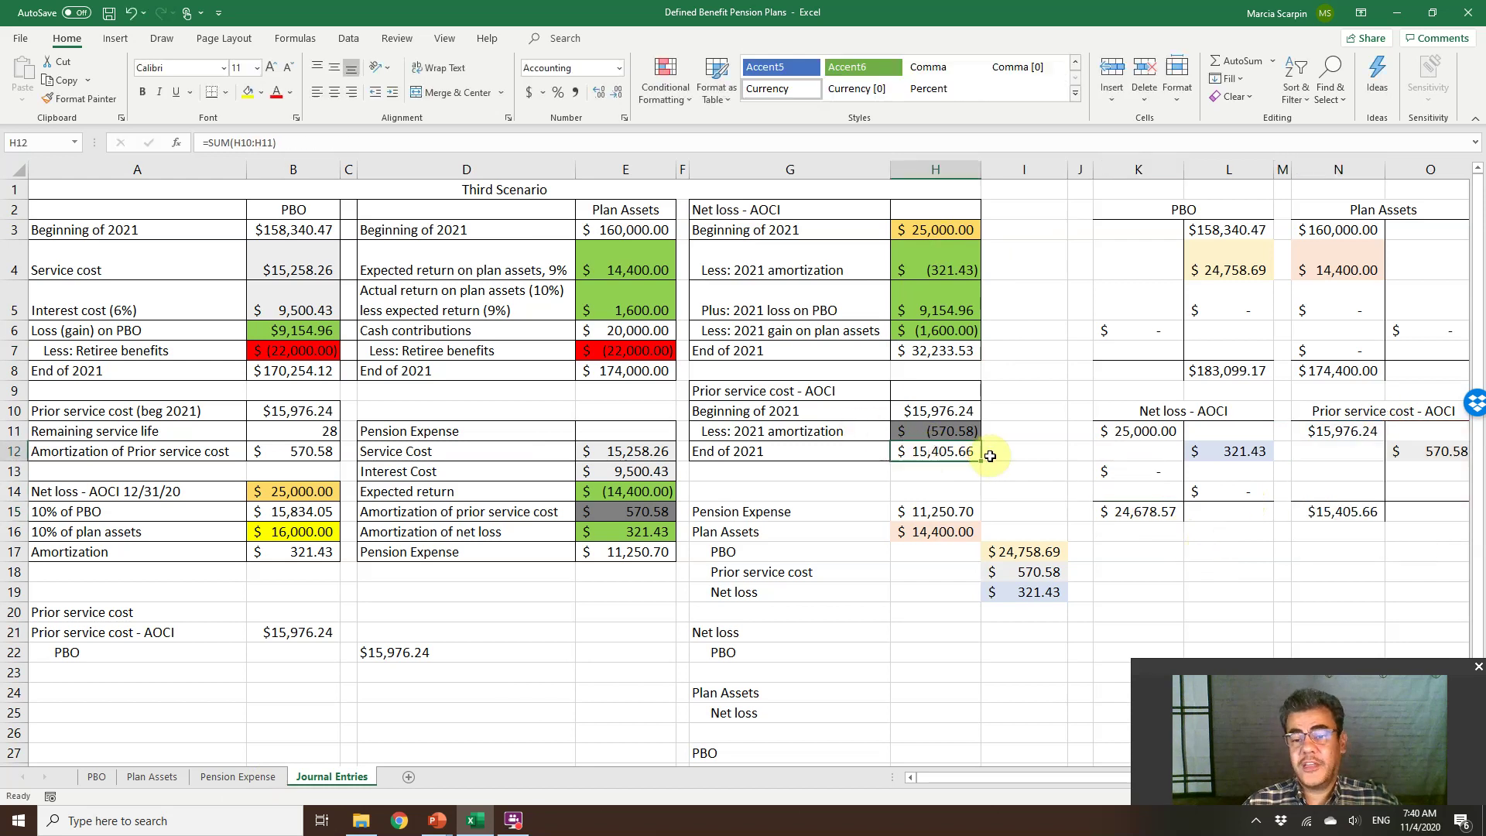
click(1231, 371)
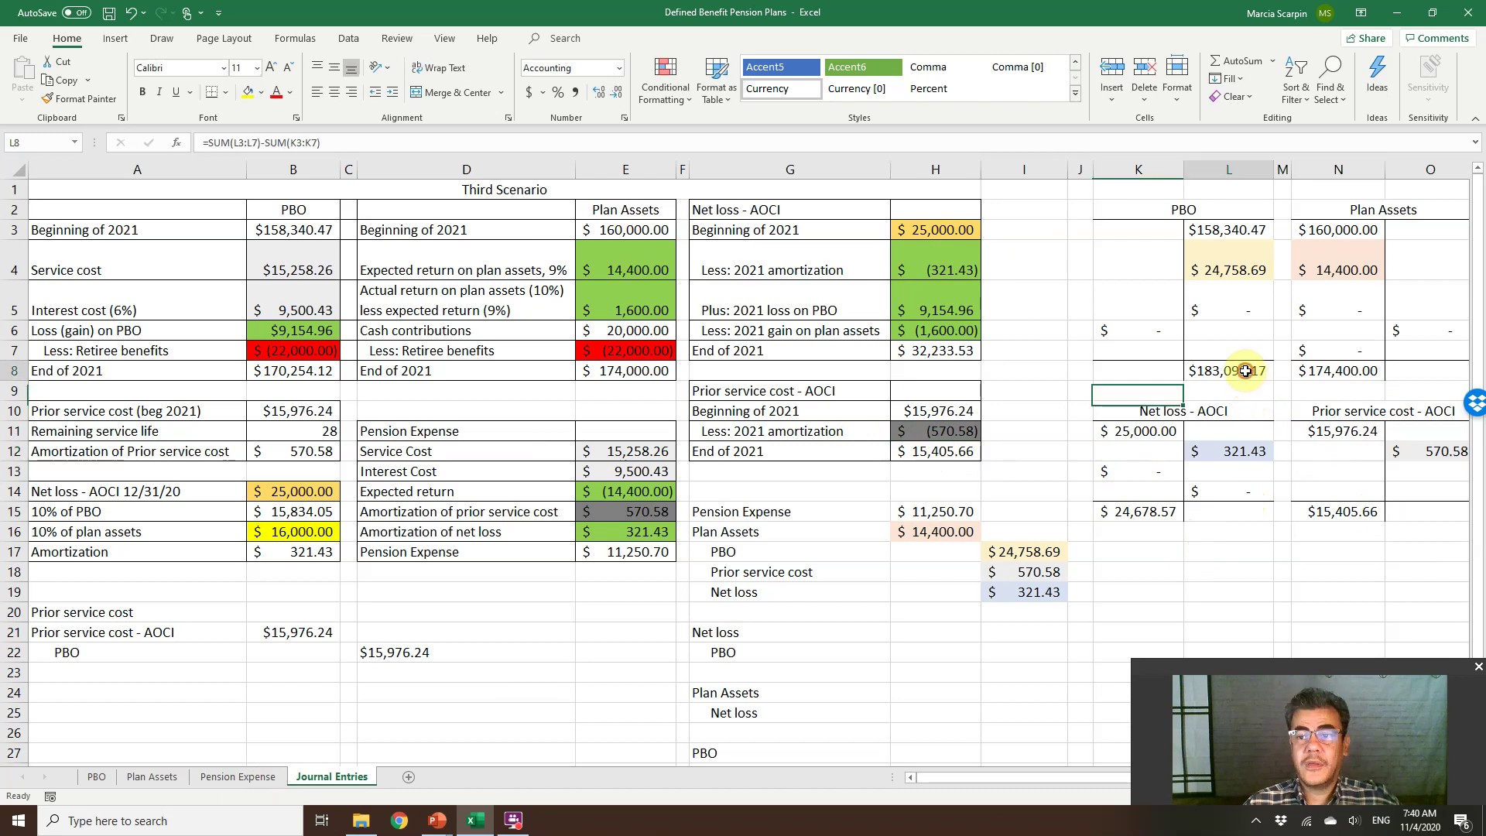
click(288, 369)
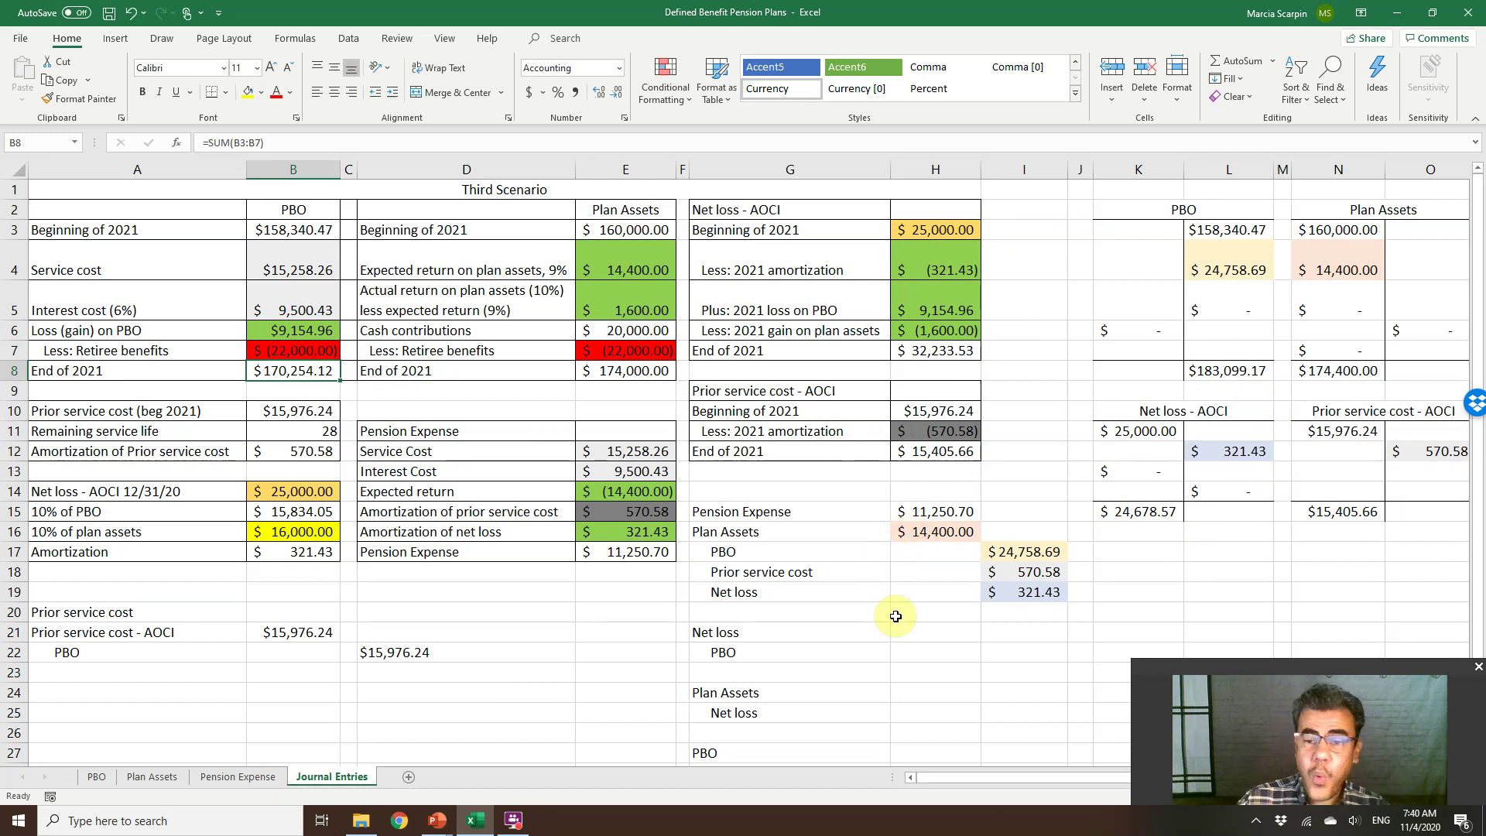
click(921, 300)
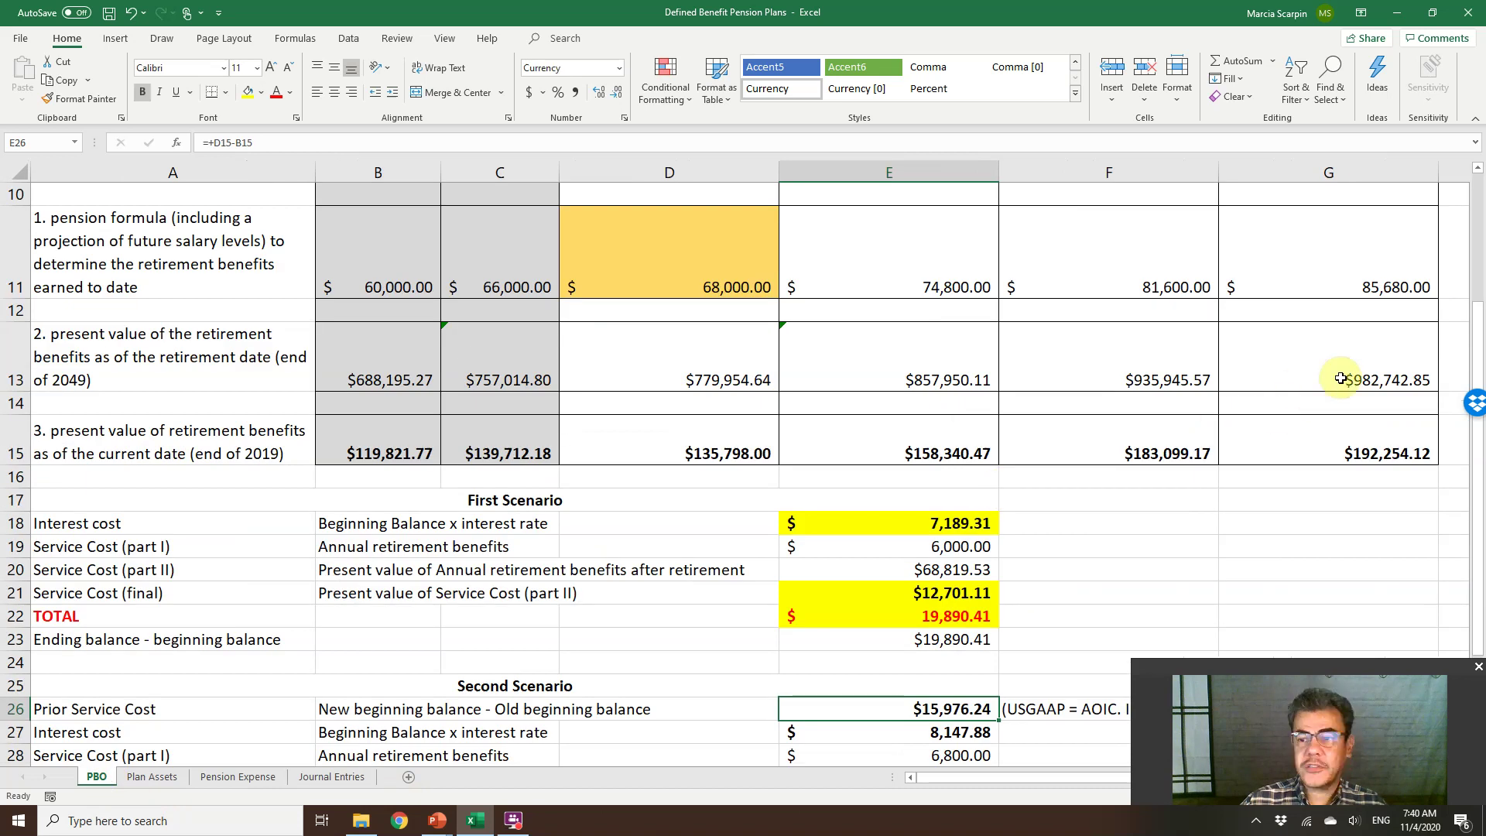
Review the PBO sheet's scenarios and check the Loss on PBO formula in E39 of the third scenario
scroll(1347, 364, up, 3)
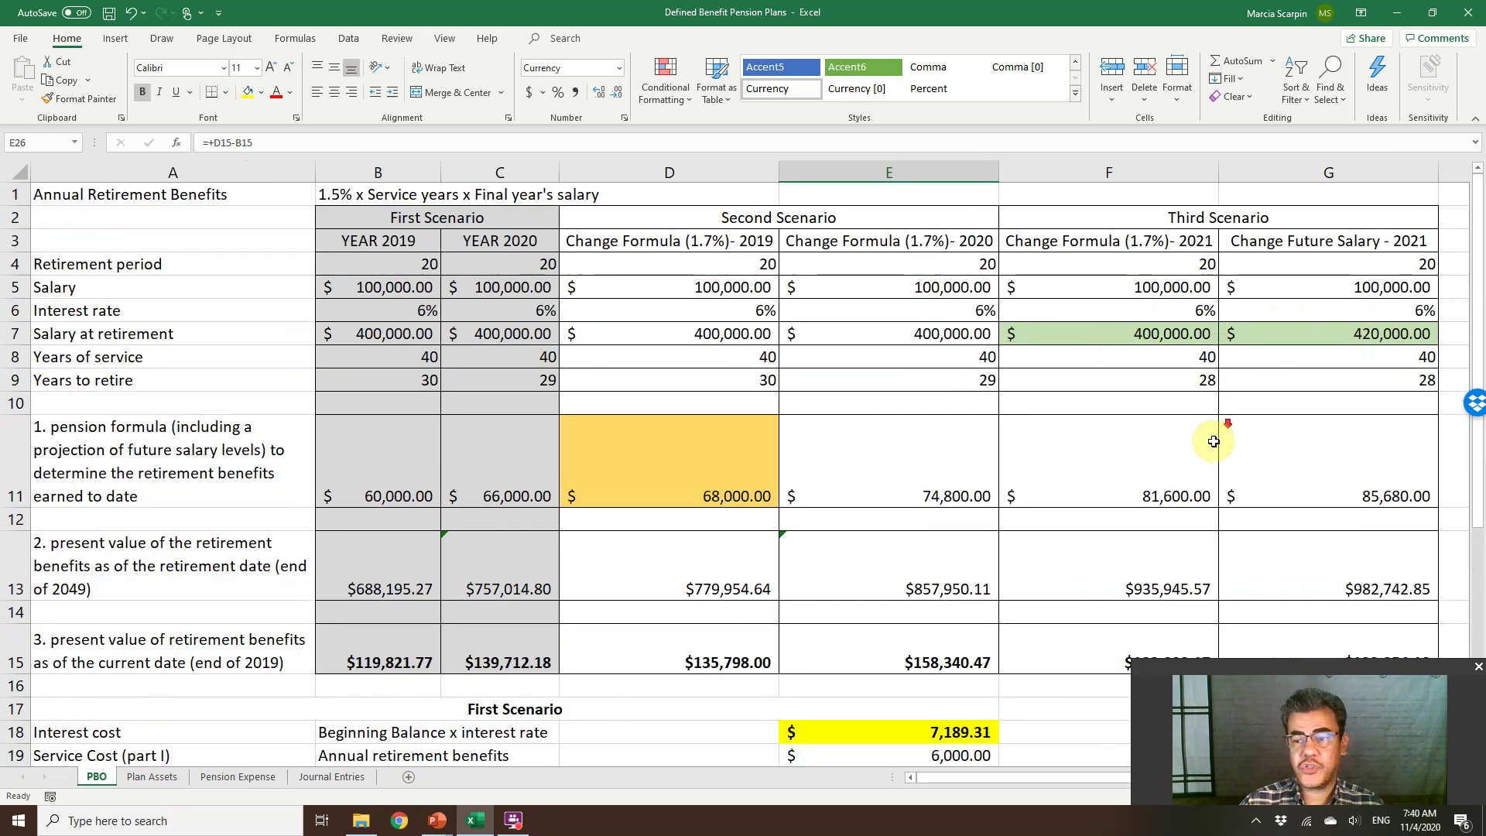
scroll(1133, 508, down, 6)
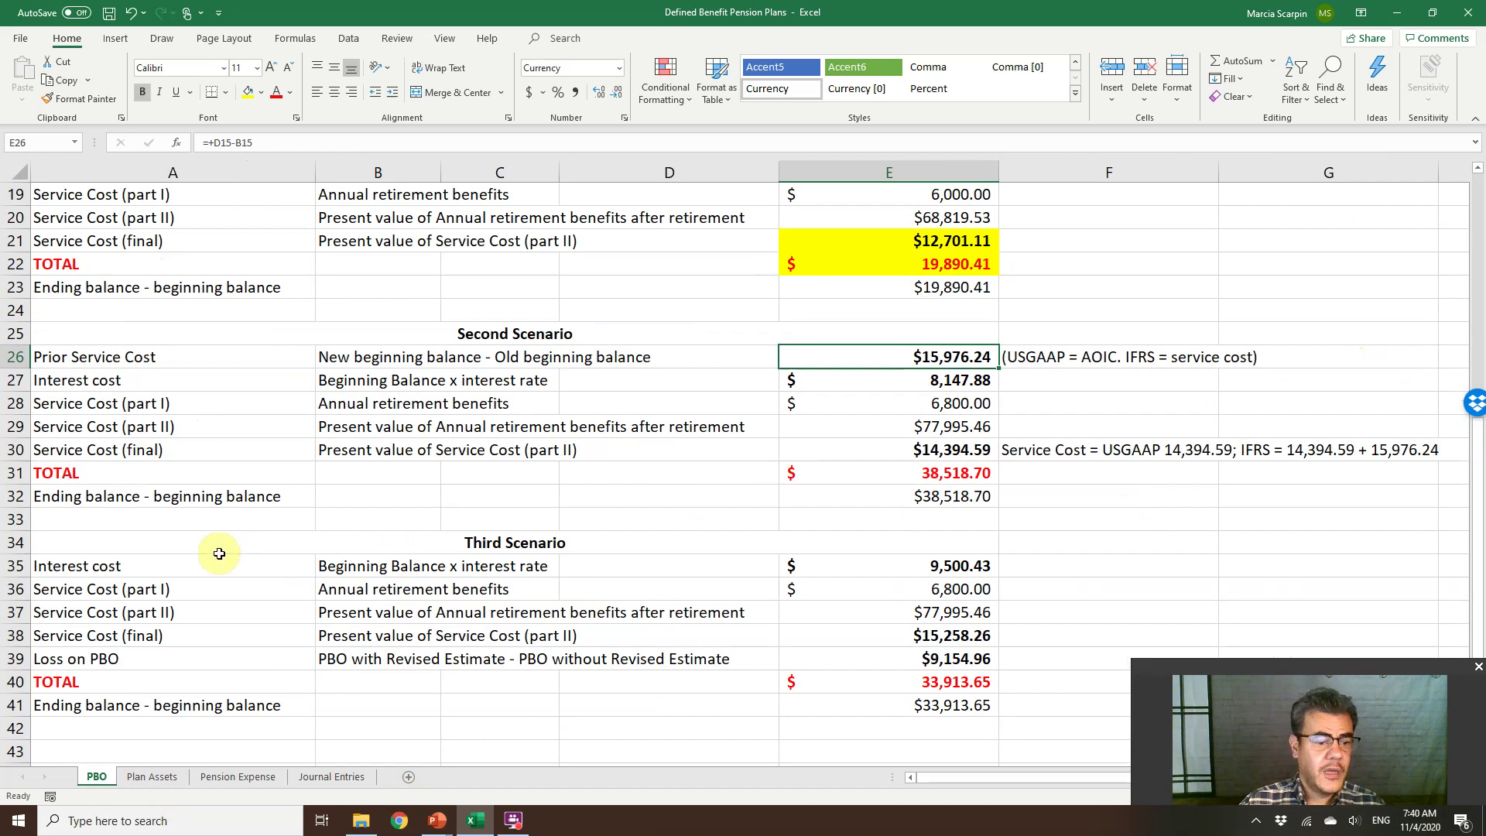
click(933, 658)
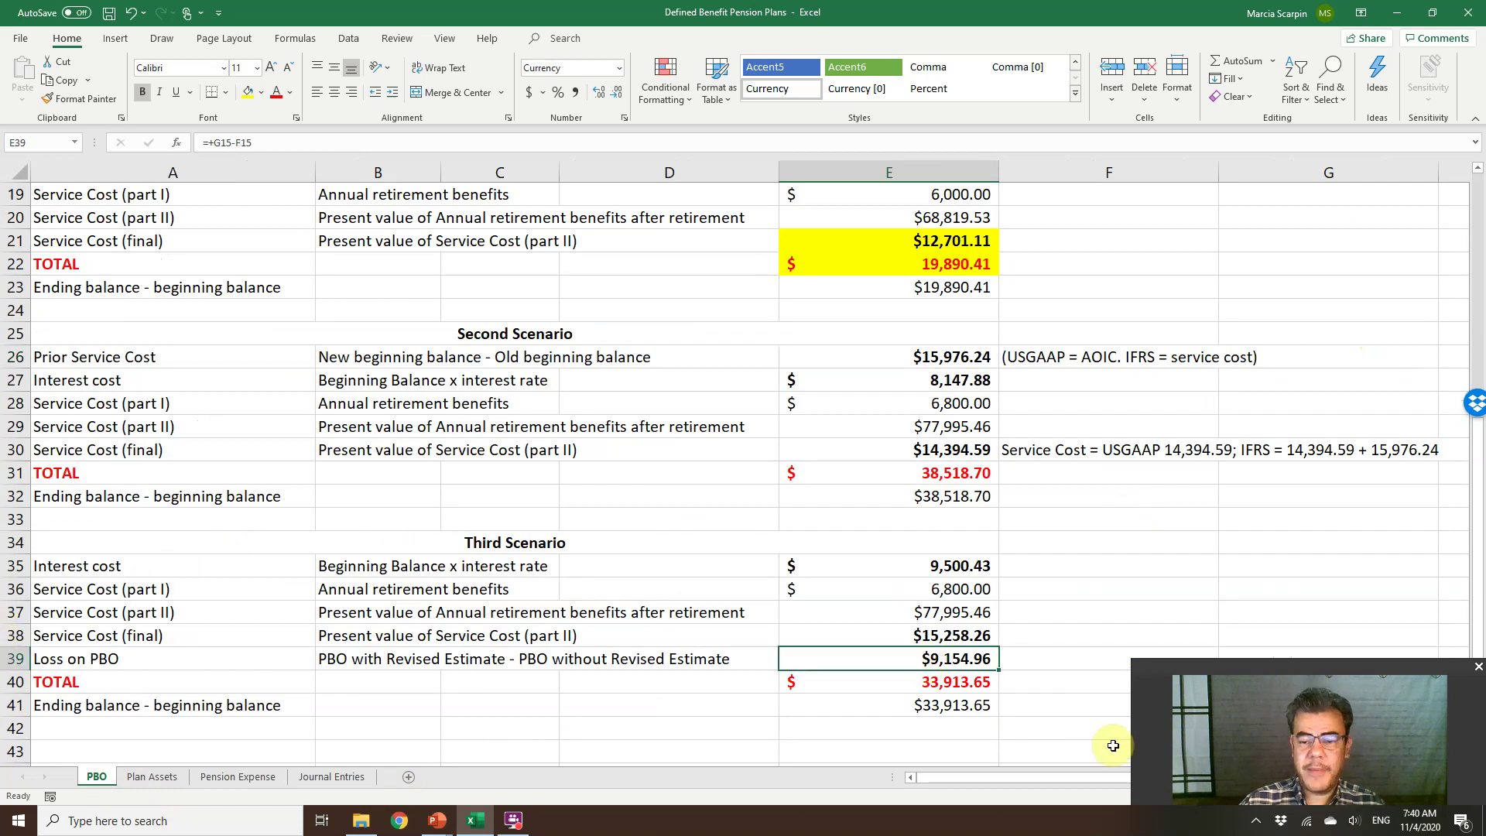
Record the PBO loss on the Journal Entries sheet by linking the Net loss debit in H21 to H5 and the PBO credit in I22 to H21
click(334, 776)
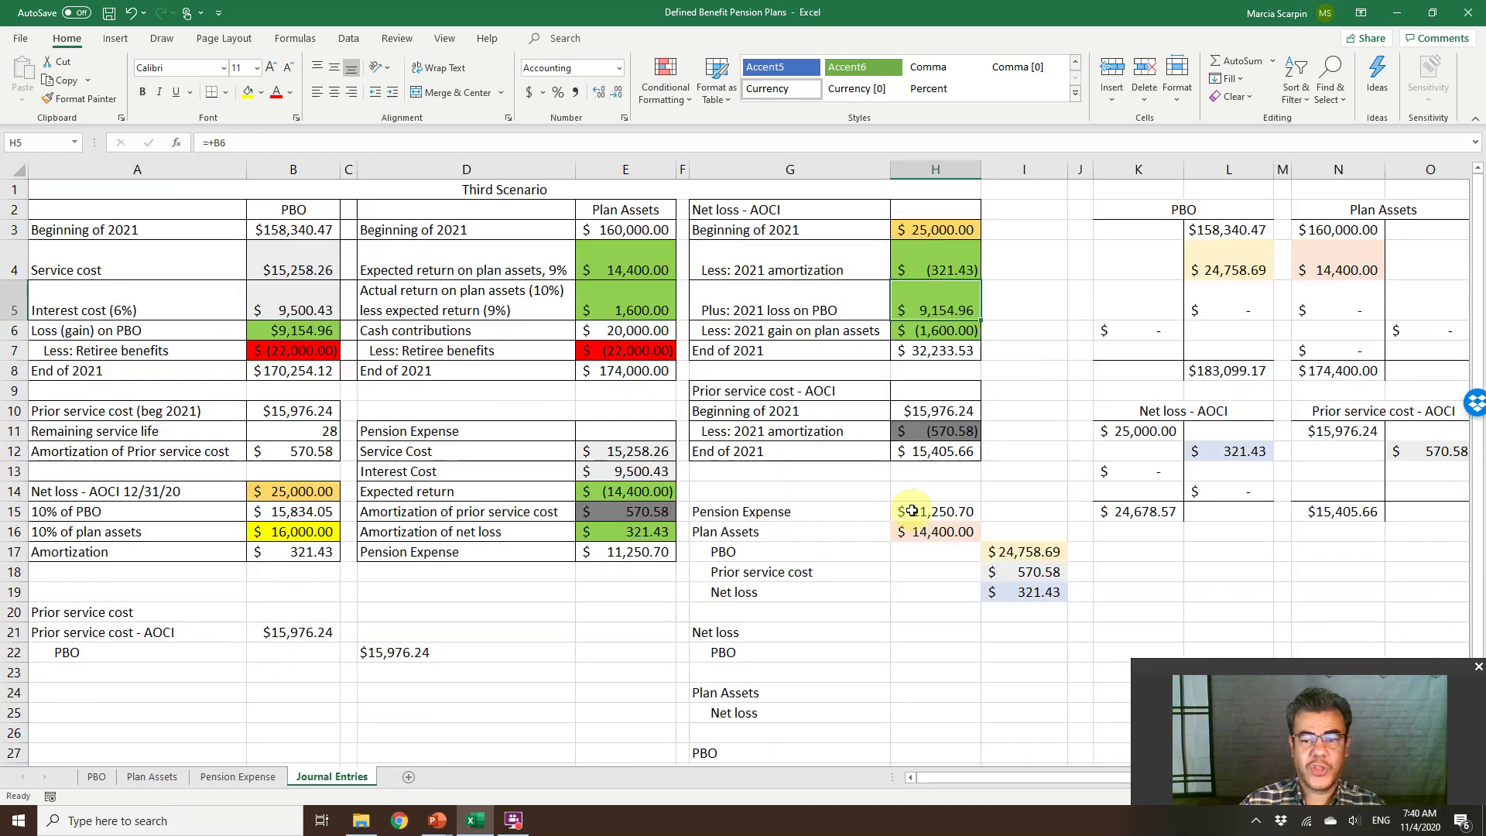
click(962, 631)
text(+)
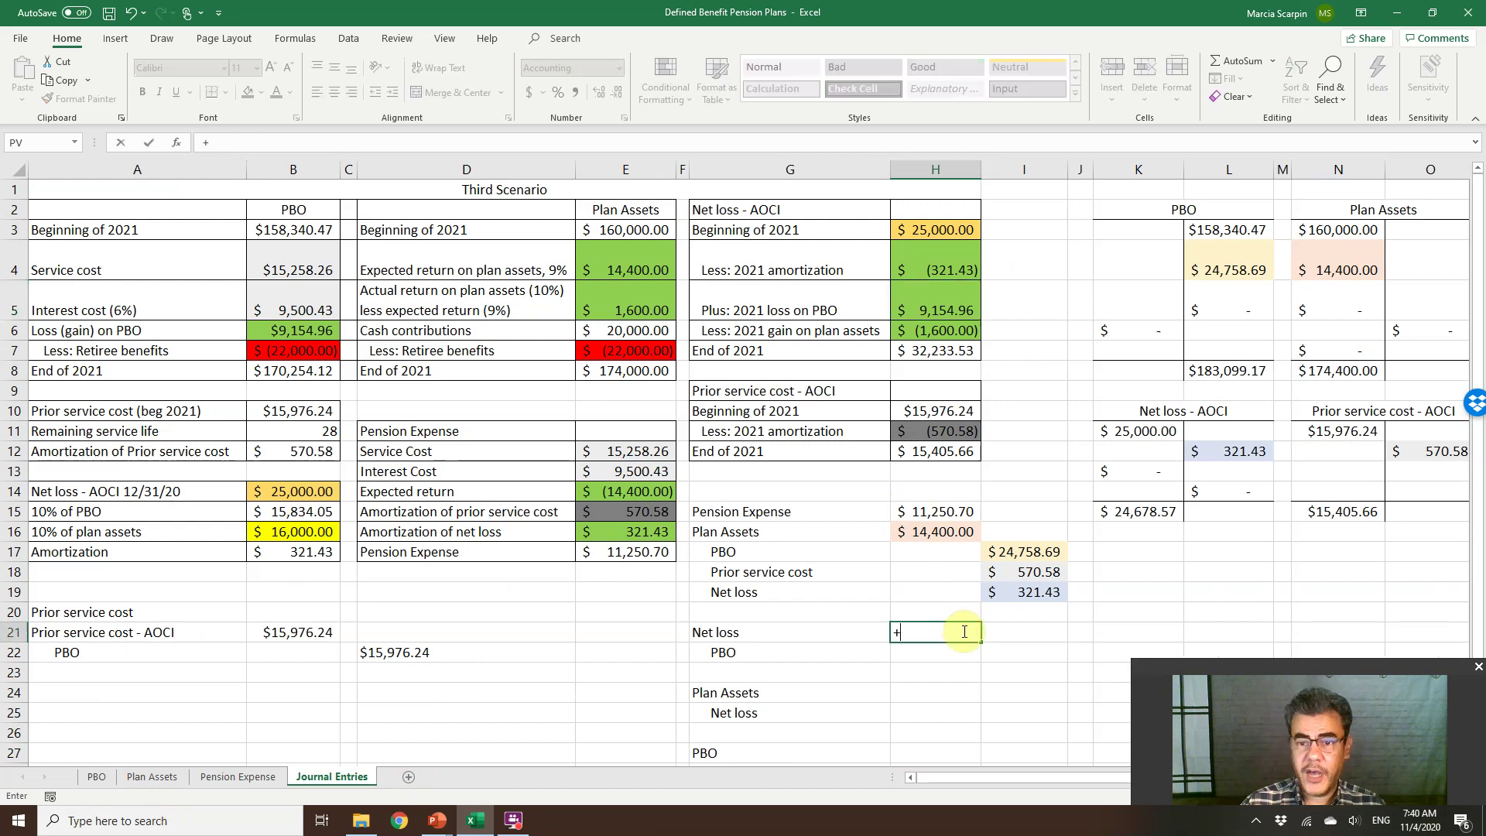
click(938, 308)
key(Return)
key(Right)
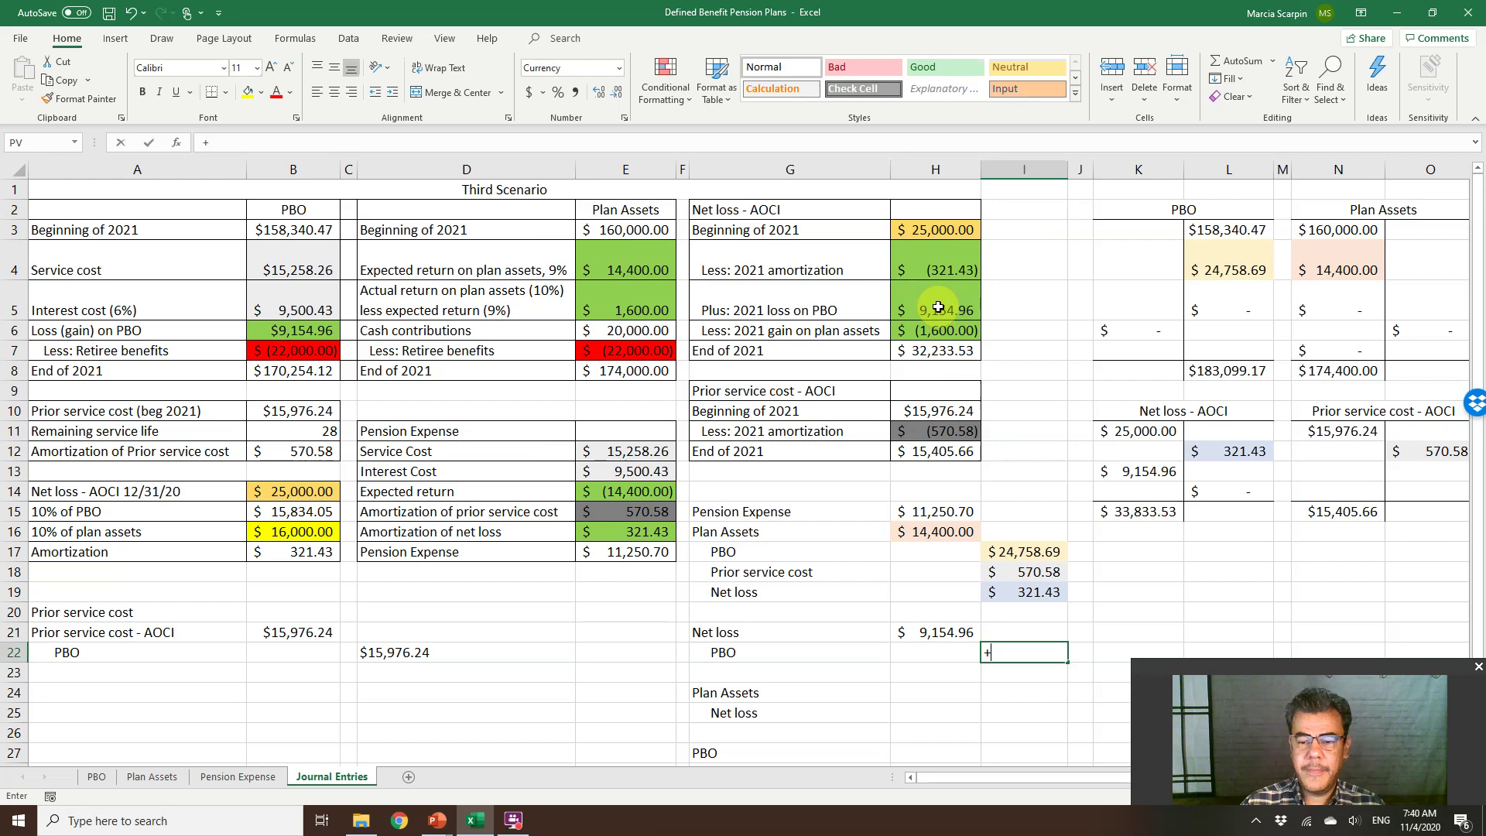
text(+)
key(Up)
key(Left)
key(Return)
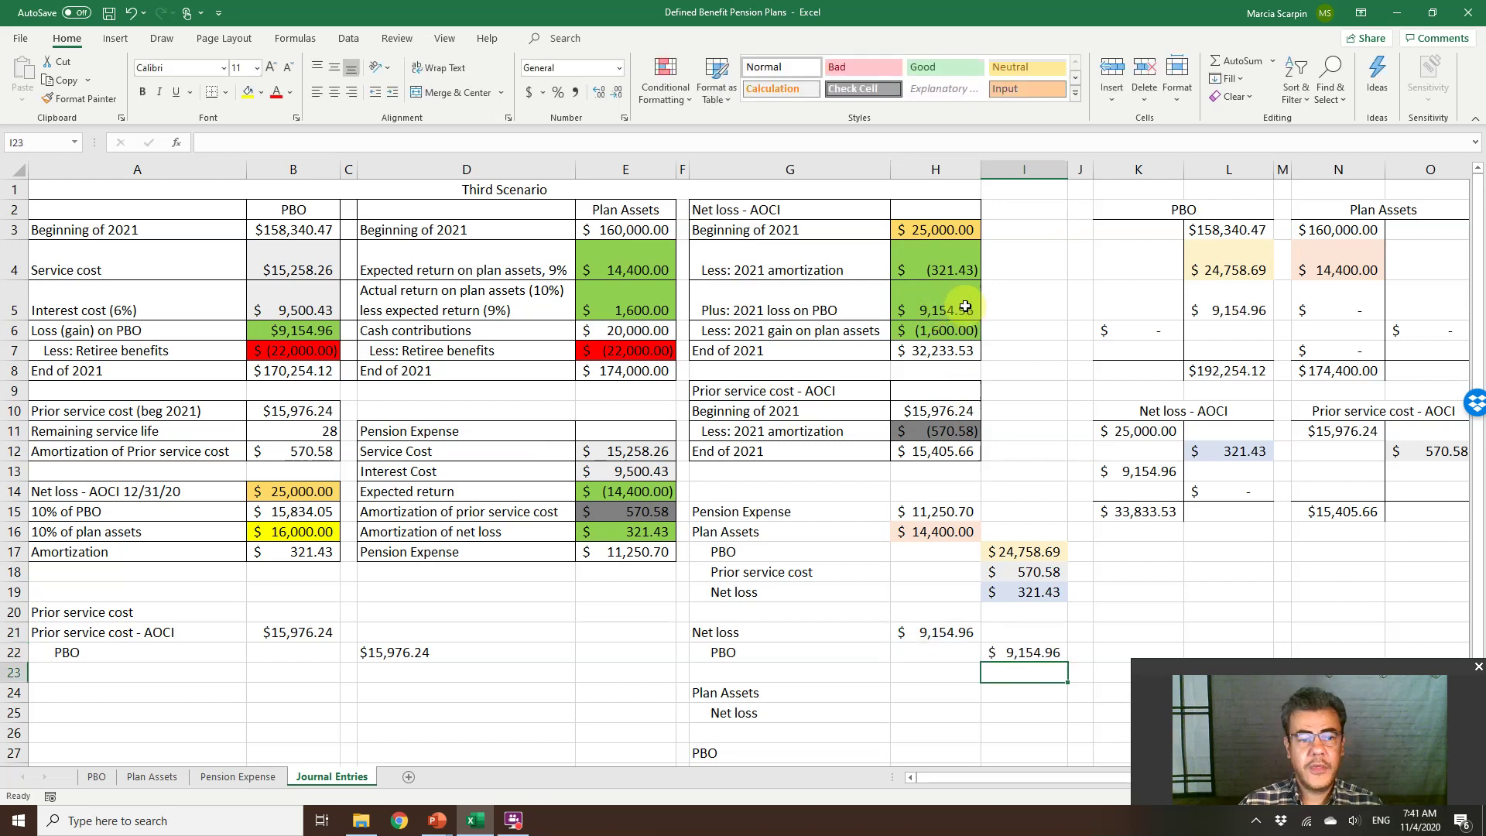
Compare the PBO T-account ending balance in L8 with the End of 2021 PBO balance in B8
click(1232, 371)
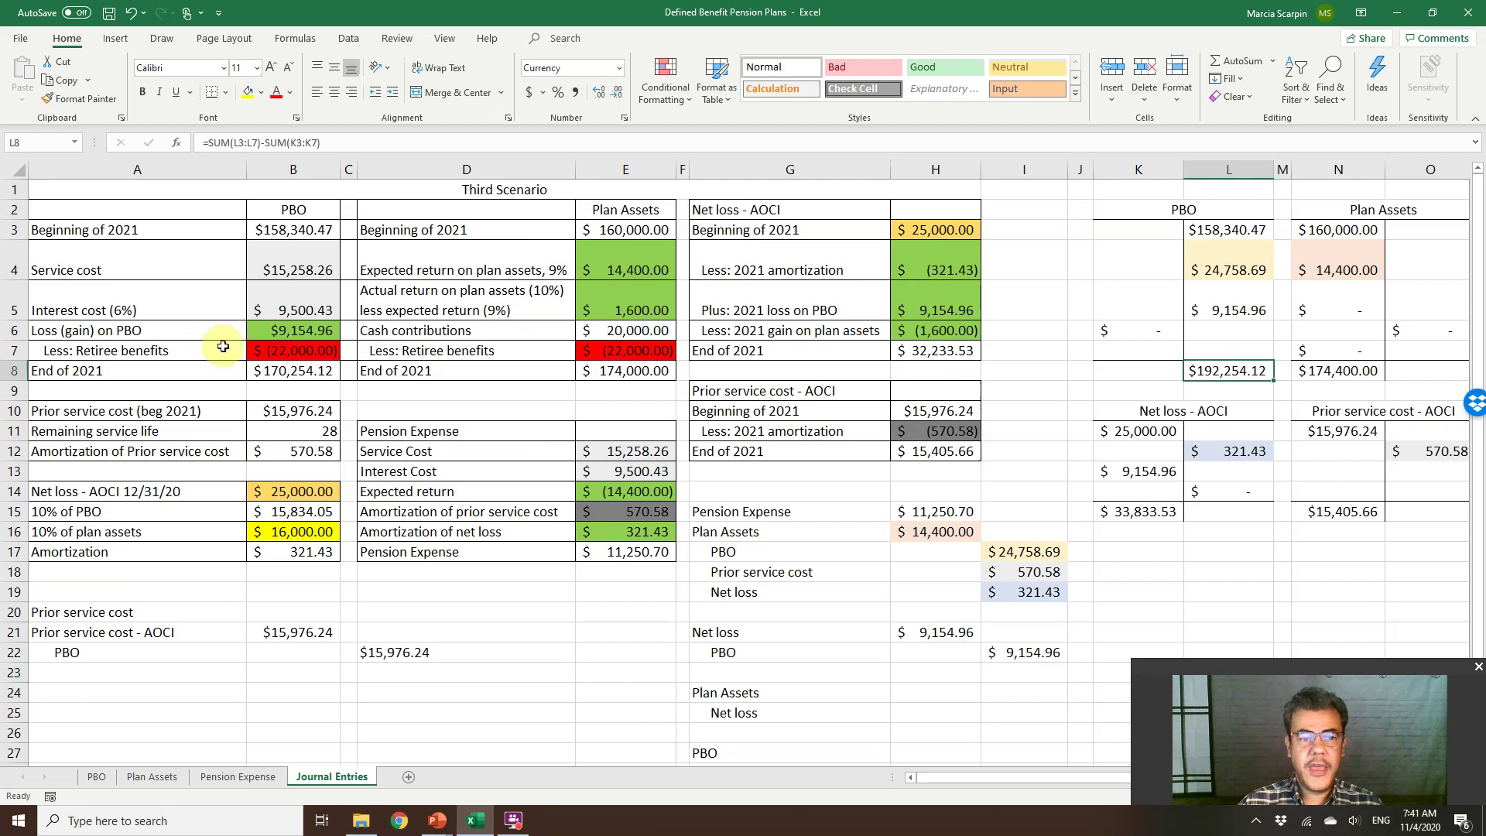
click(295, 369)
key(alt+equal)
click(1230, 531)
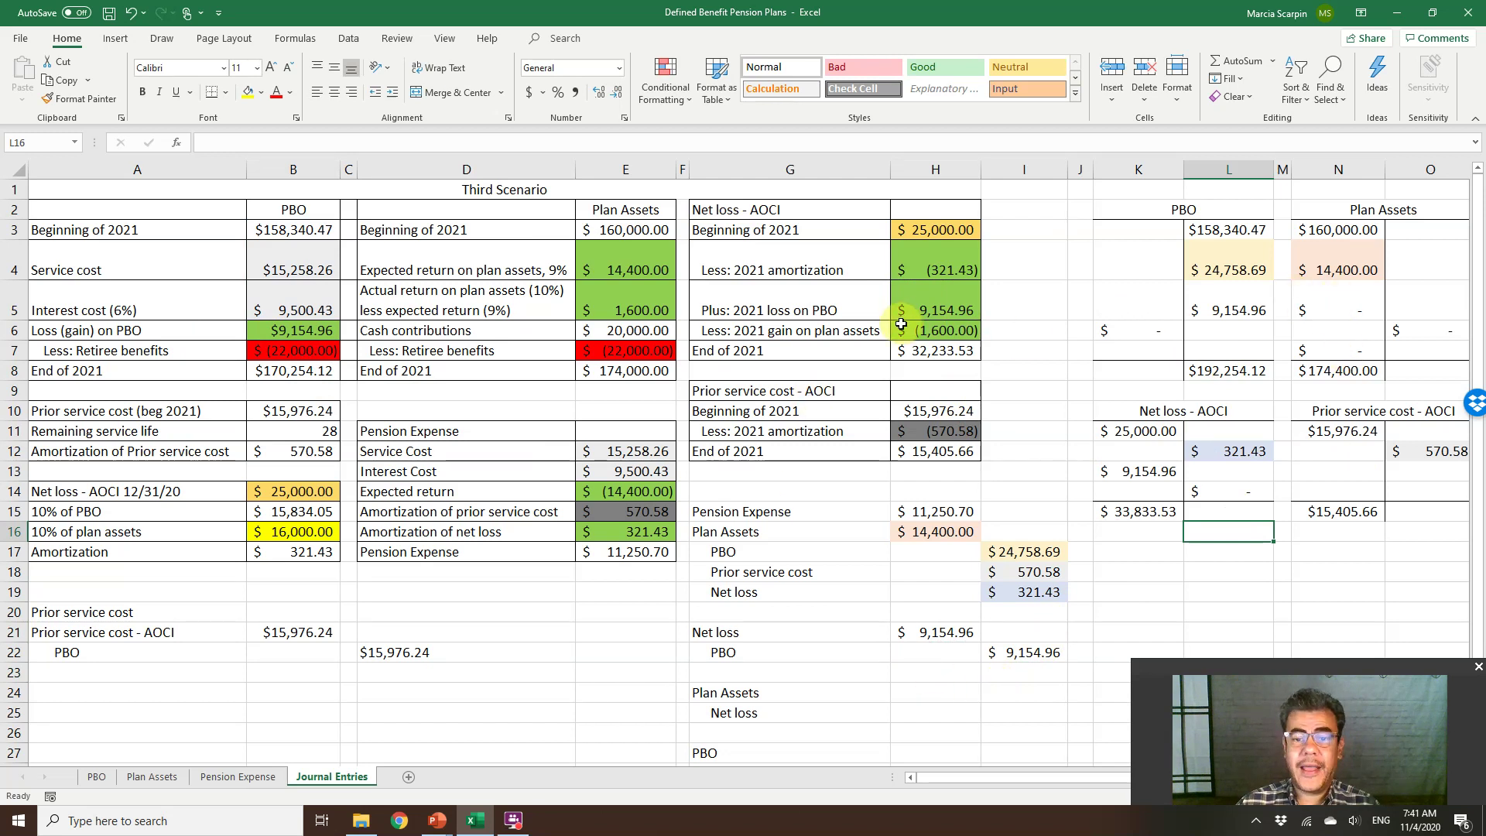
Record the gain on plan assets by linking the Plan Assets debit in H24 to E5 and the Net loss credit in I25 to H24
click(604, 298)
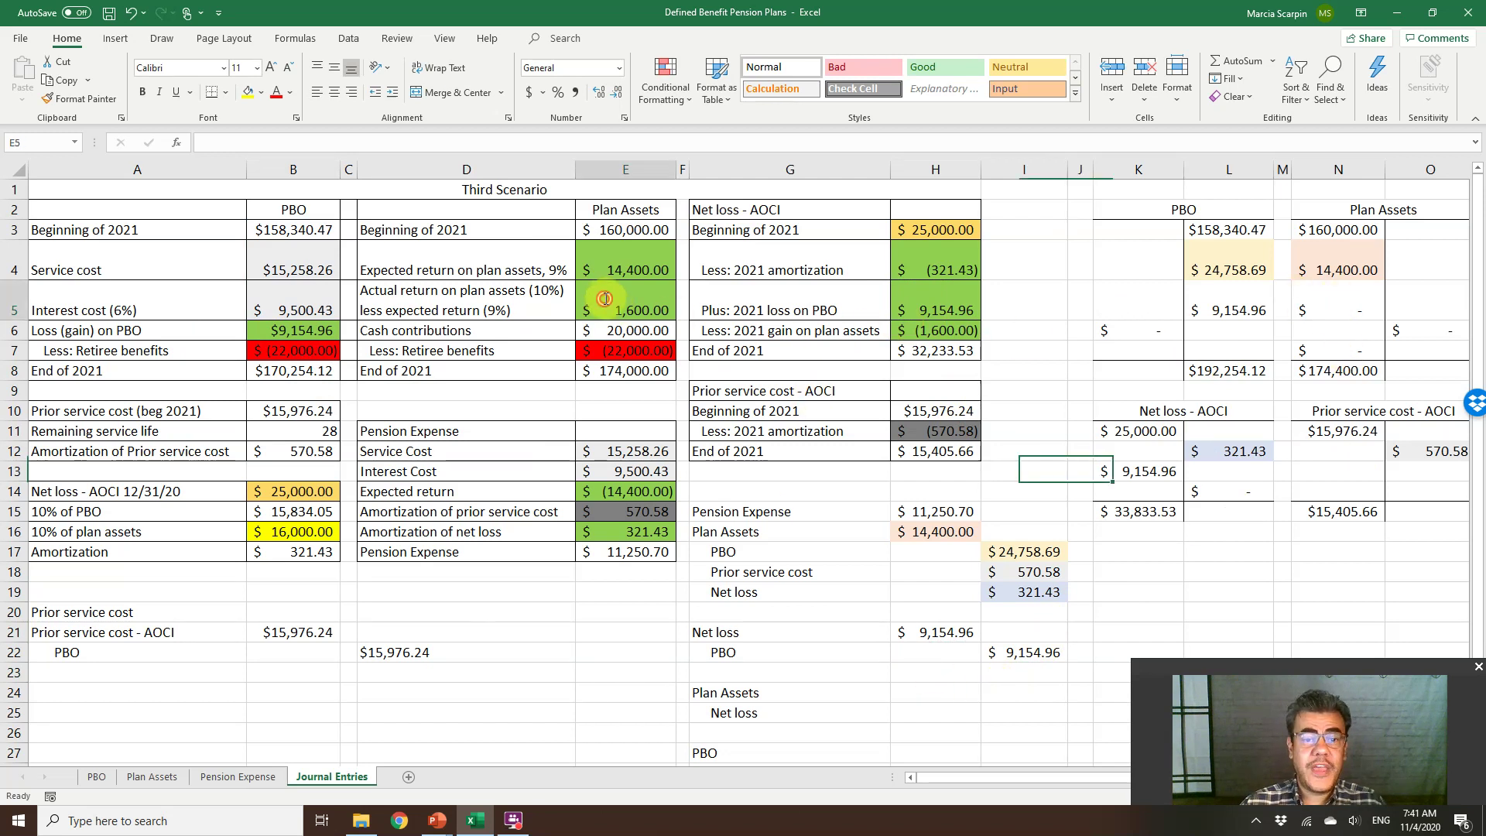
click(682, 308)
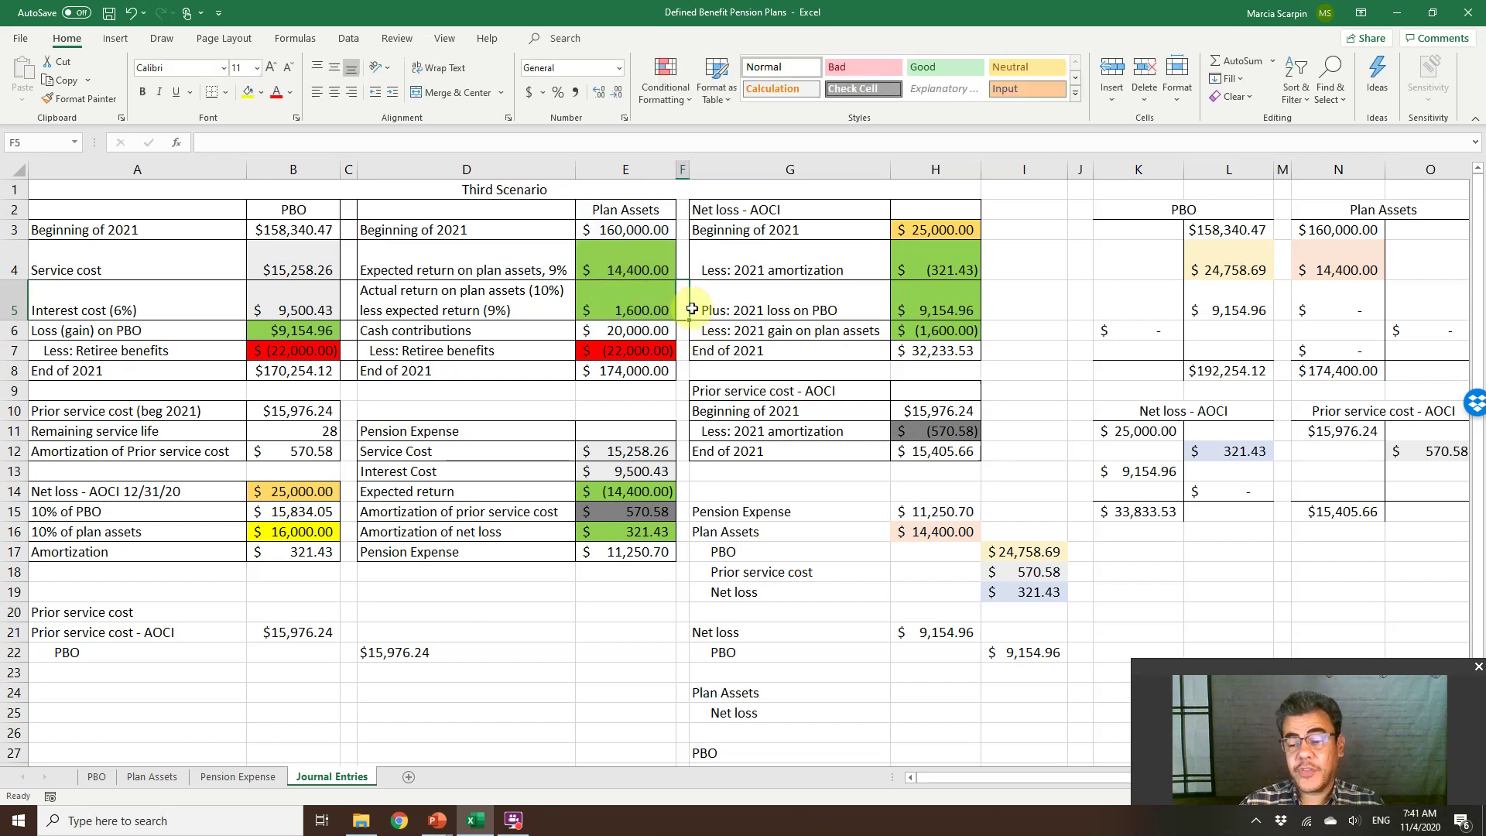
click(935, 693)
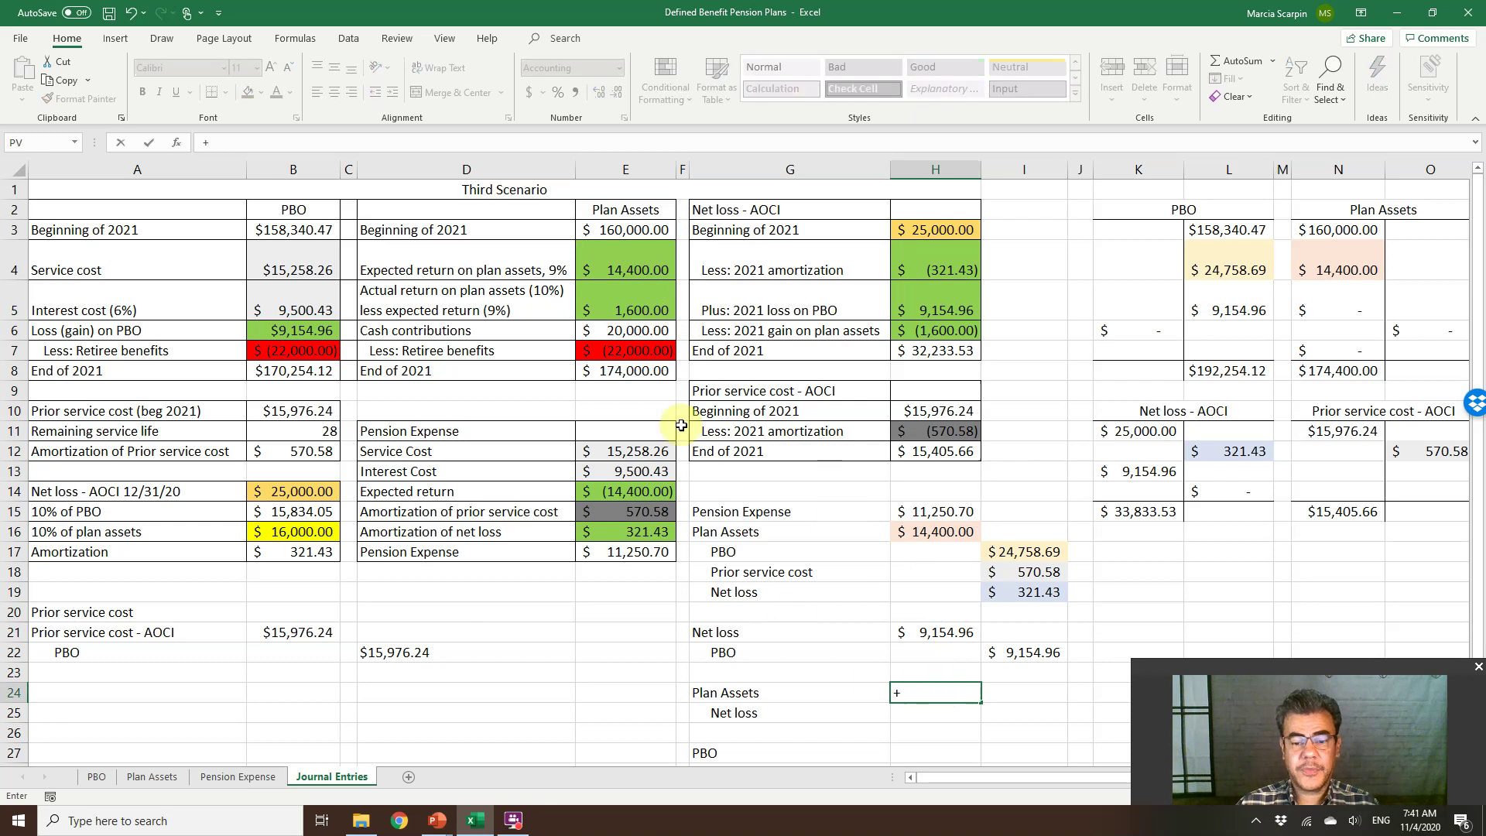
click(613, 313)
key(Return)
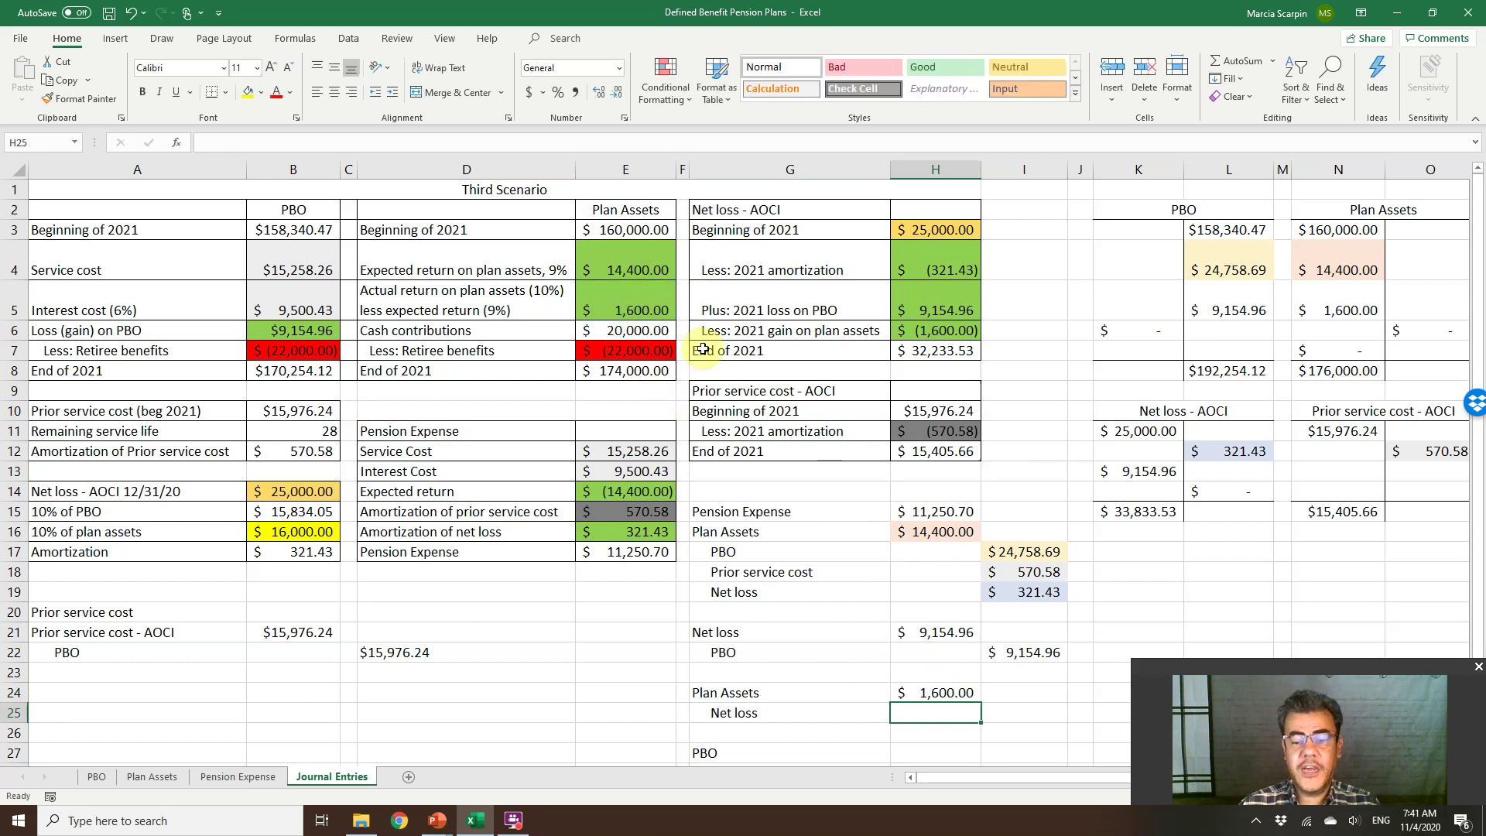
key(Right)
text(+)
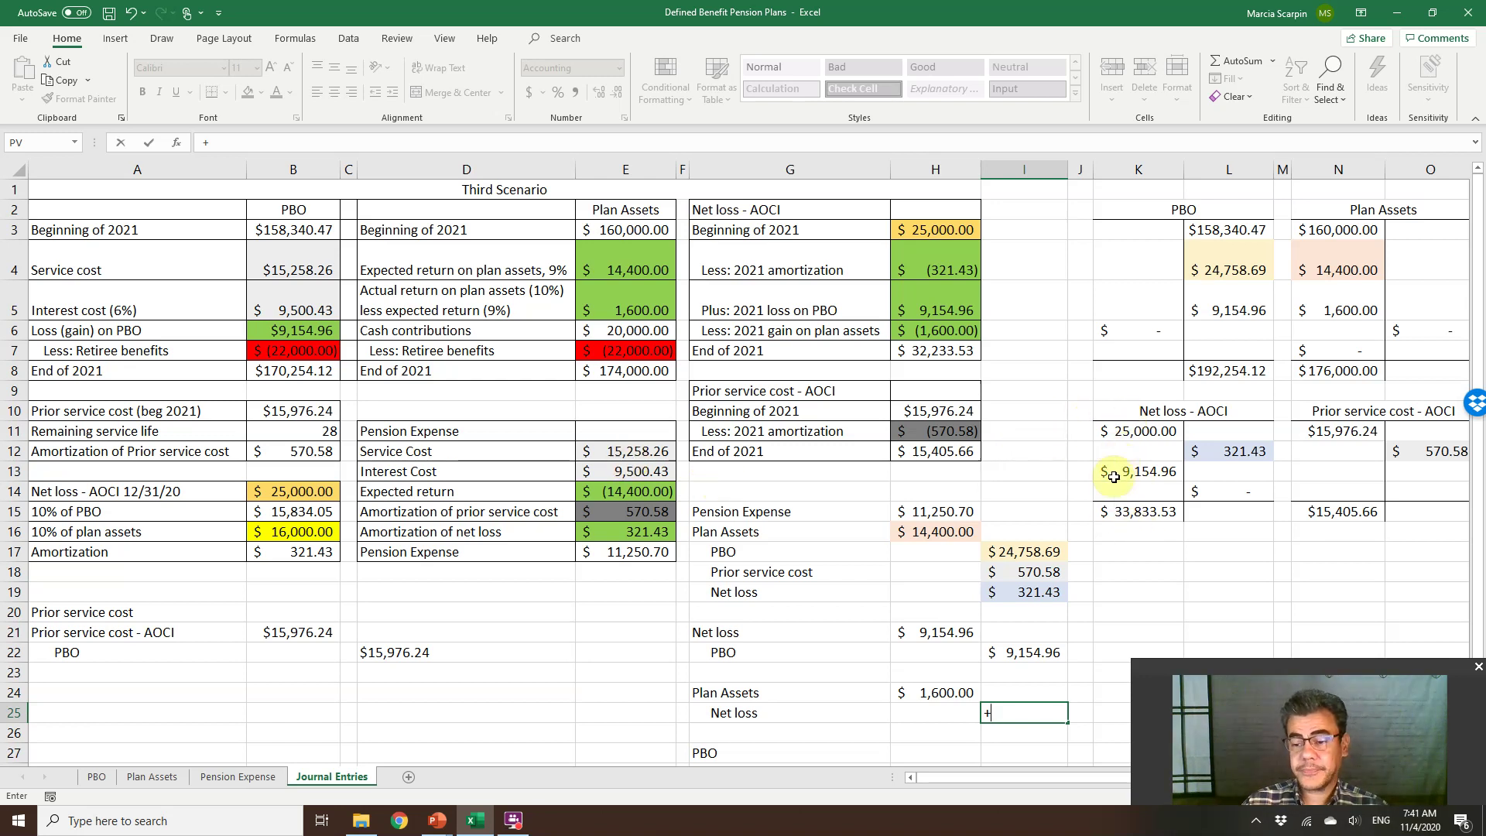
click(919, 689)
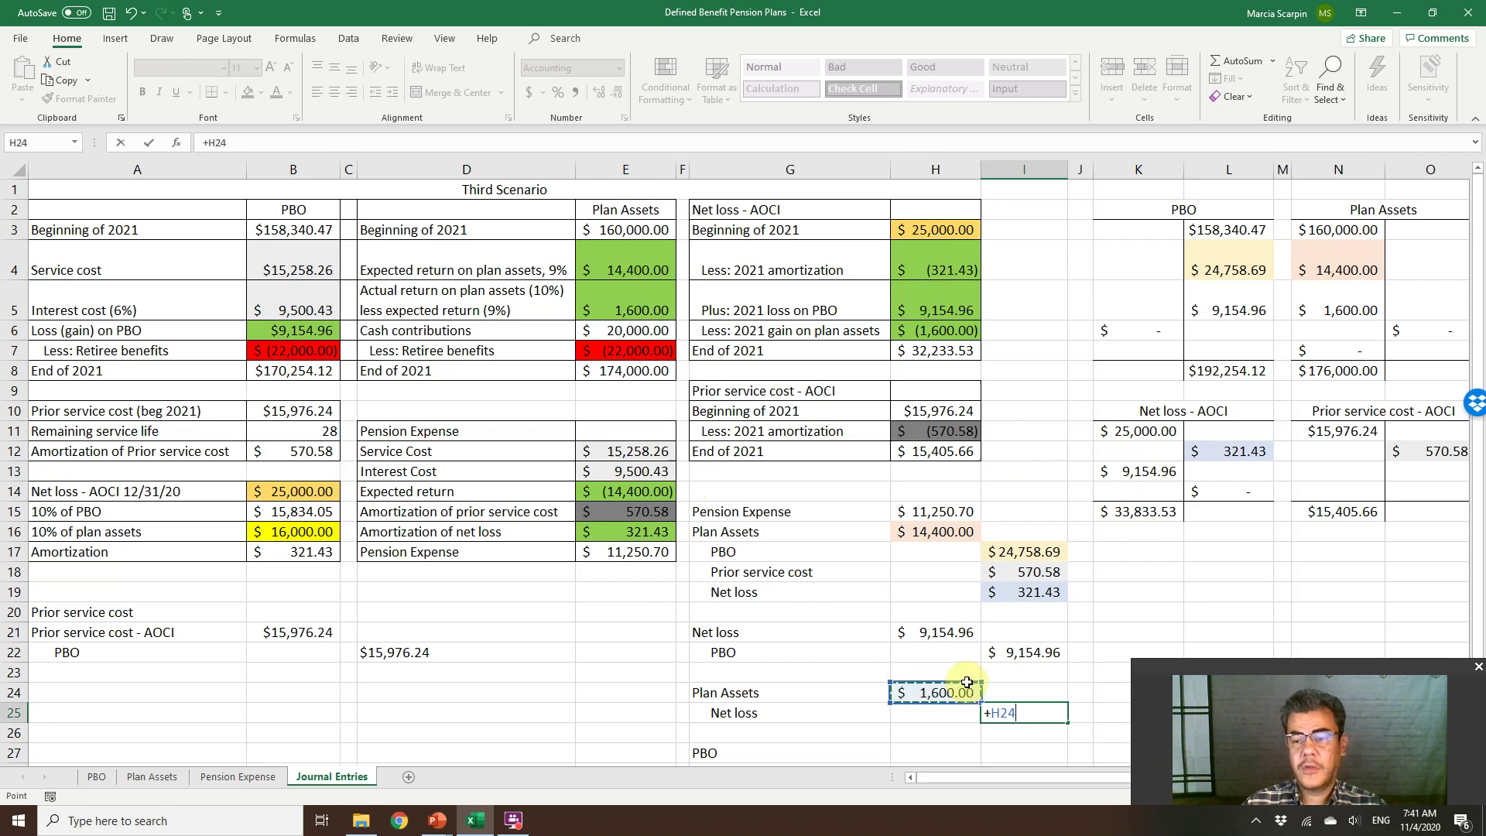
key(Return)
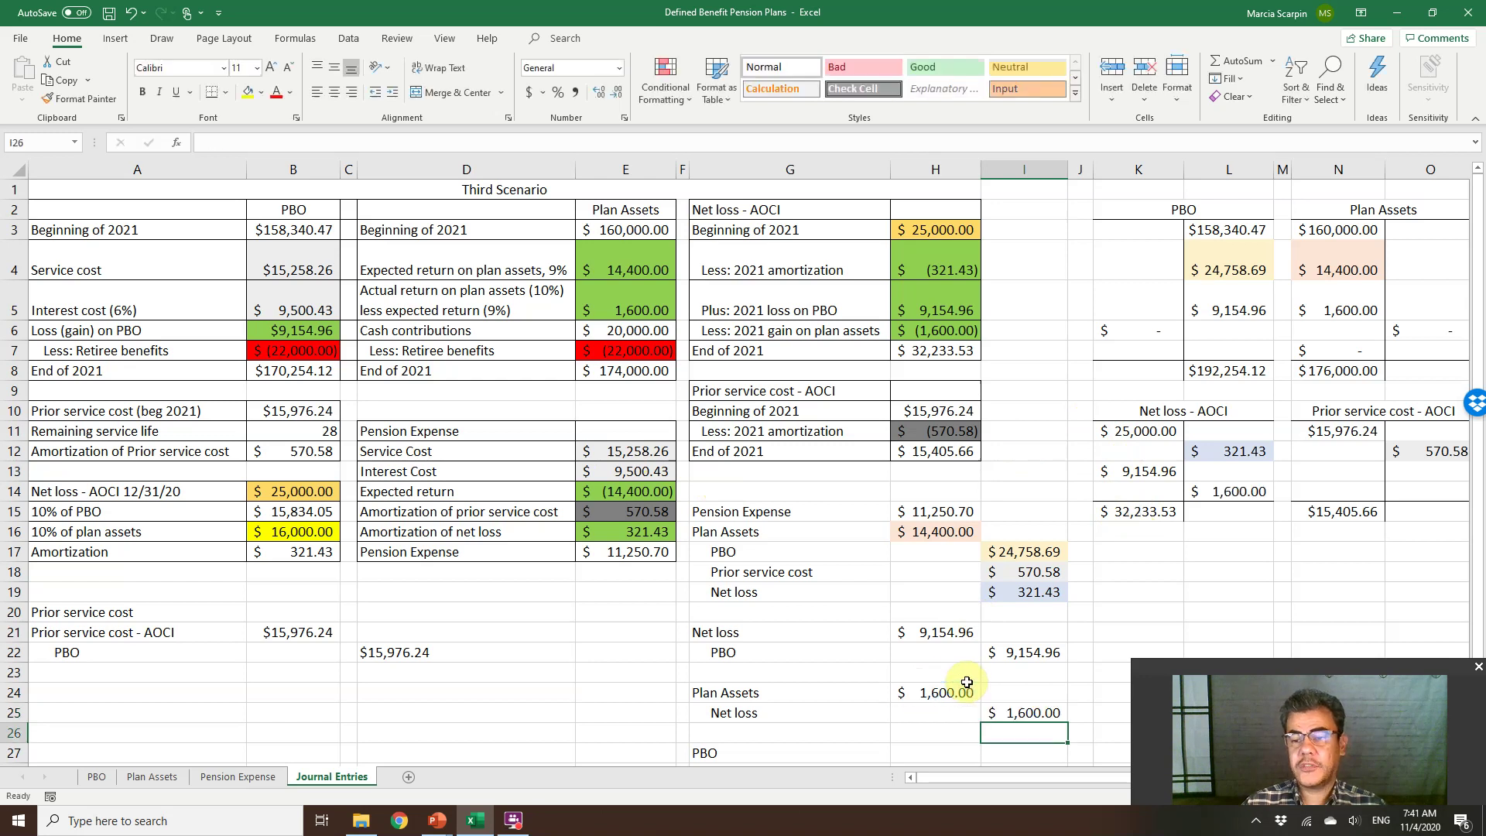
Compare the Net loss and Prior service cost T-account balances with their End of 2021 schedule figures, and check the PBO balance formula in L8
click(1165, 512)
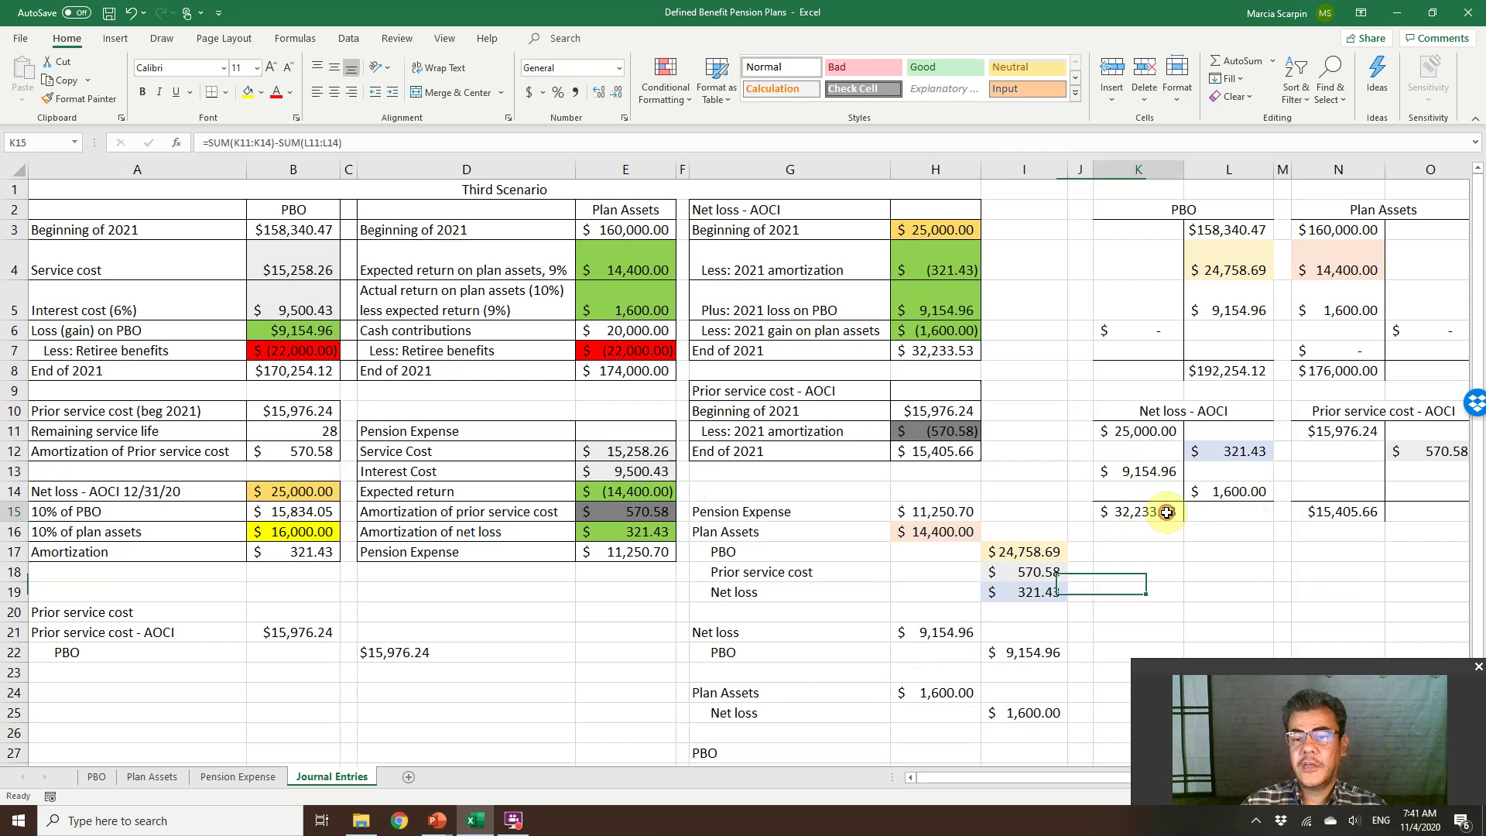
click(947, 360)
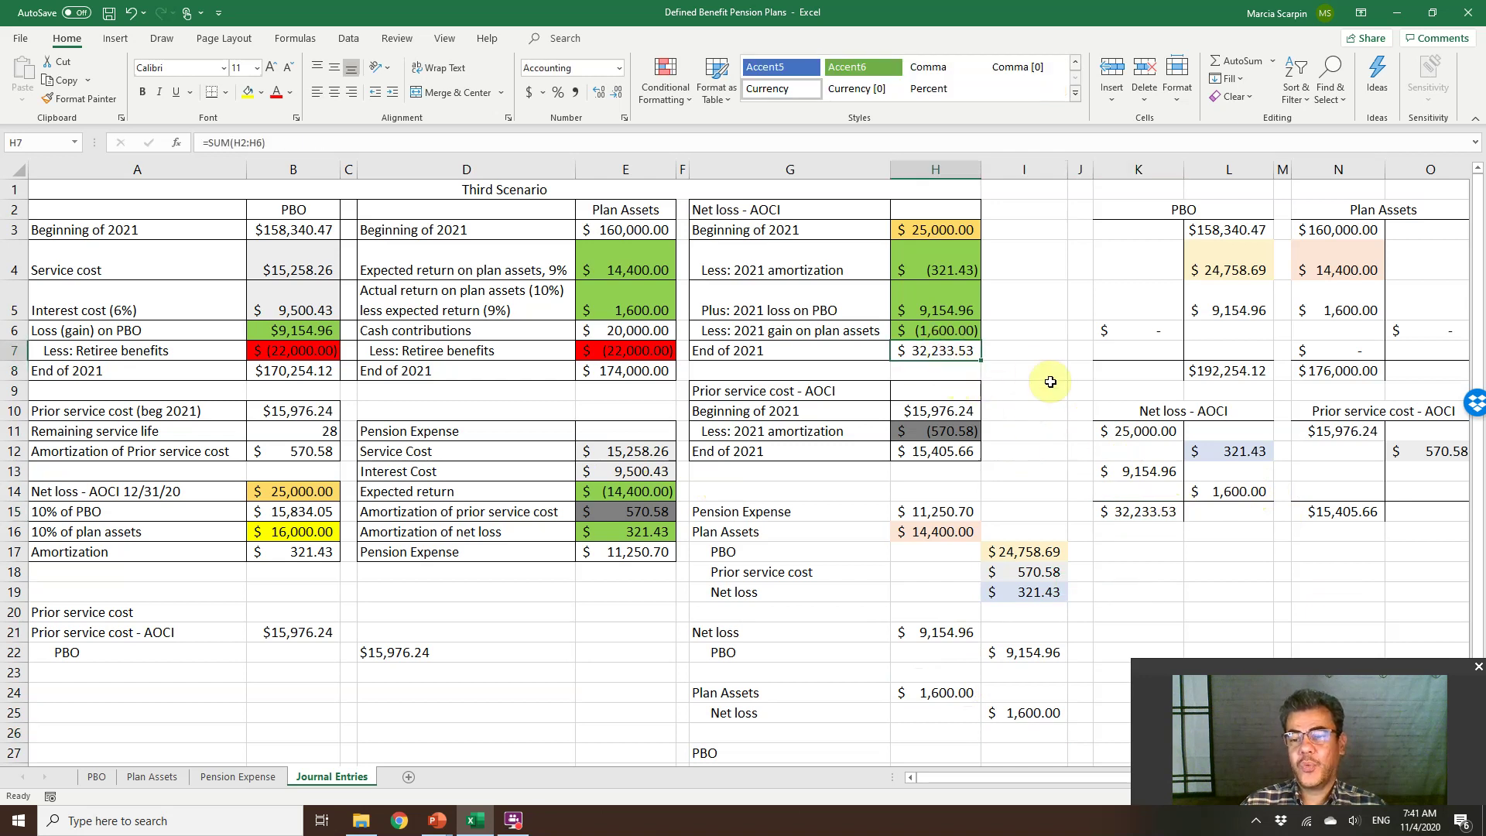
click(1148, 517)
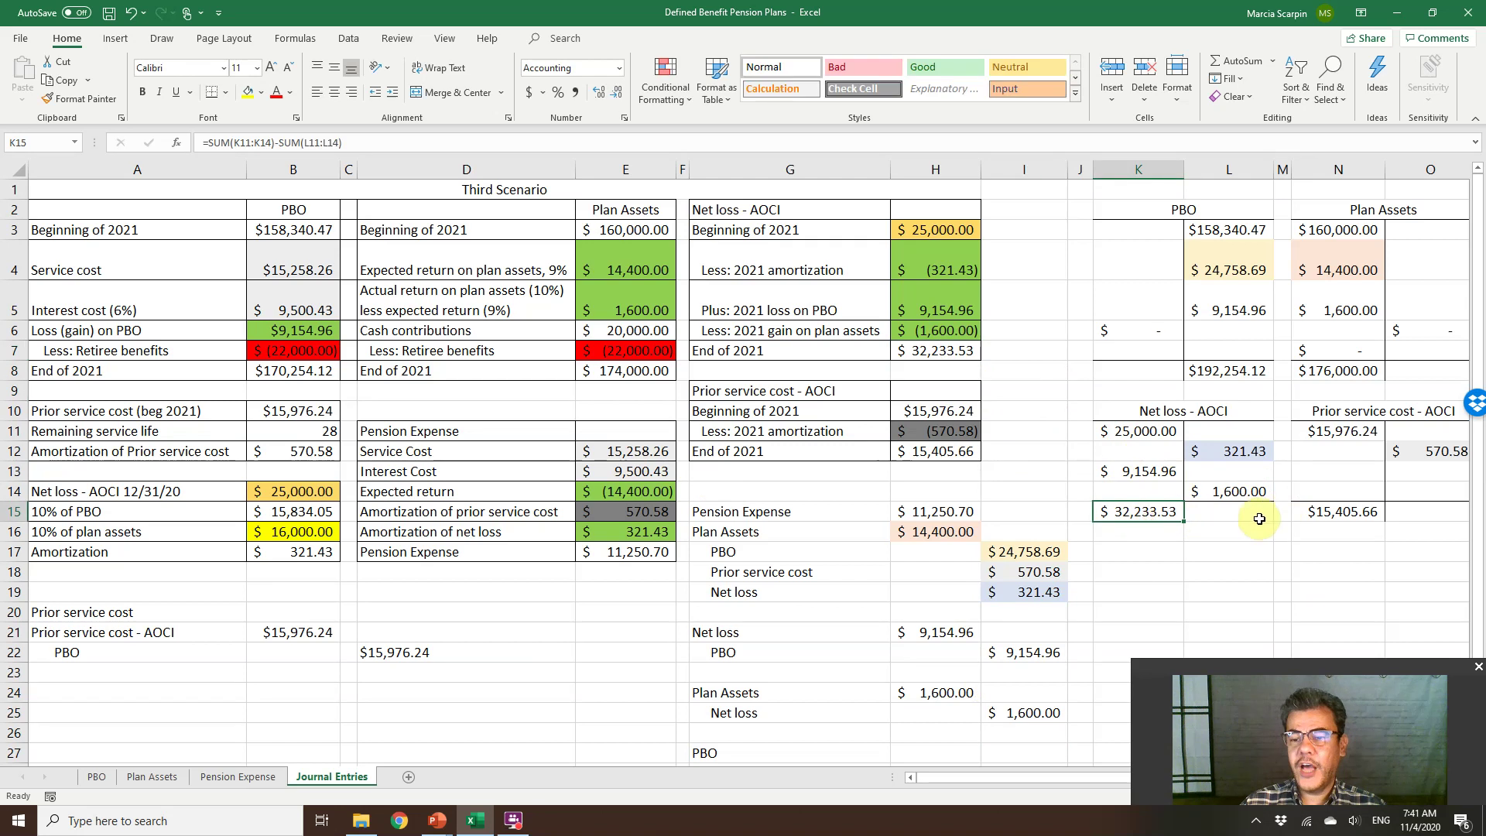
click(1336, 517)
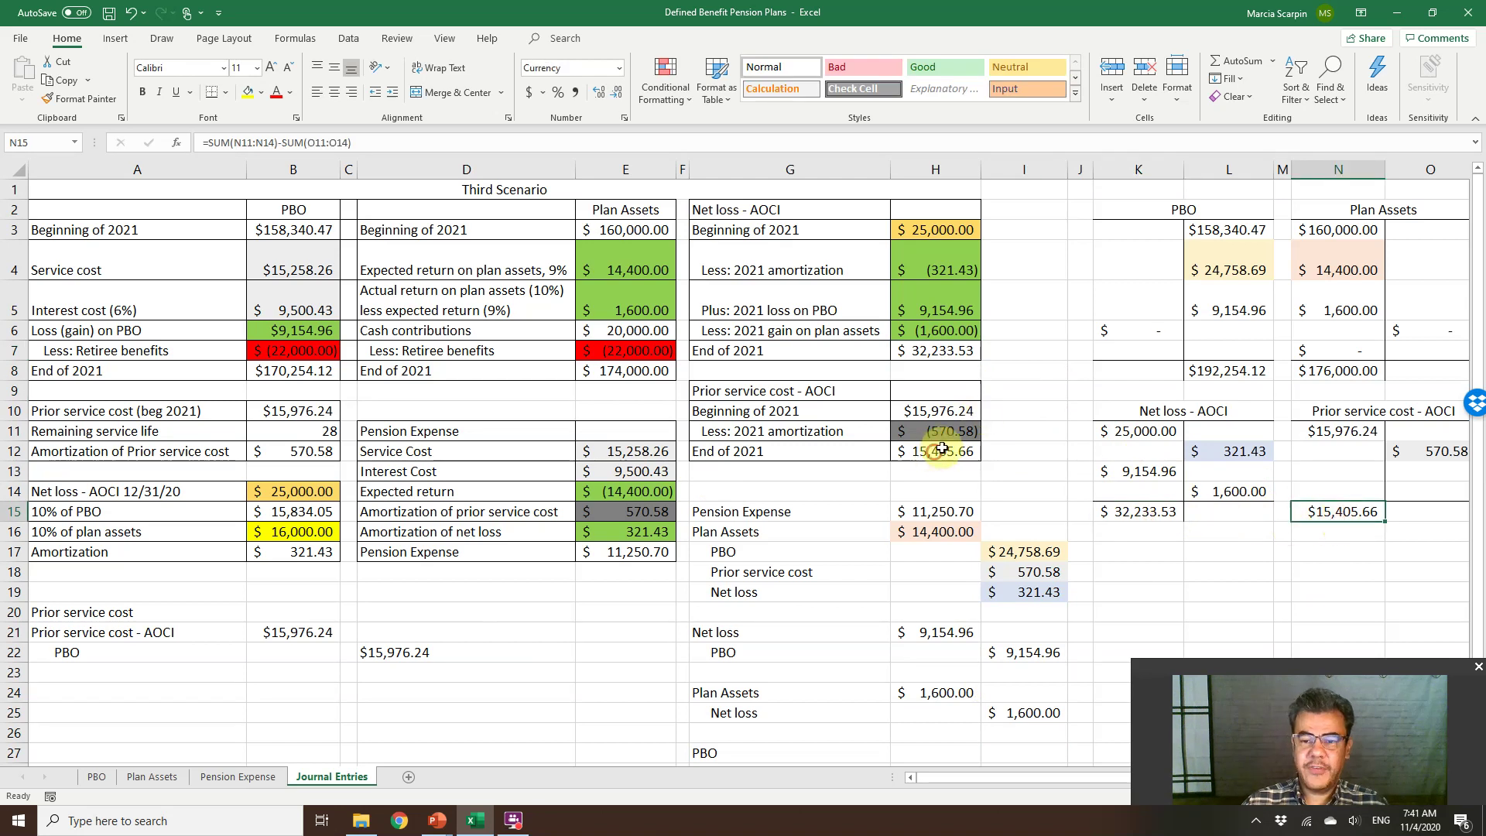
click(936, 451)
click(1215, 372)
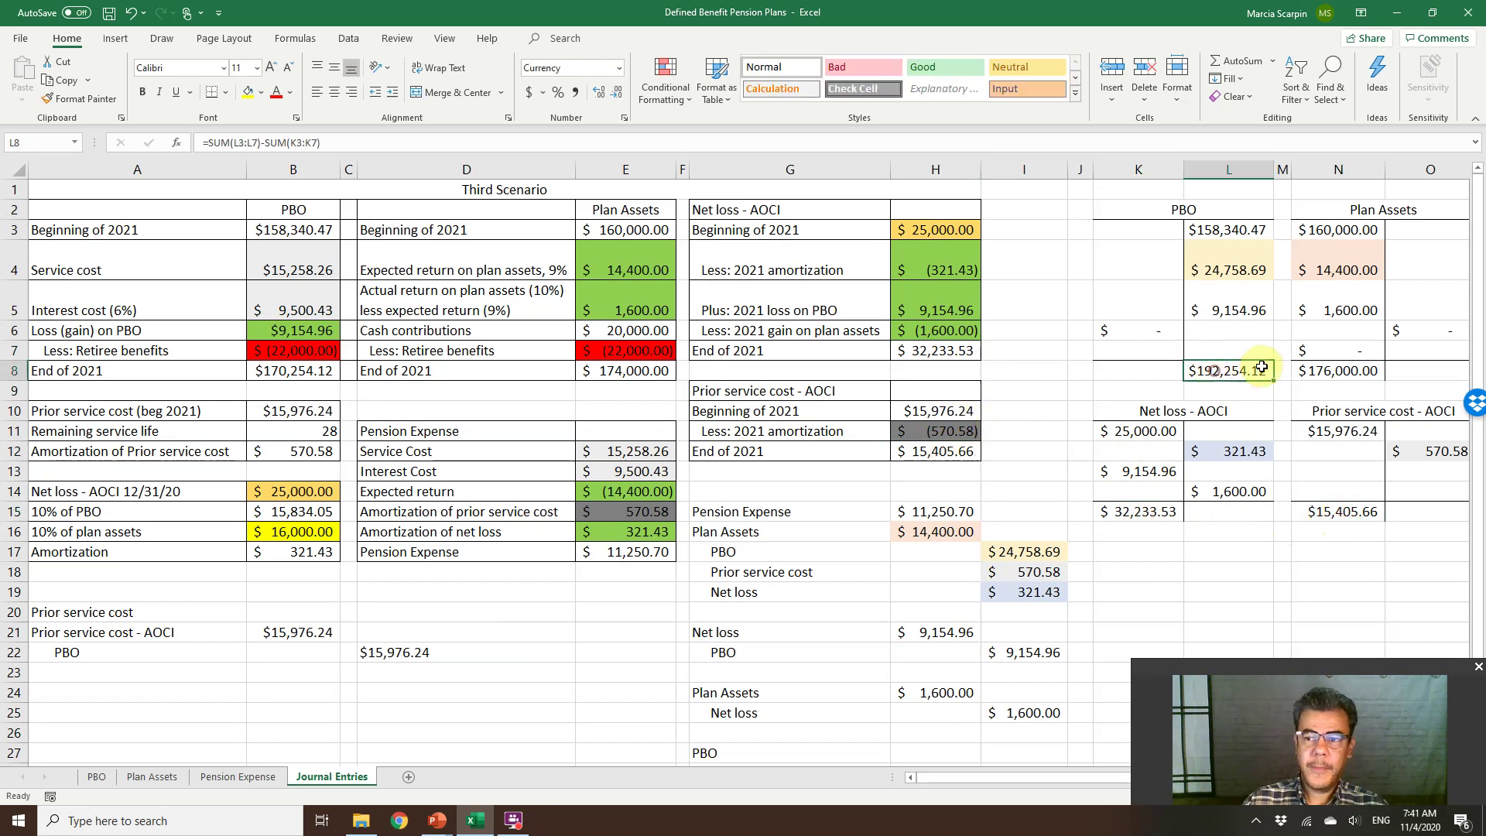
click(1316, 389)
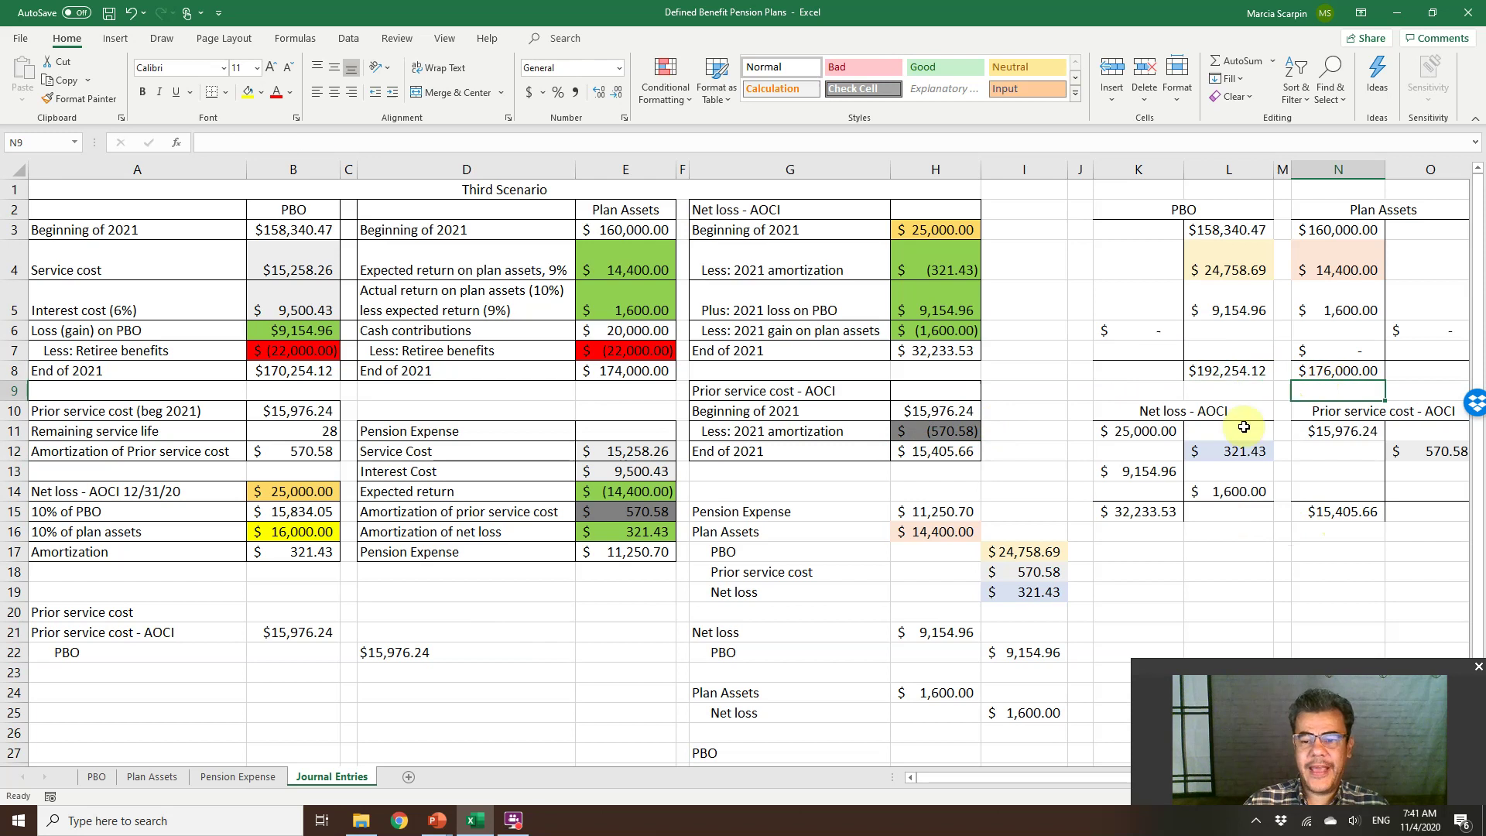
Record the retiree benefits debit to PBO in H27 as the negative of the retiree benefits amount in B7
scroll(1008, 628, down, 1)
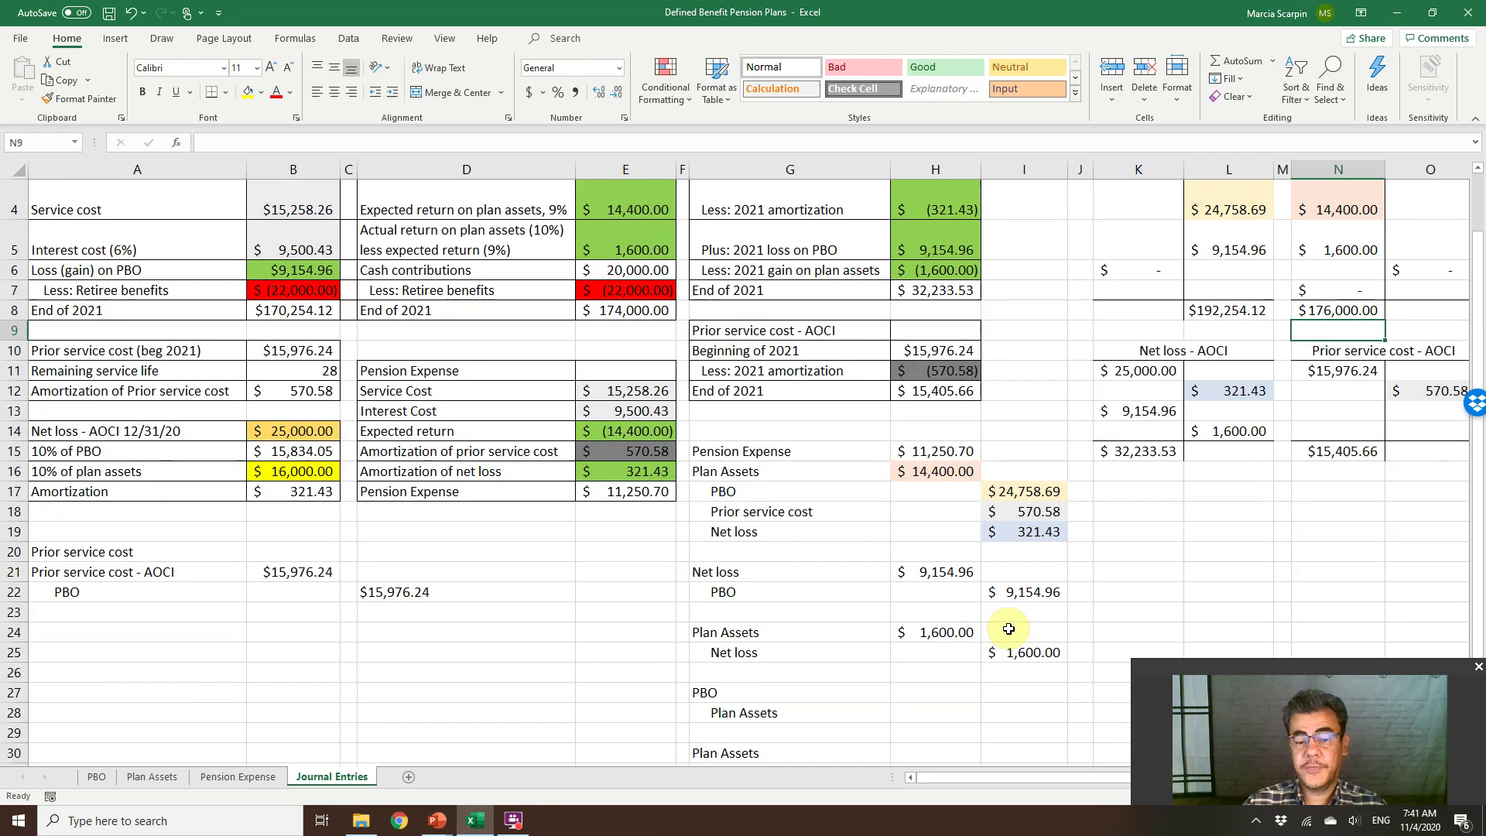
scroll(1008, 629, up, 1)
scroll(1008, 629, down, 2)
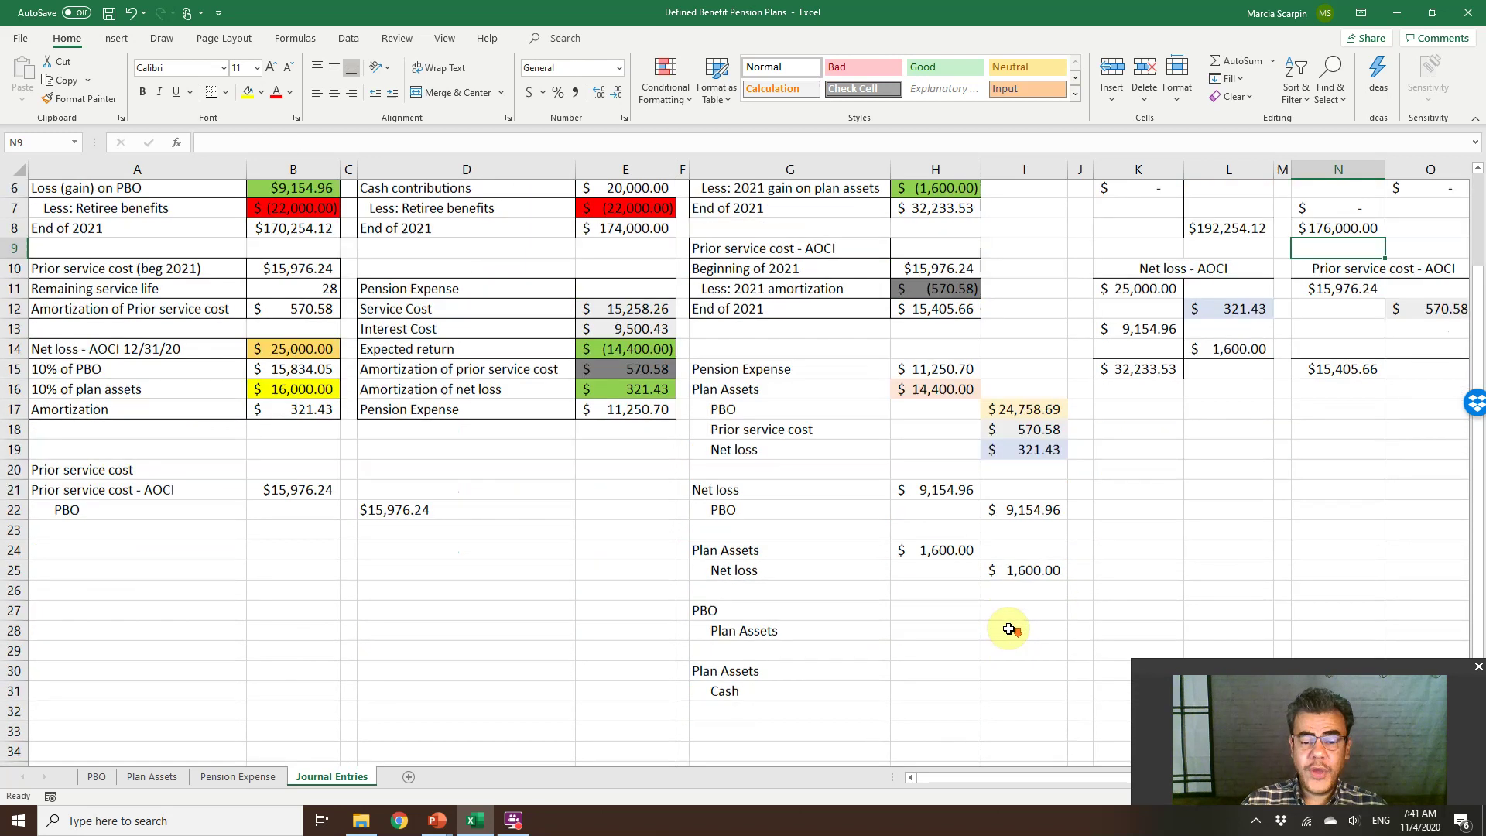
scroll(1006, 625, up, 2)
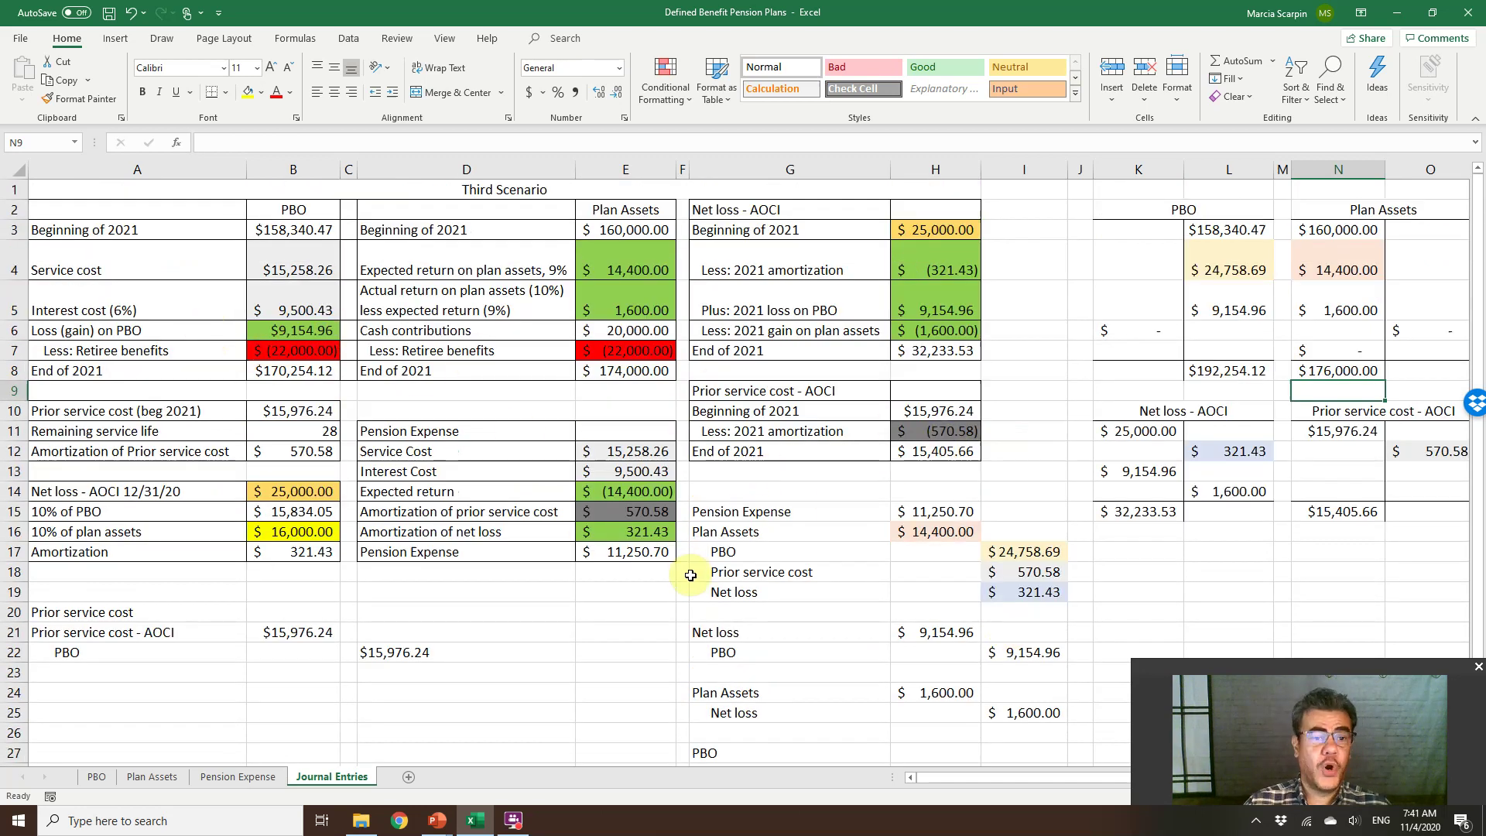
scroll(590, 511, down, 1)
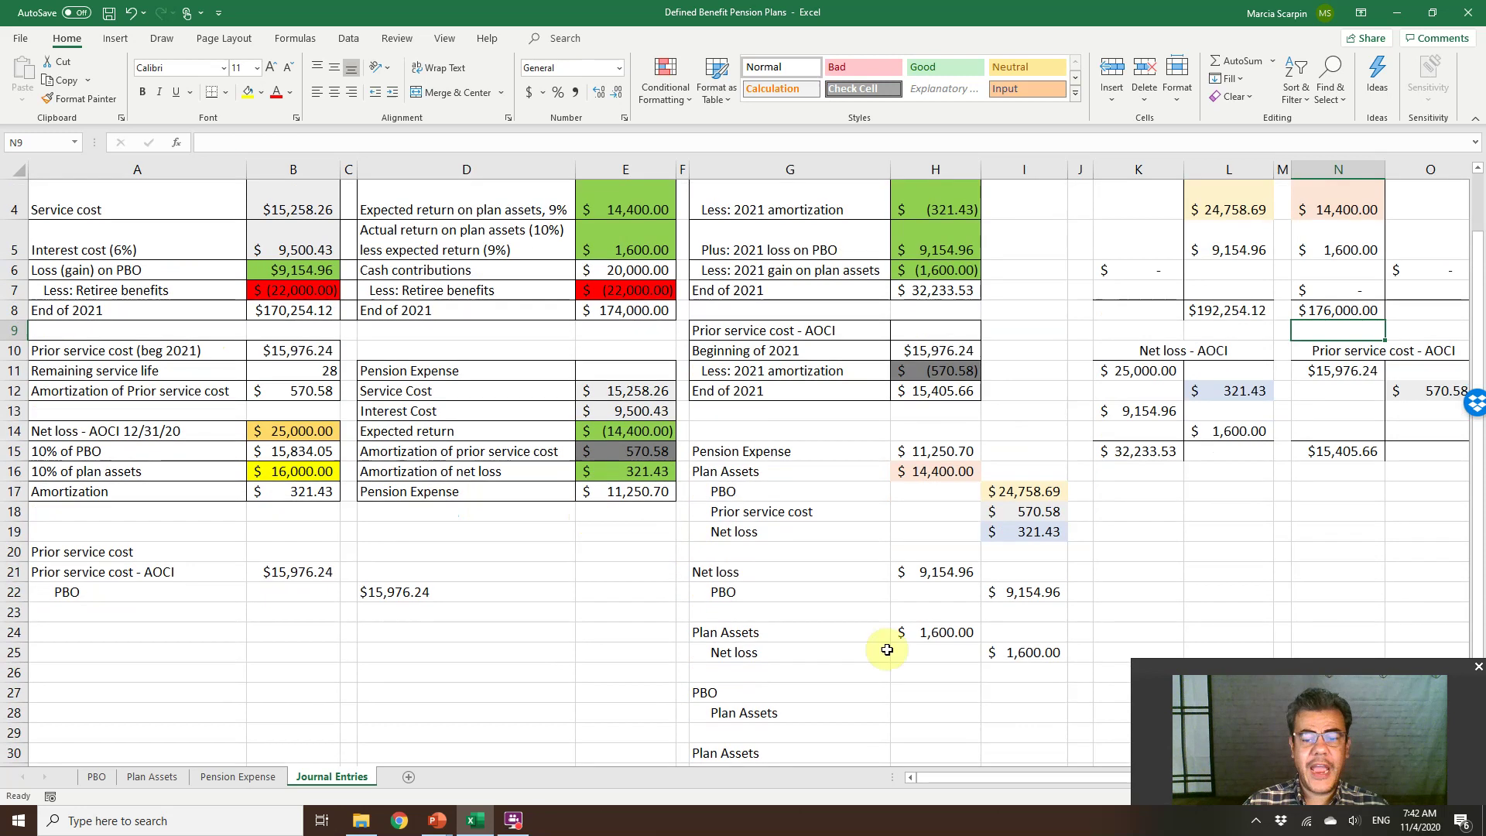
click(924, 693)
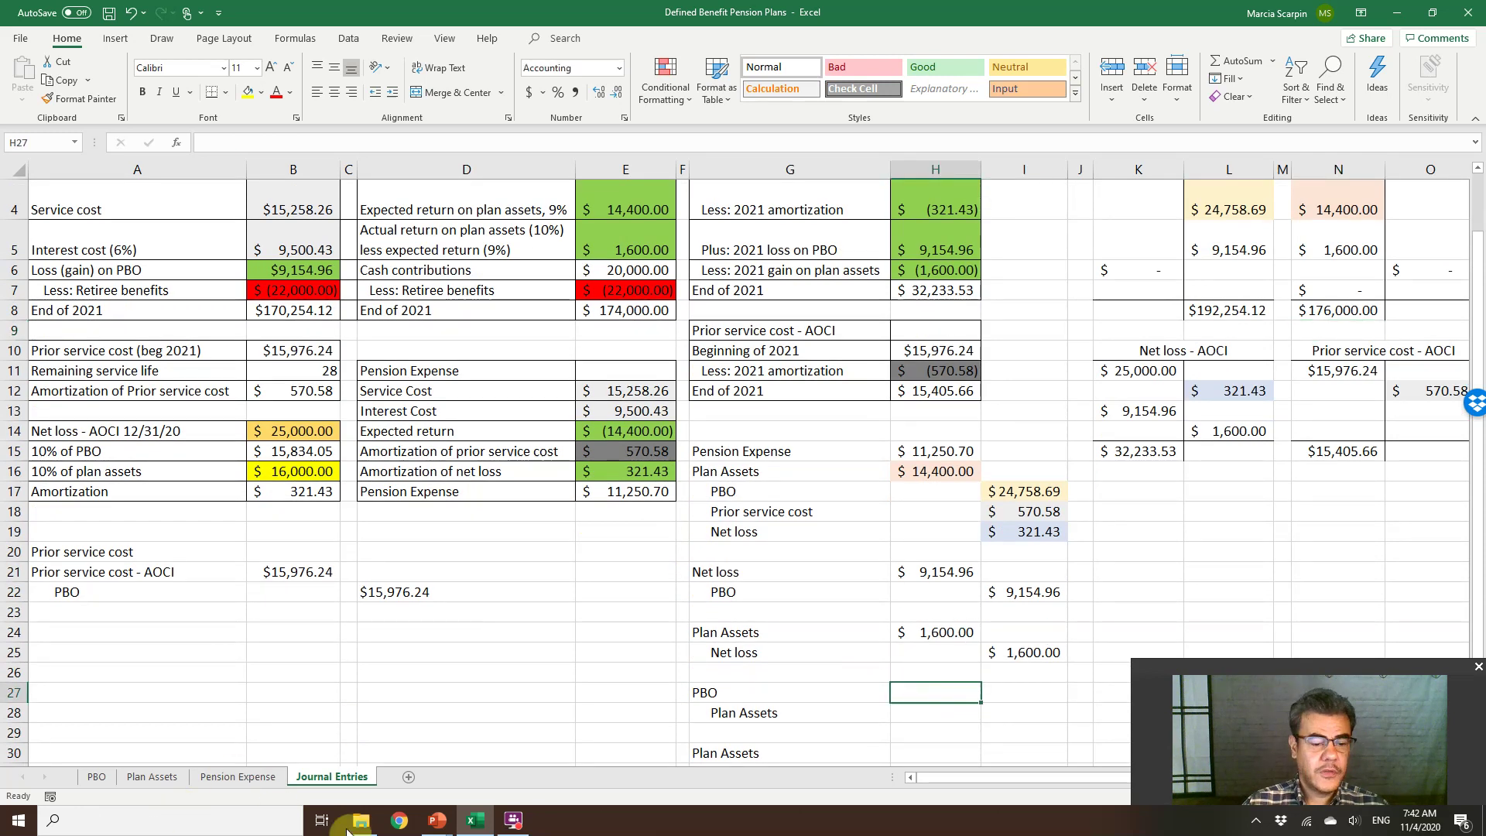
mouse_move(438, 821)
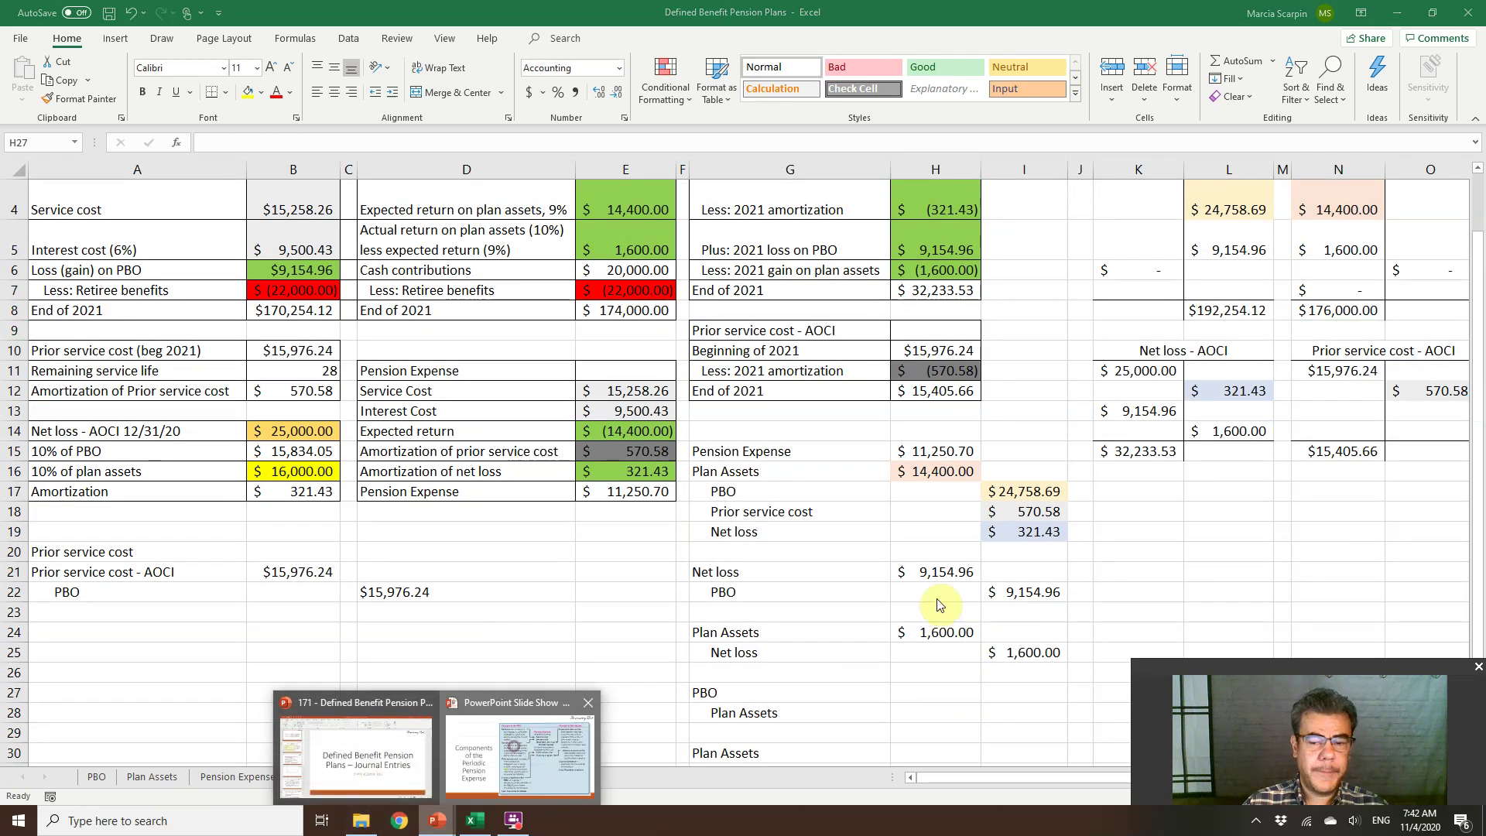
click(518, 754)
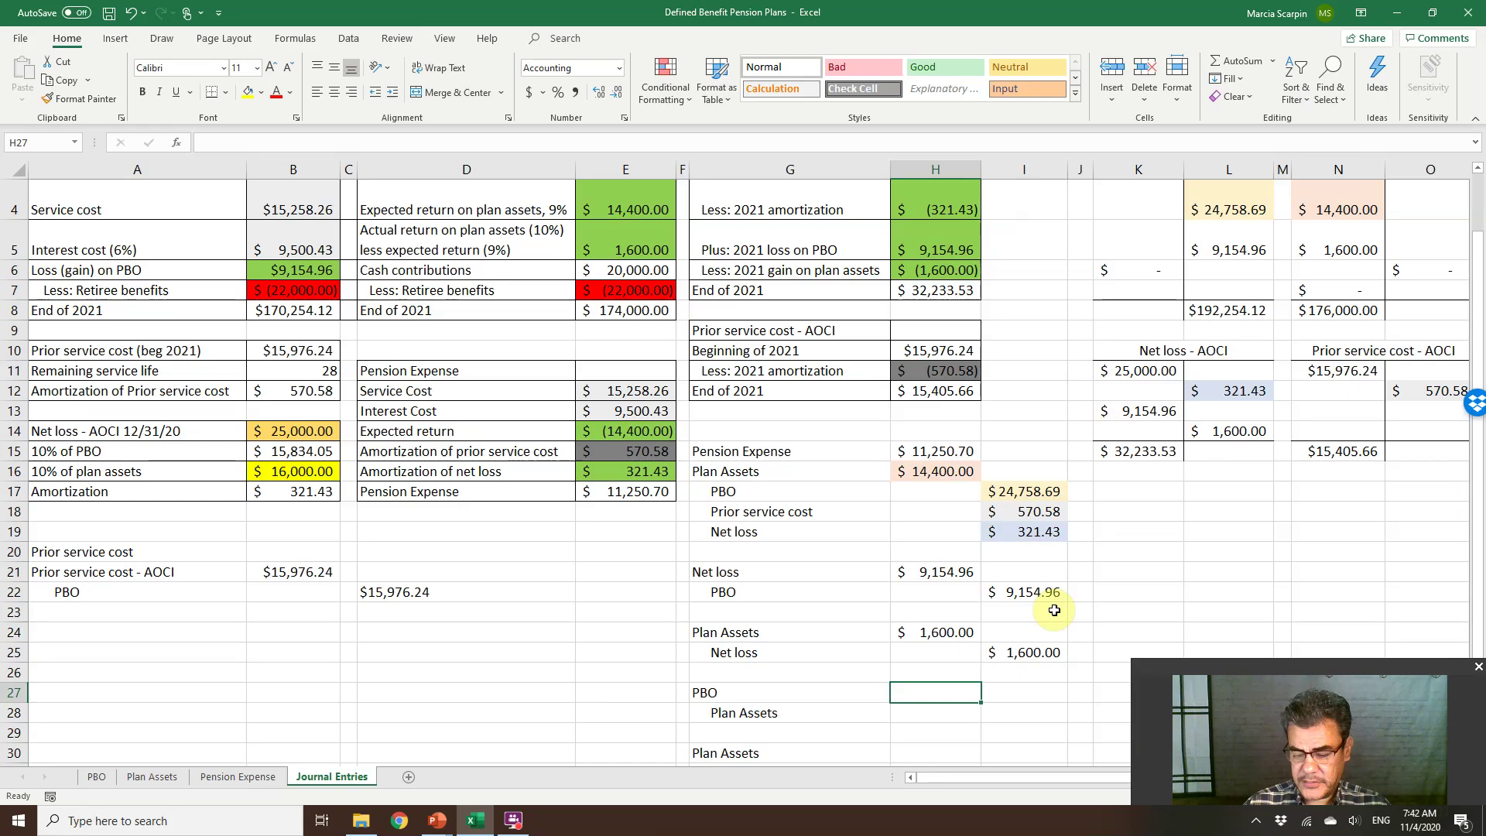
text(-)
click(286, 291)
key(Return)
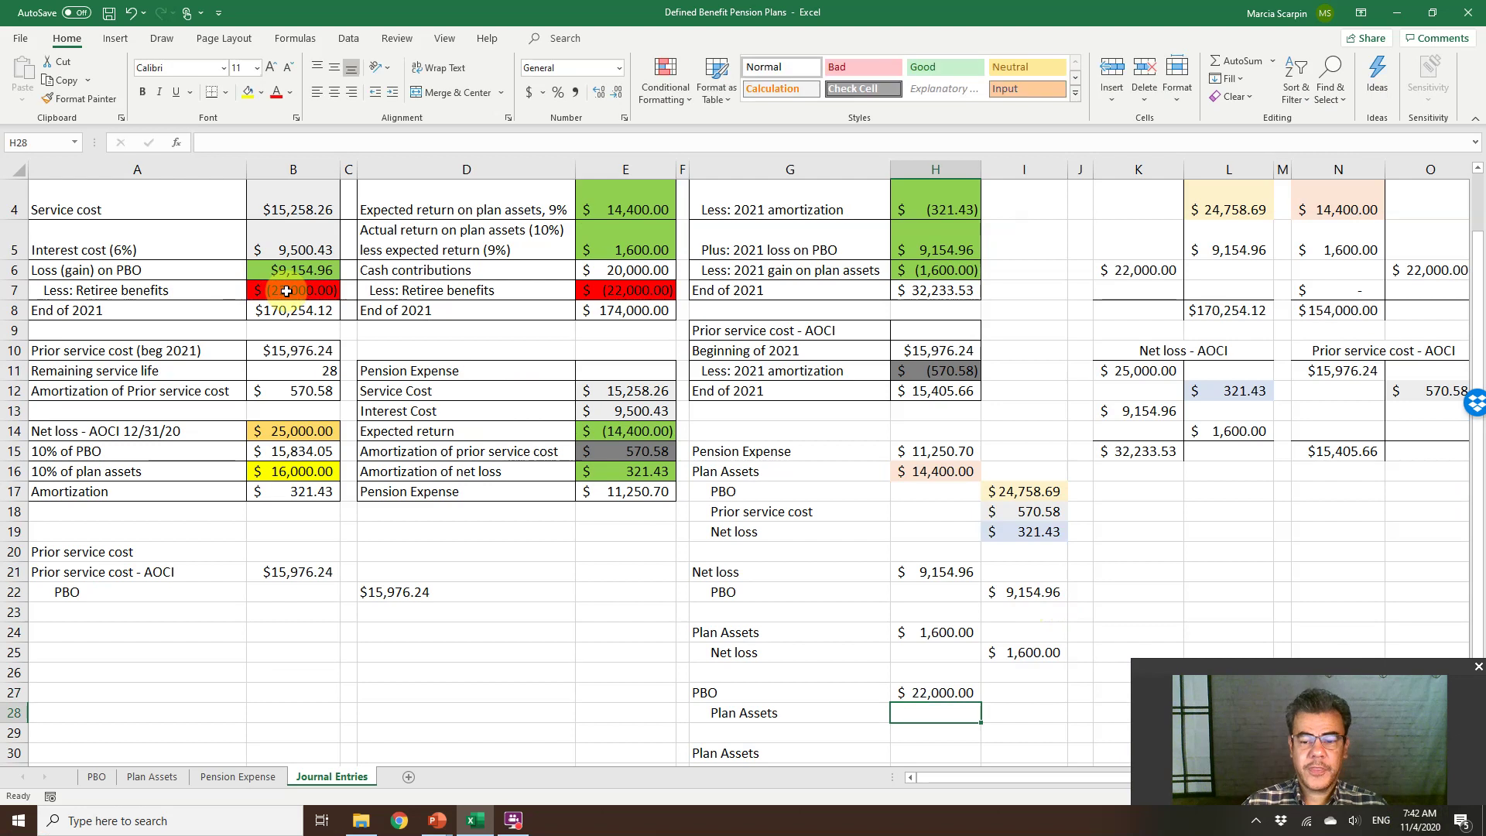
Link the Plan Assets credit in I28 to the PBO debit in H27
key(Right)
text(-)
key(Up)
key(Left)
key(Return)
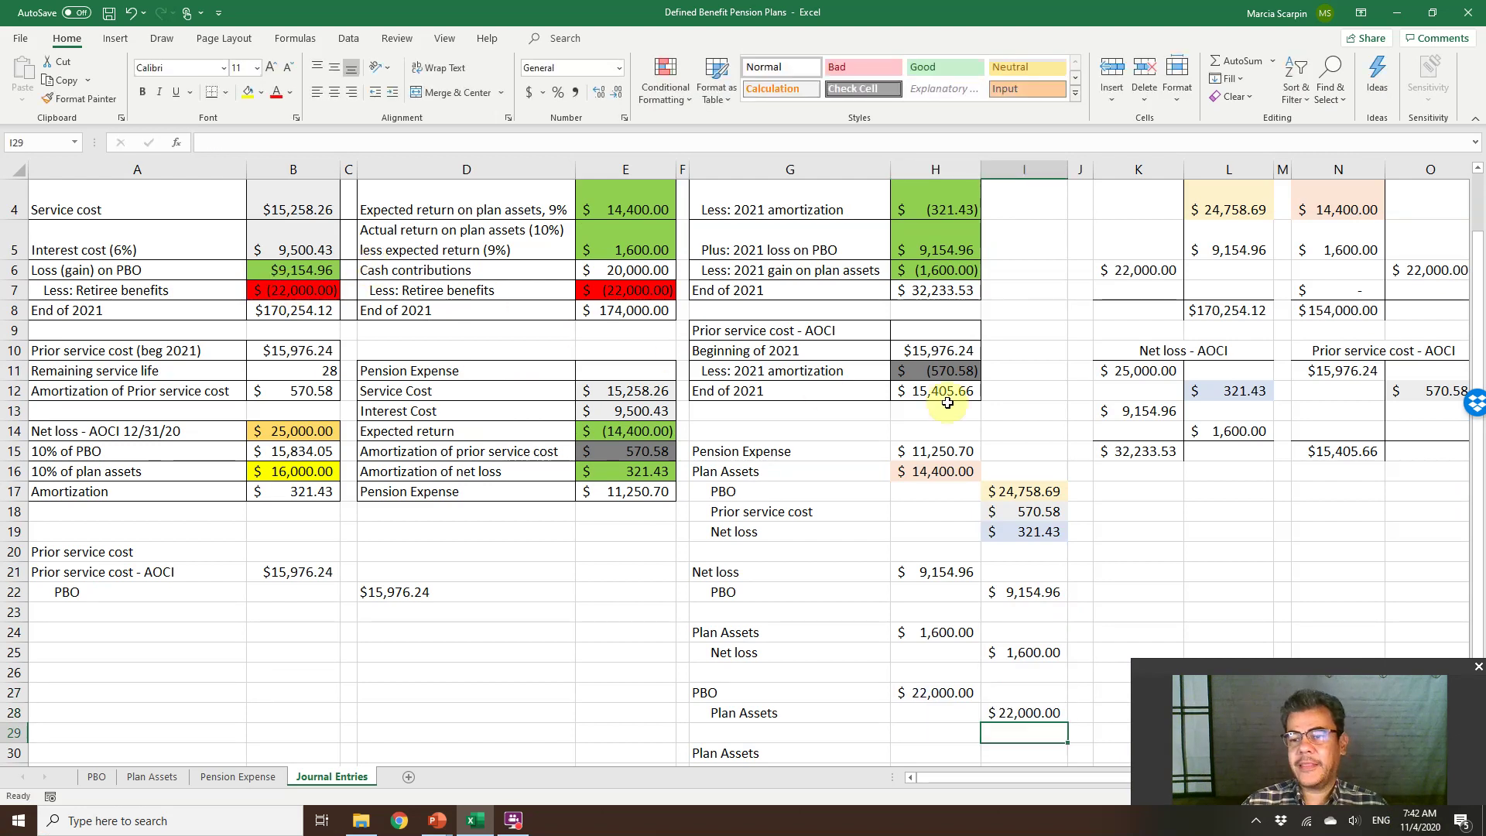
Compare the PBO and Plan Assets T-account balances with their End of 2021 schedule balances, and check the Cash contributions formula in E6
scroll(1261, 359, up, 1)
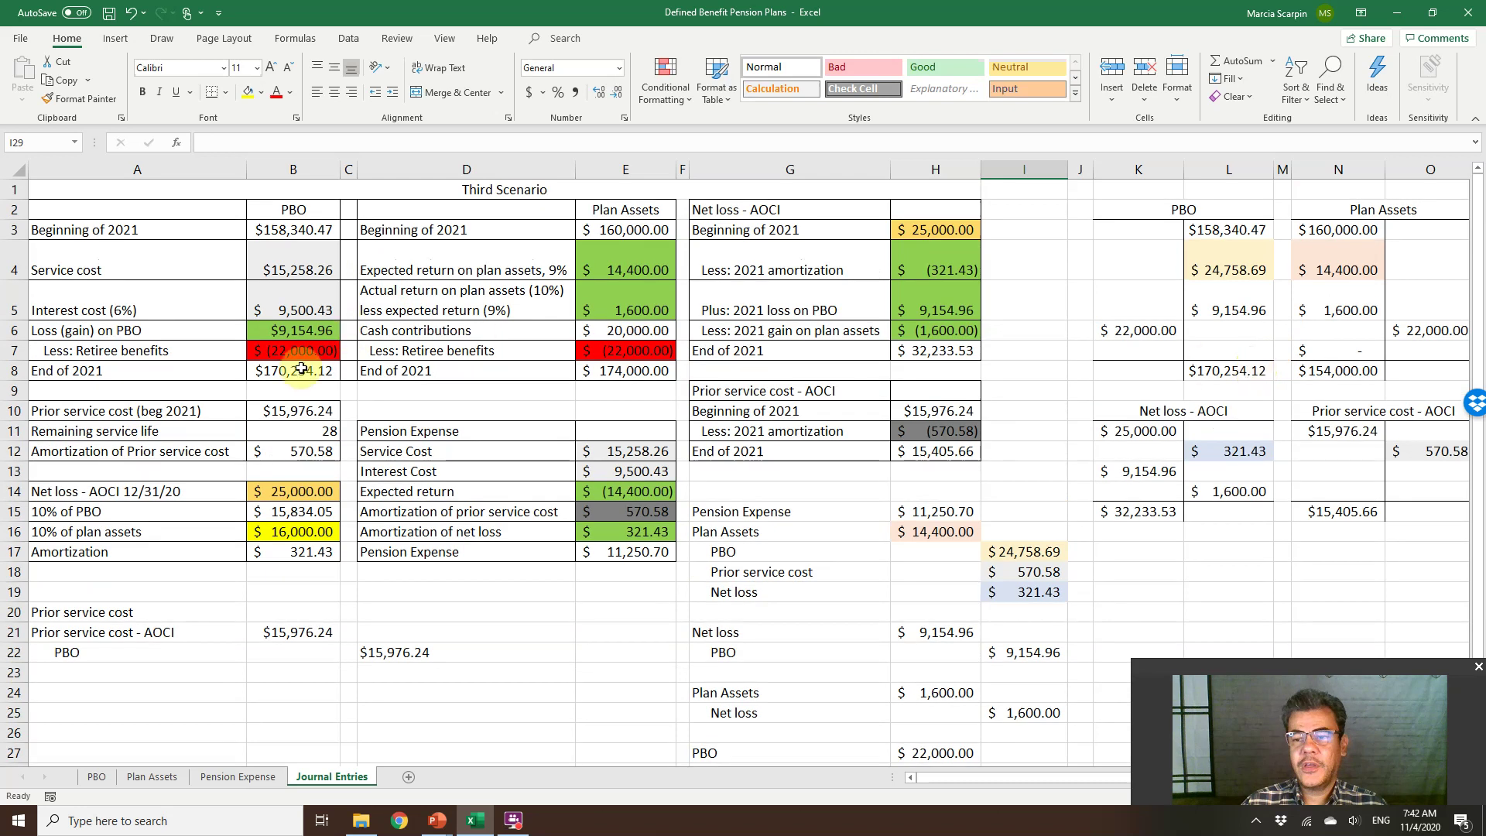
click(306, 370)
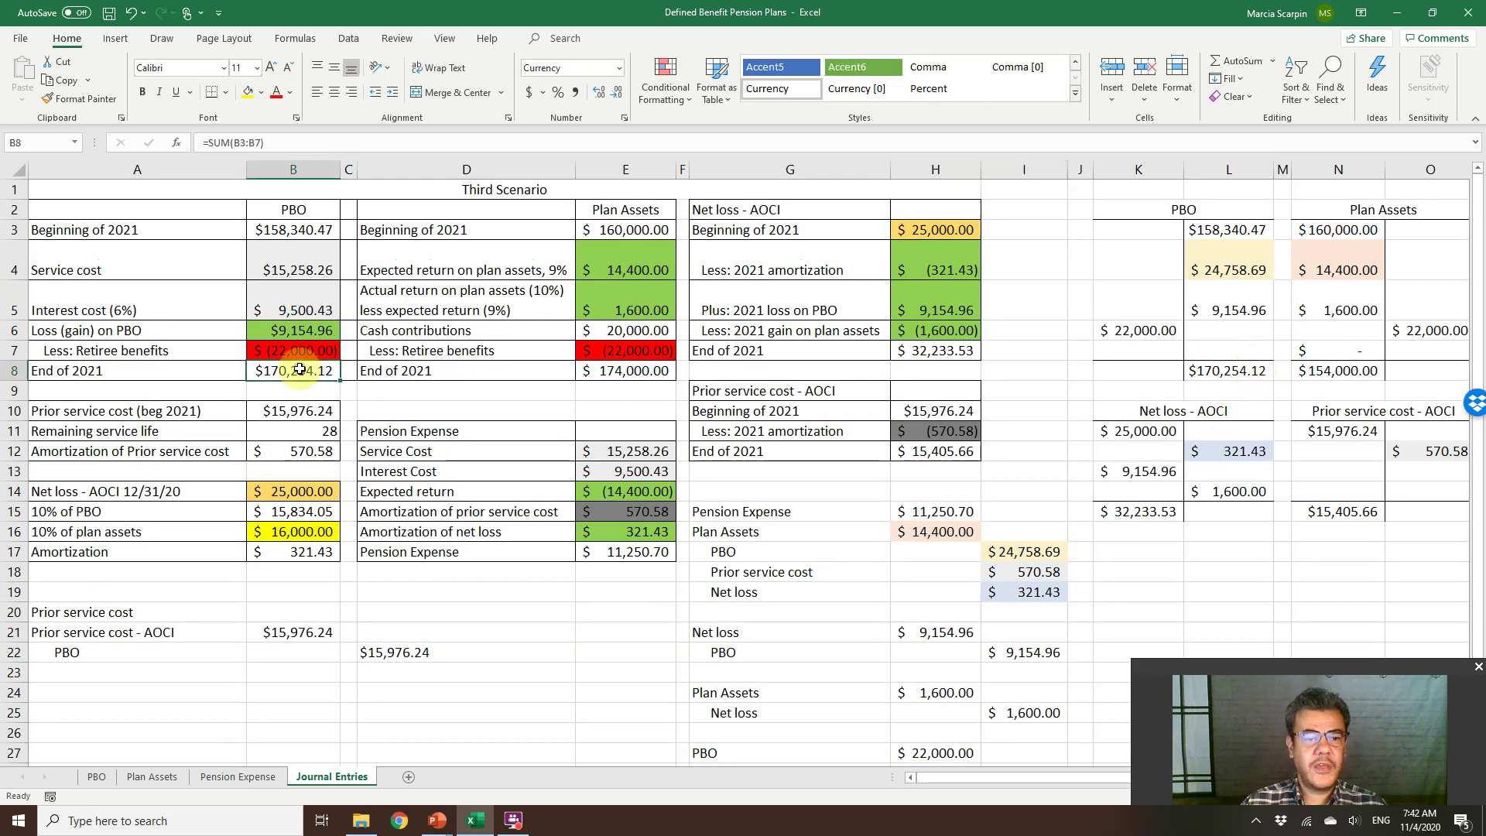
click(1316, 371)
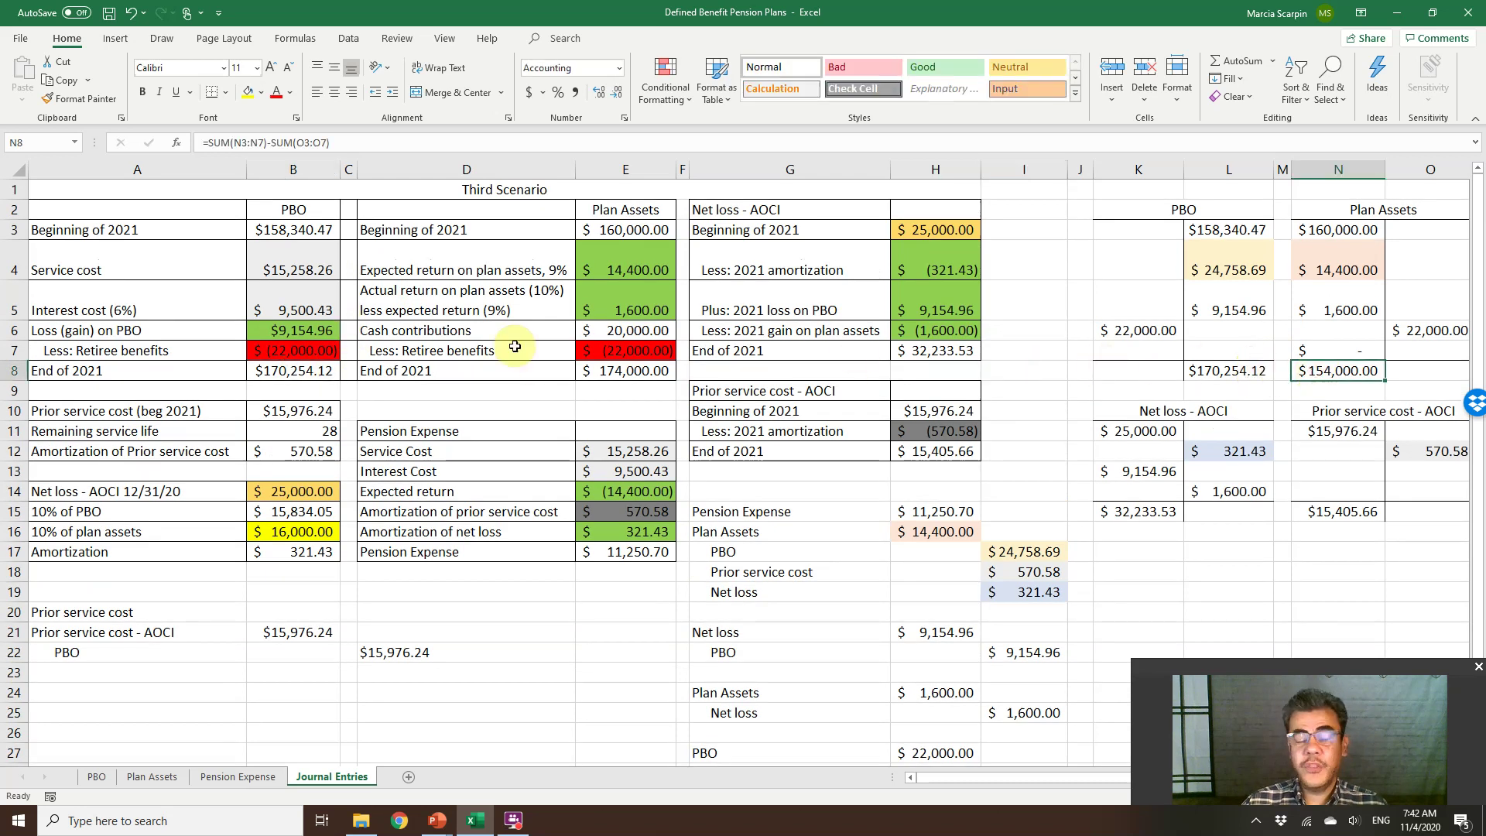
click(631, 374)
click(636, 331)
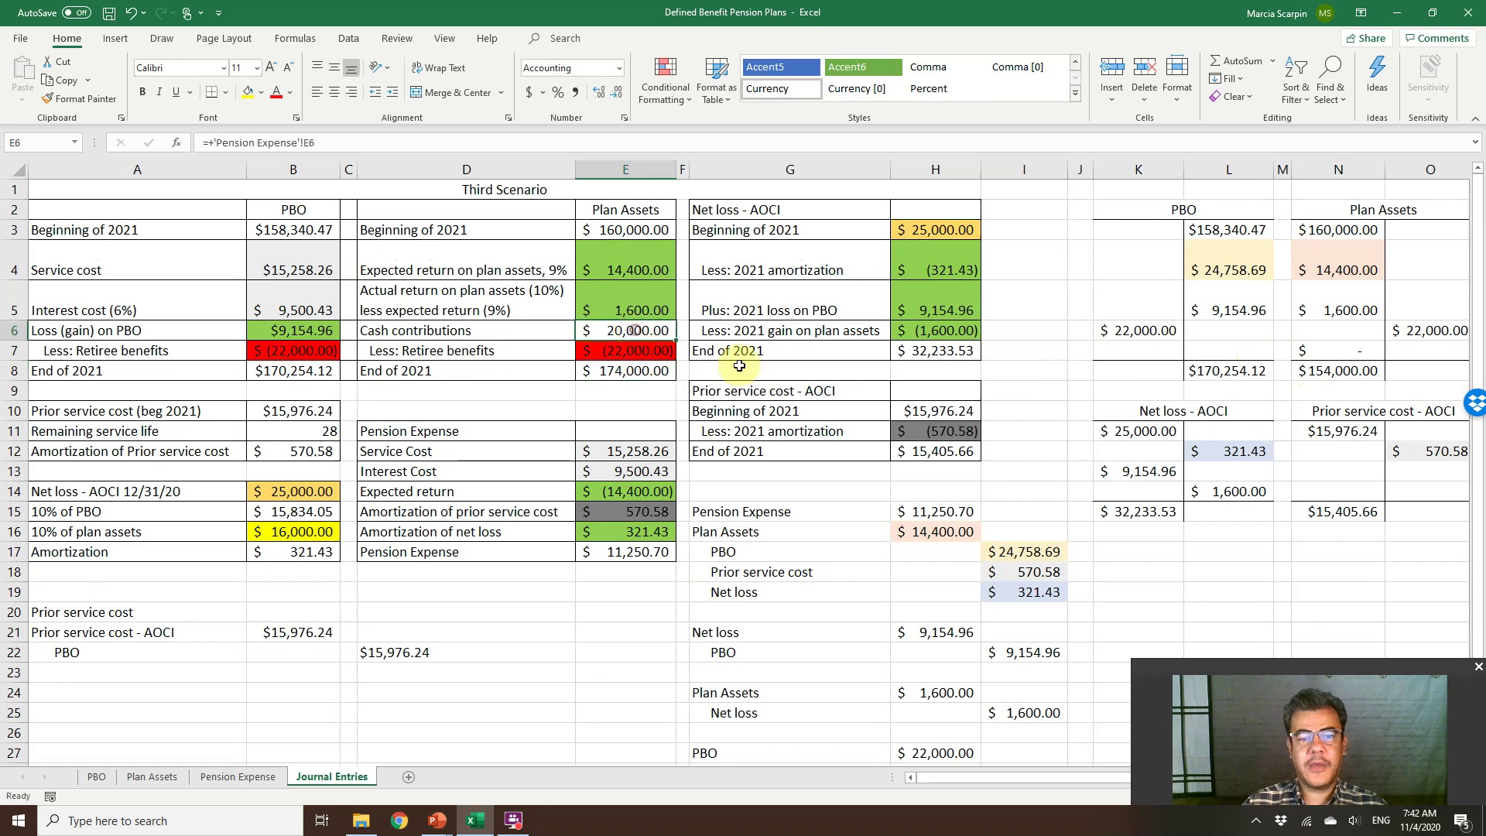
Record the Plan Assets debit in H30 by linking it to the Cash contributions amount in E6
scroll(986, 513, down, 3)
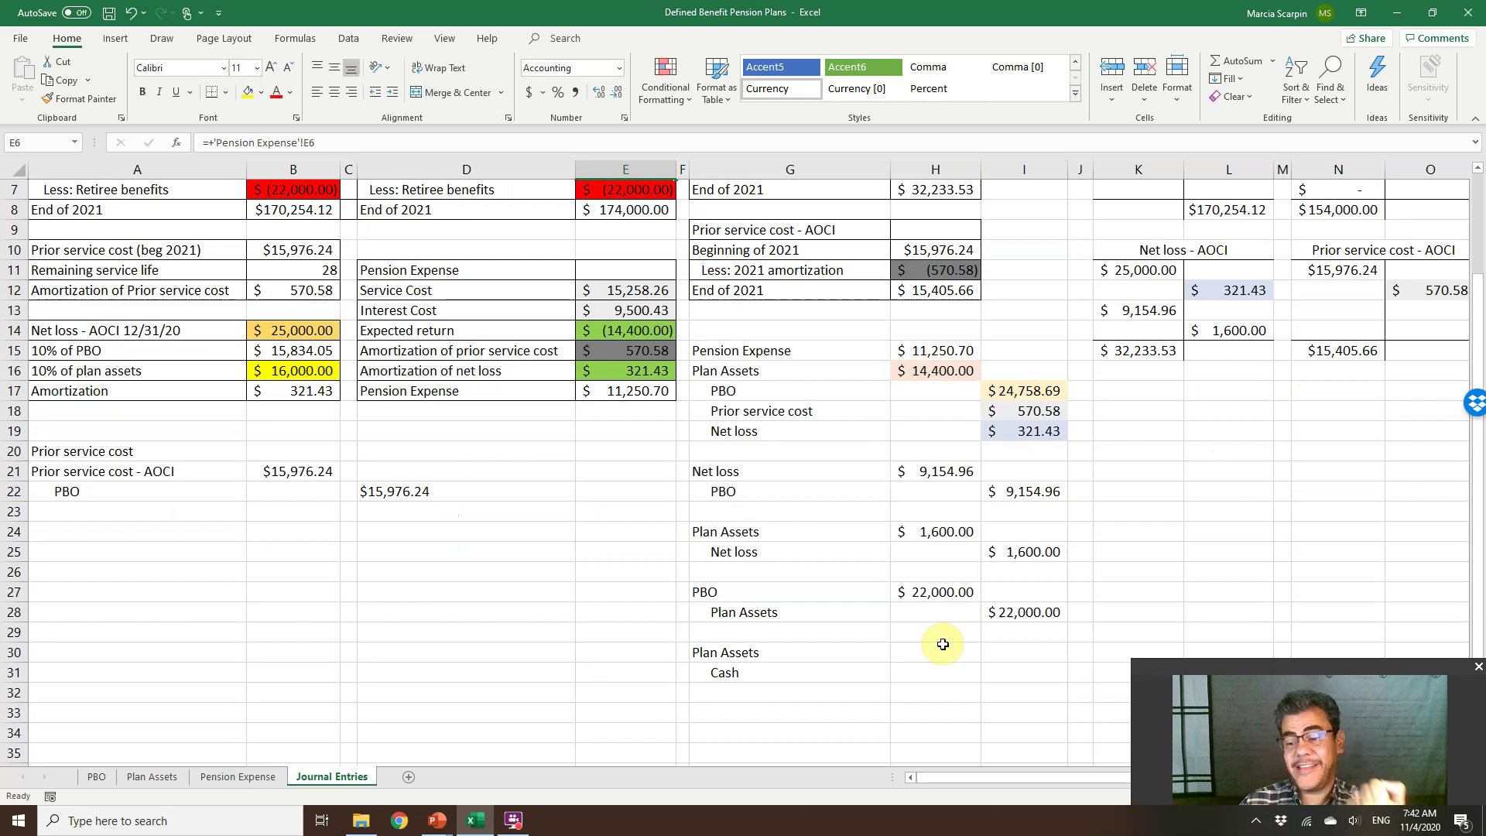
click(943, 644)
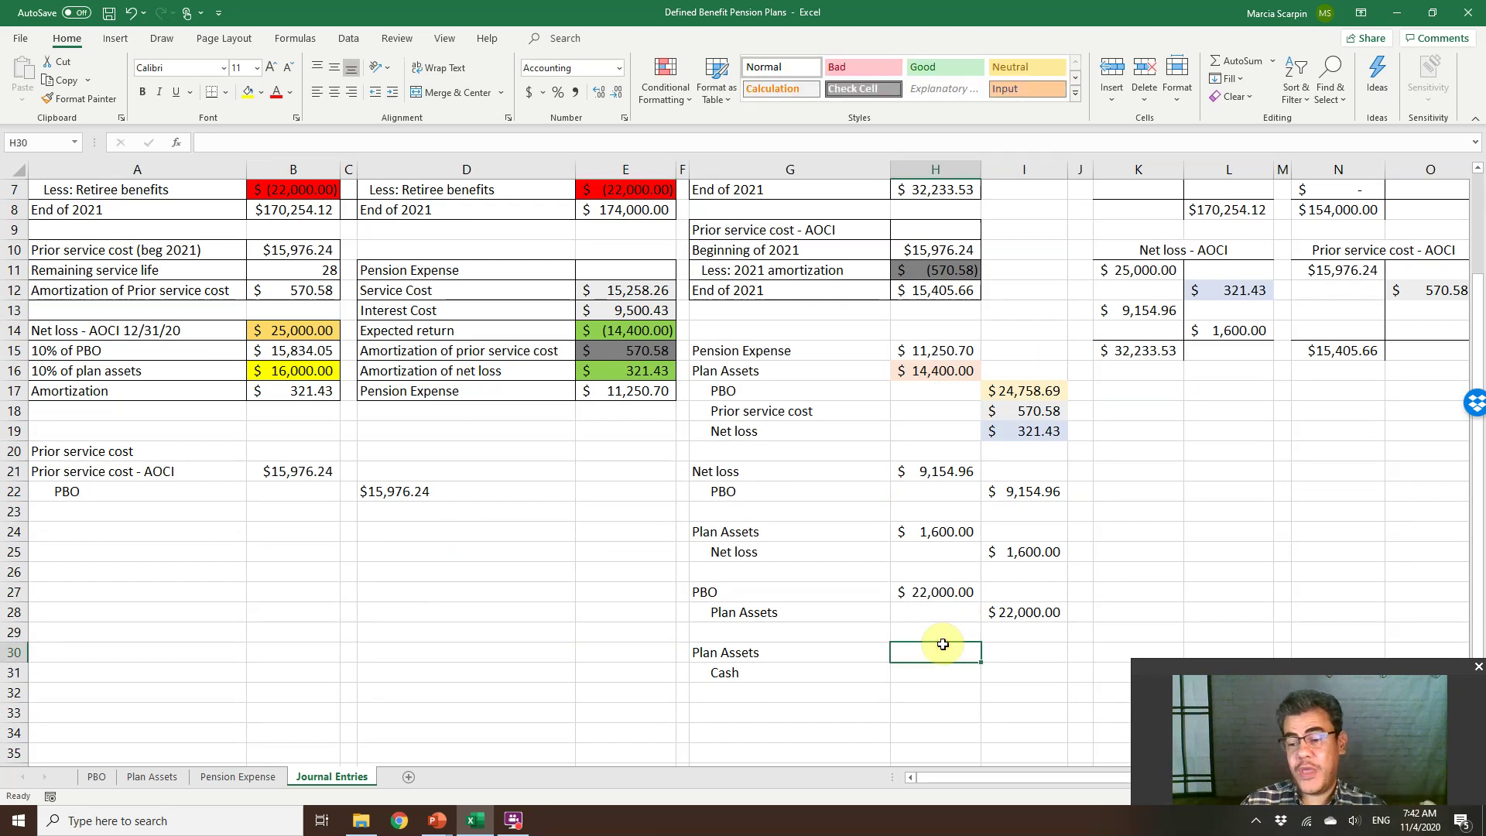
text(+)
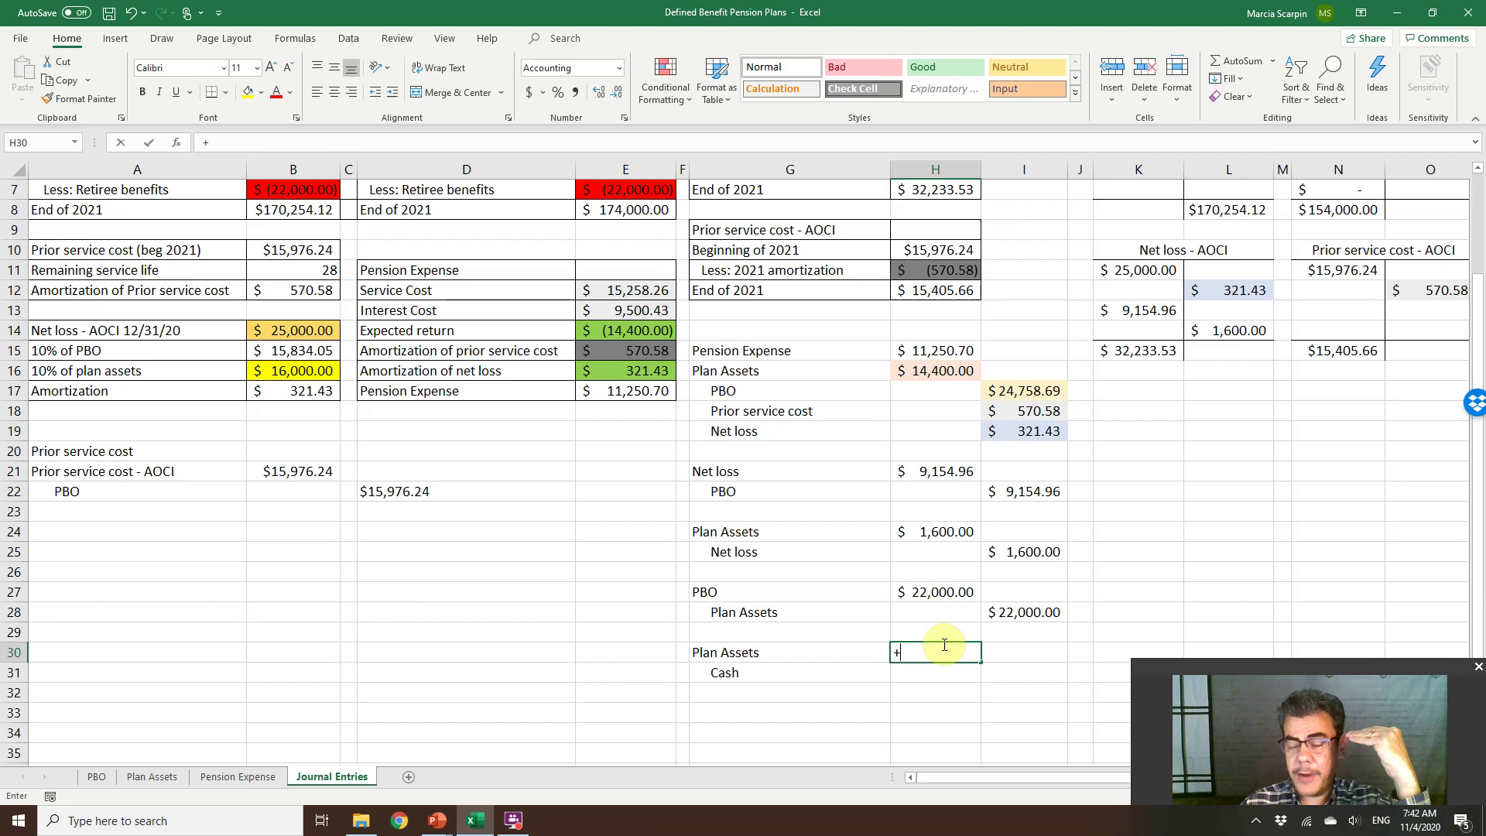
scroll(716, 576, up, 2)
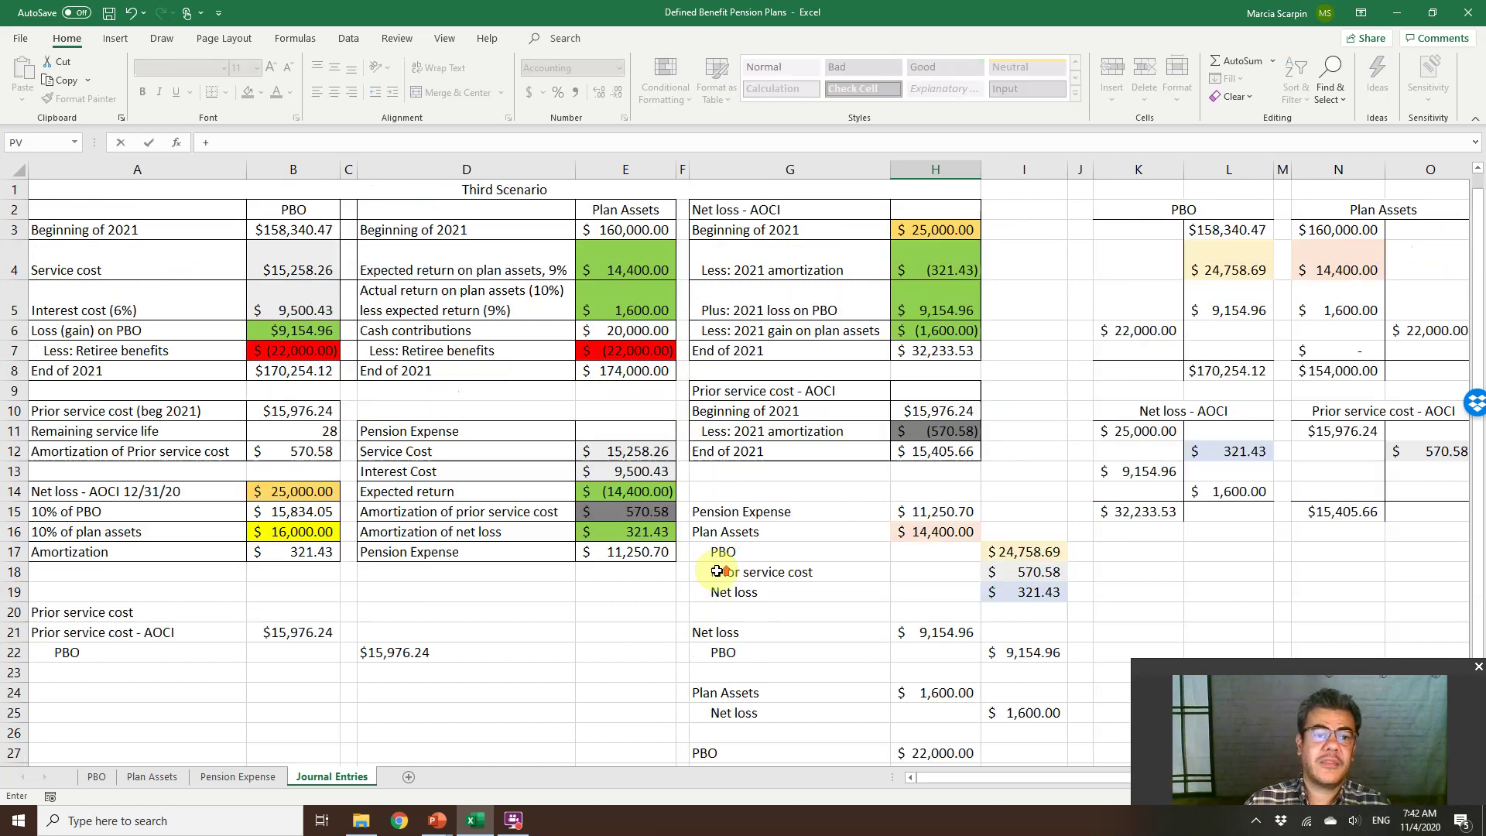
click(615, 333)
key(Return)
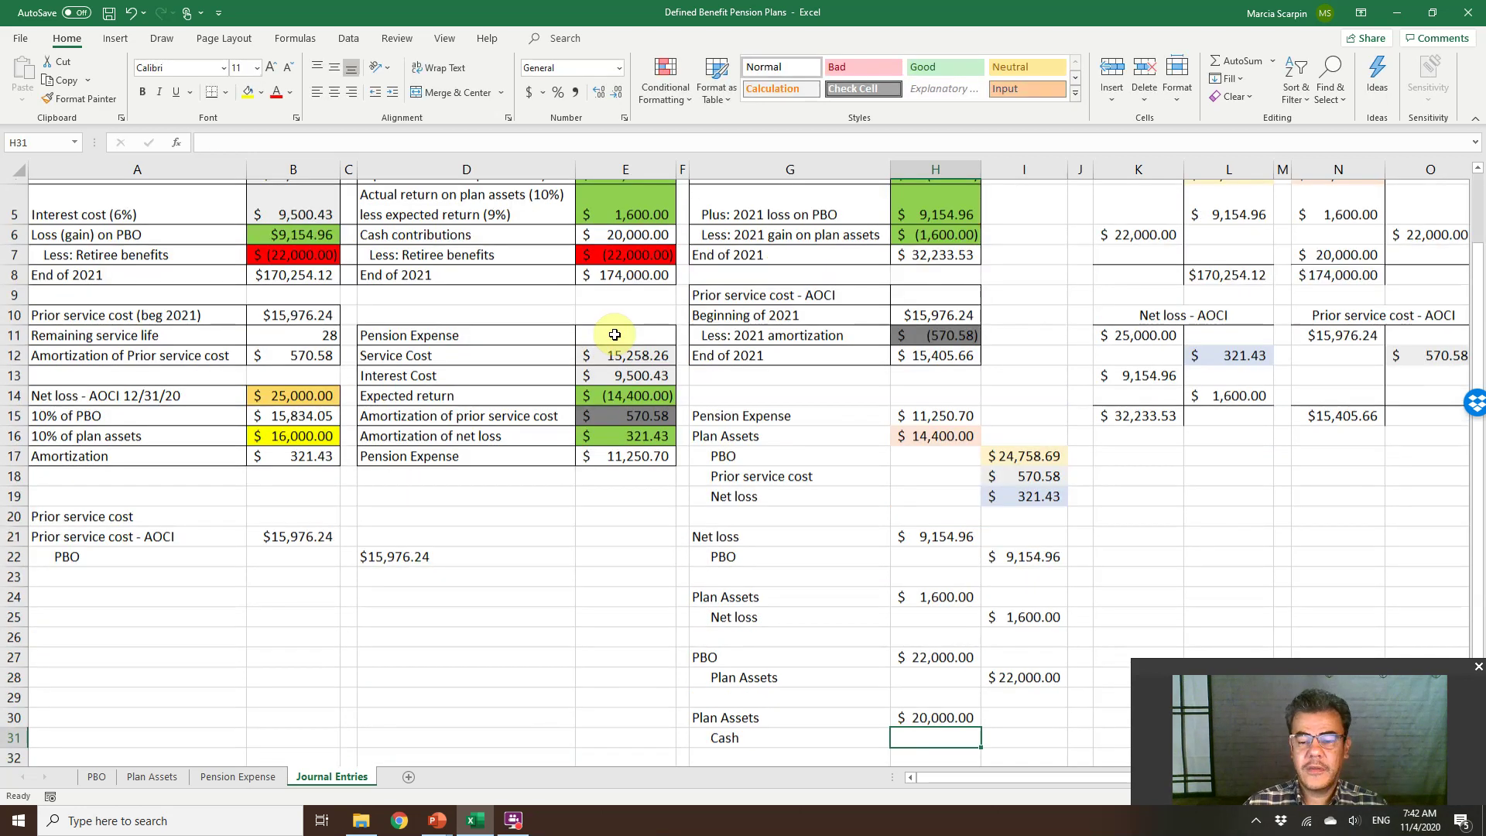
Link the Cash credit in I31 to the Plan Assets debit in H30
key(Right)
text(+)
key(Left)
key(Up)
key(Return)
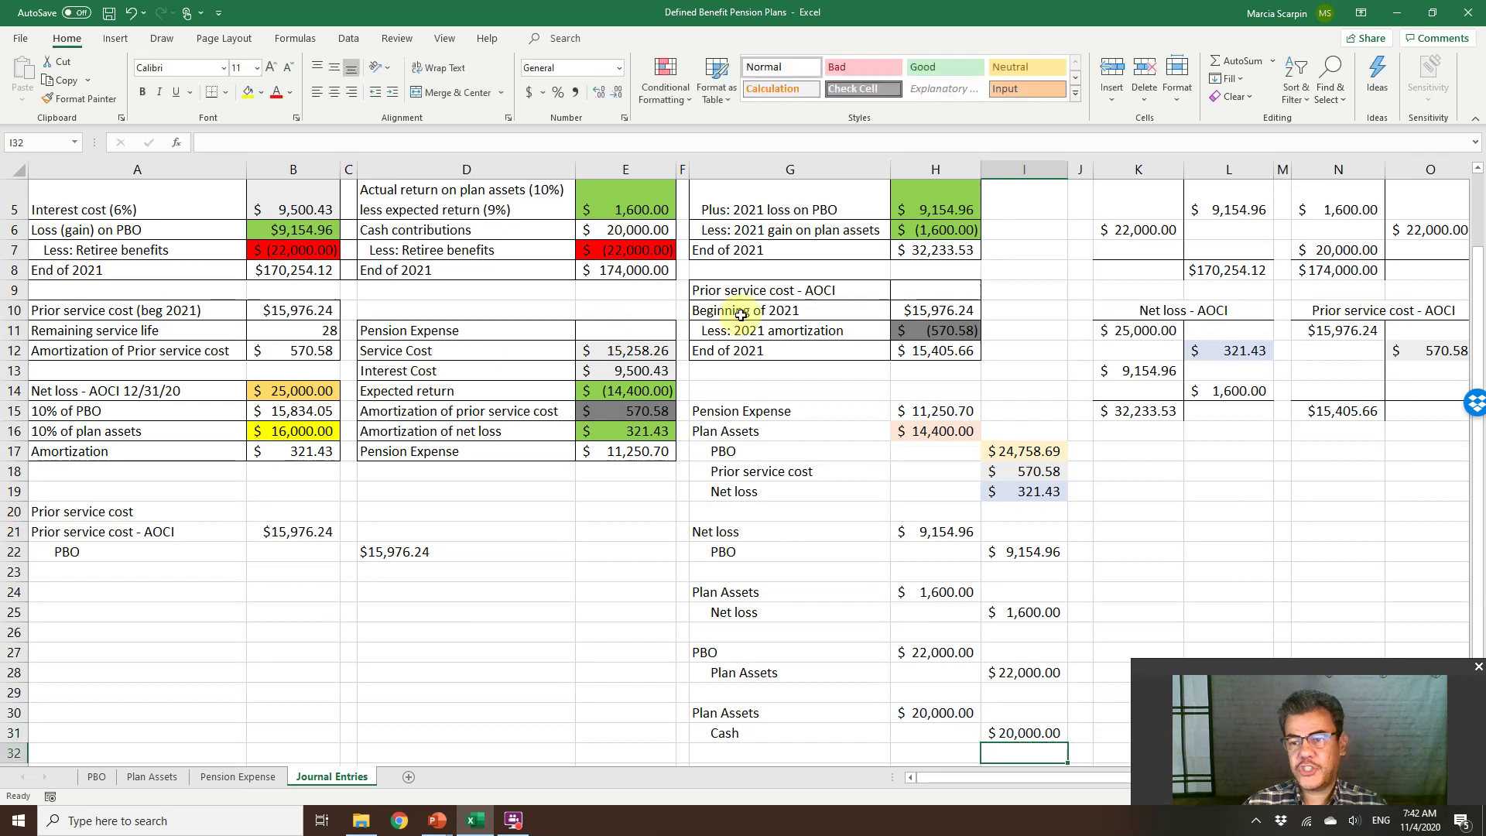
Compare all four T-account ending balances with their End of 2021 schedule figures, and the Pension Expense debit in H15 with the total in E17
scroll(746, 310, up, 2)
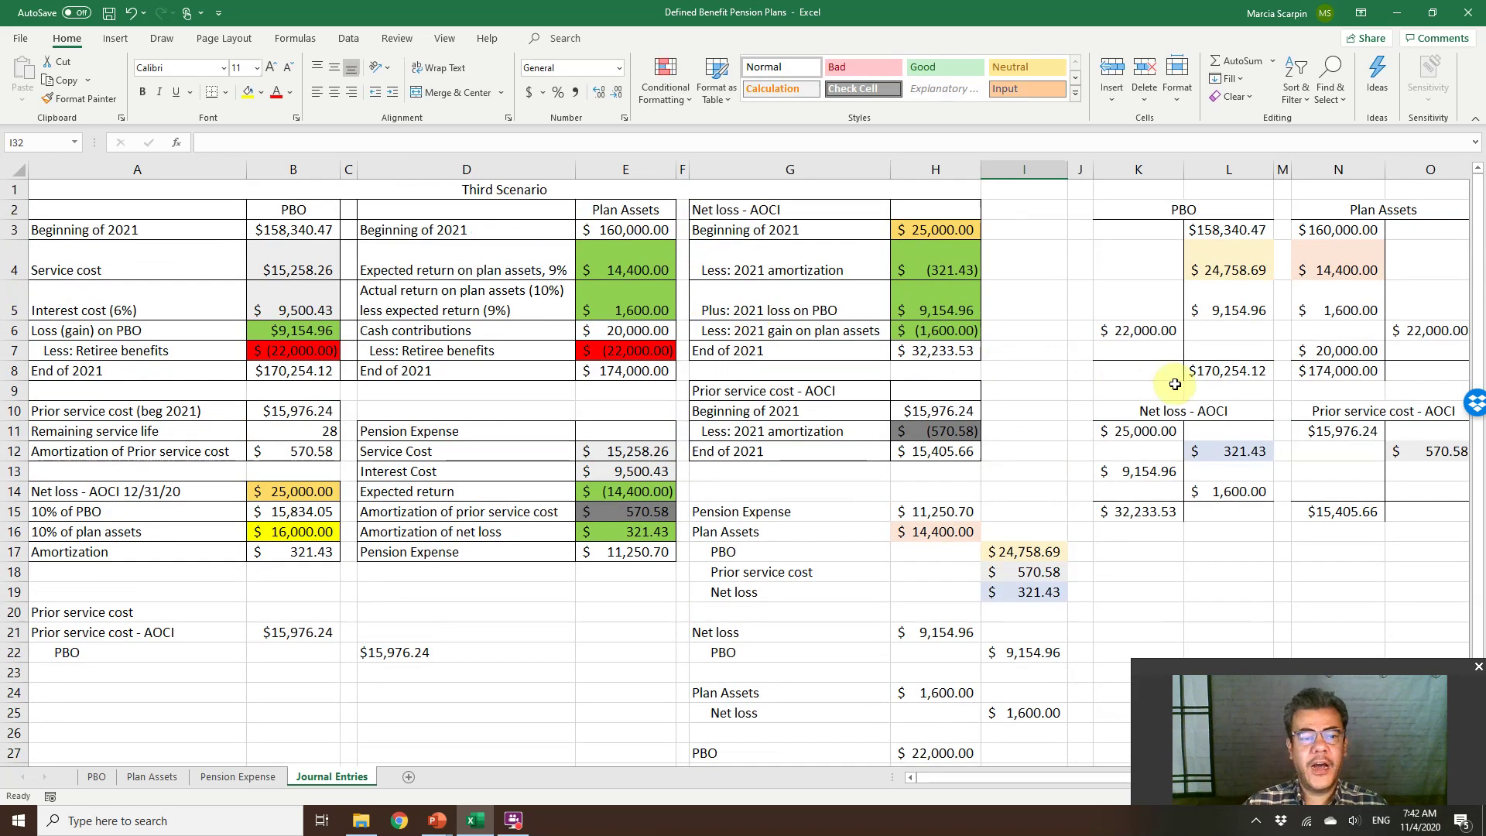
click(1228, 364)
click(291, 367)
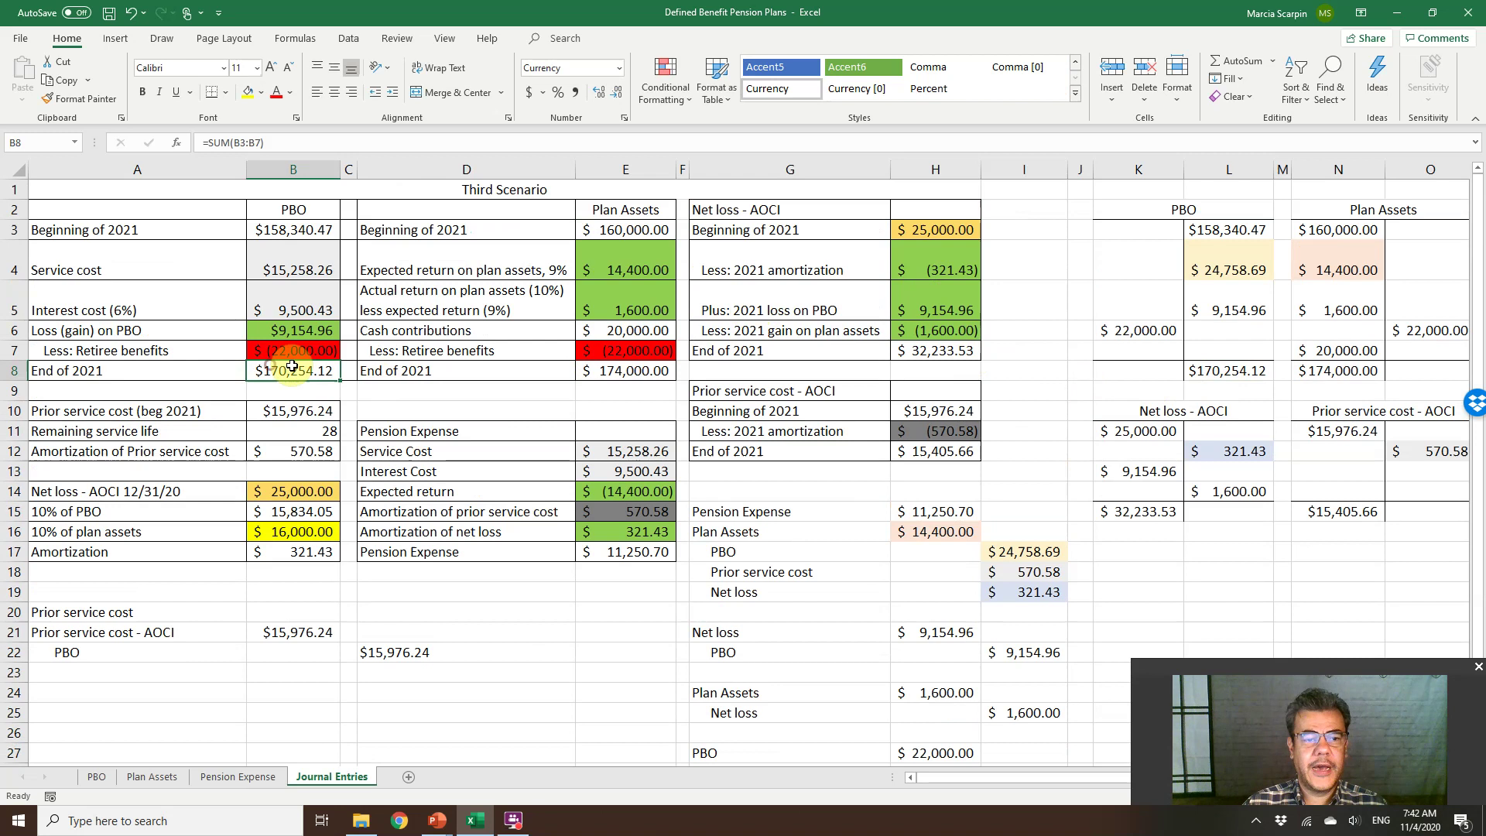
click(1346, 373)
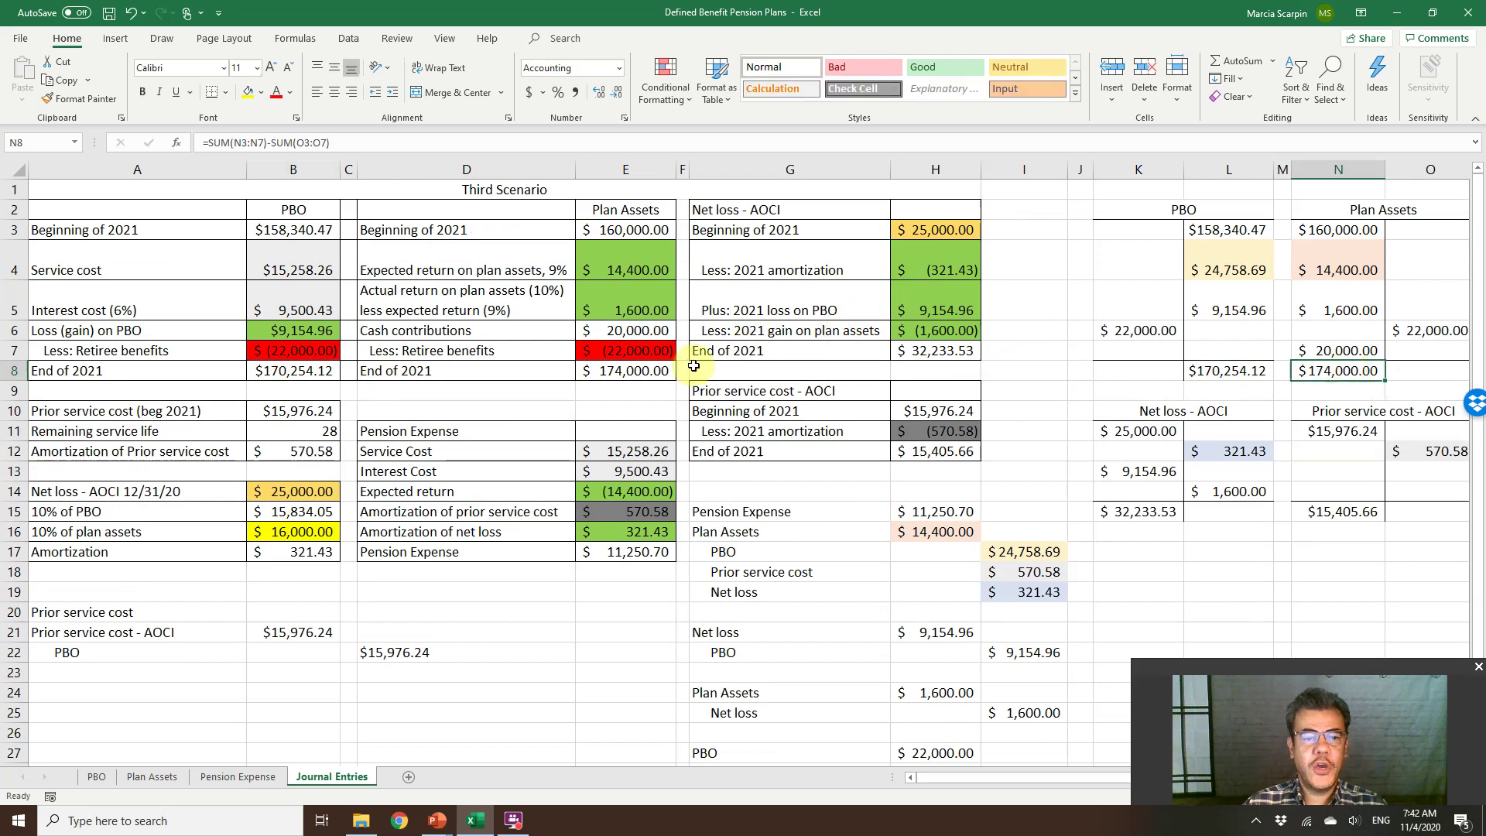
click(630, 371)
click(1139, 511)
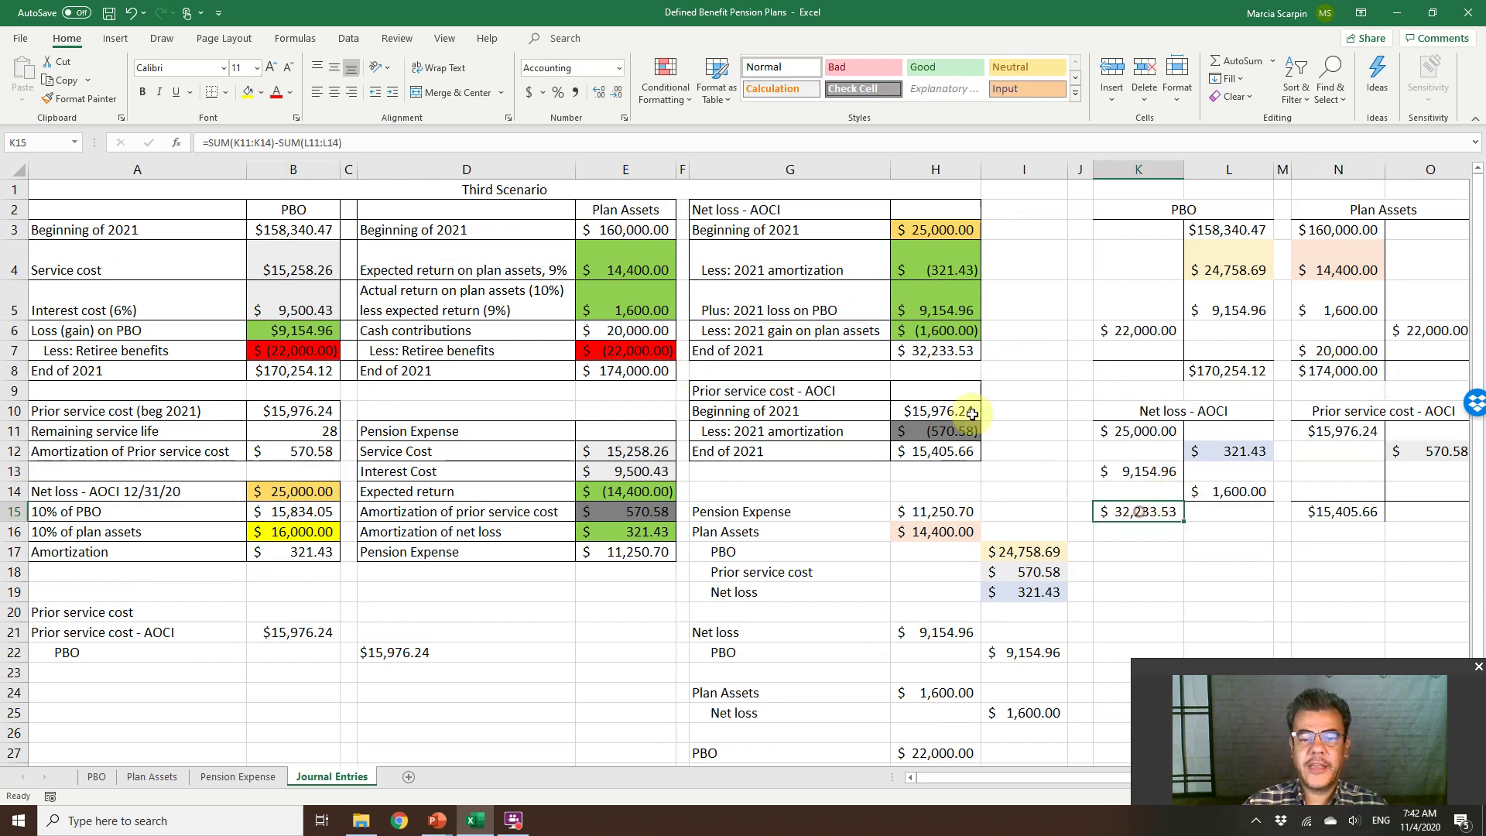
double_click(935, 350)
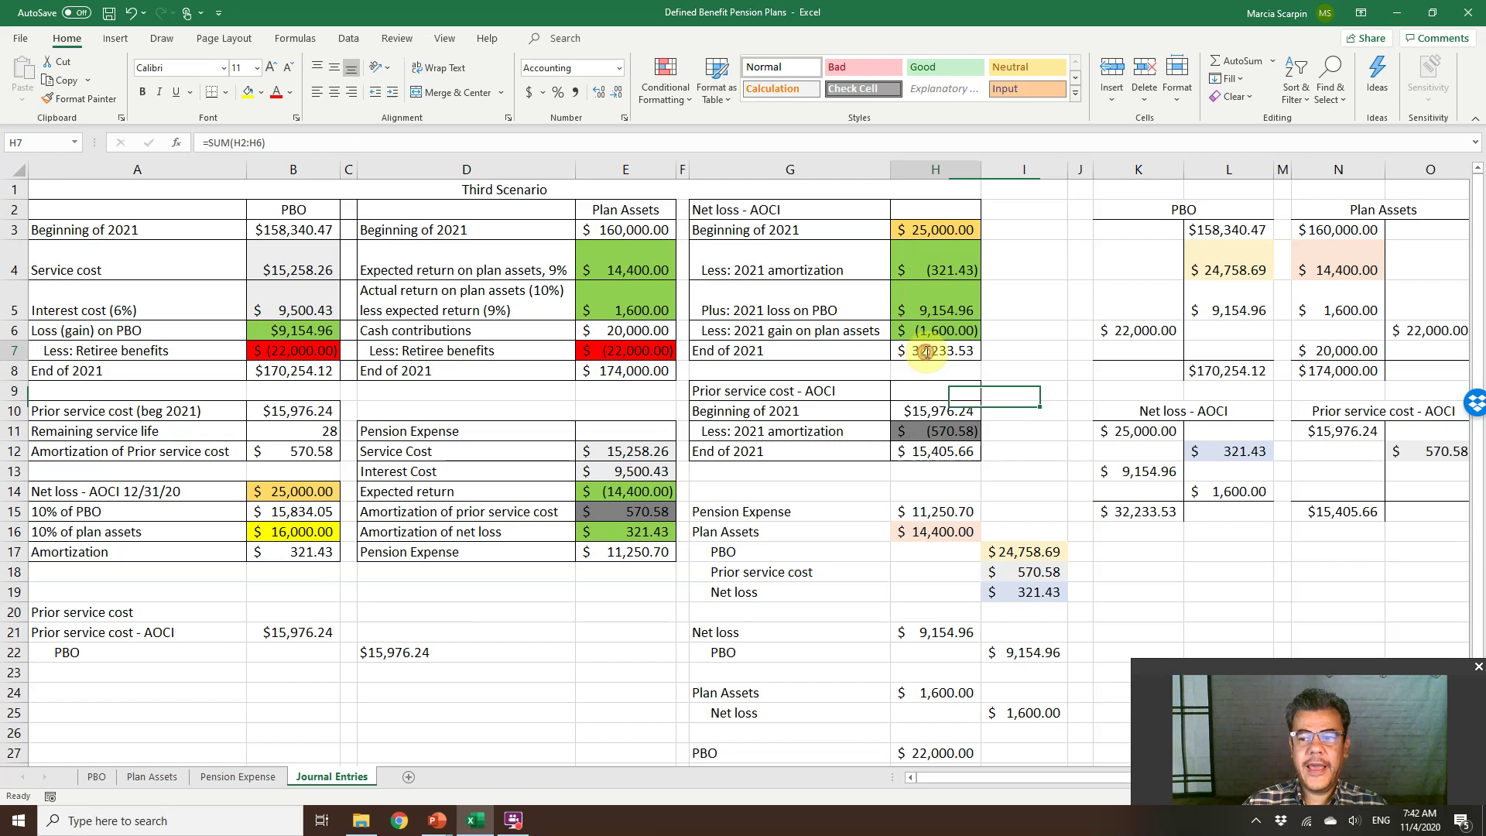
click(1373, 510)
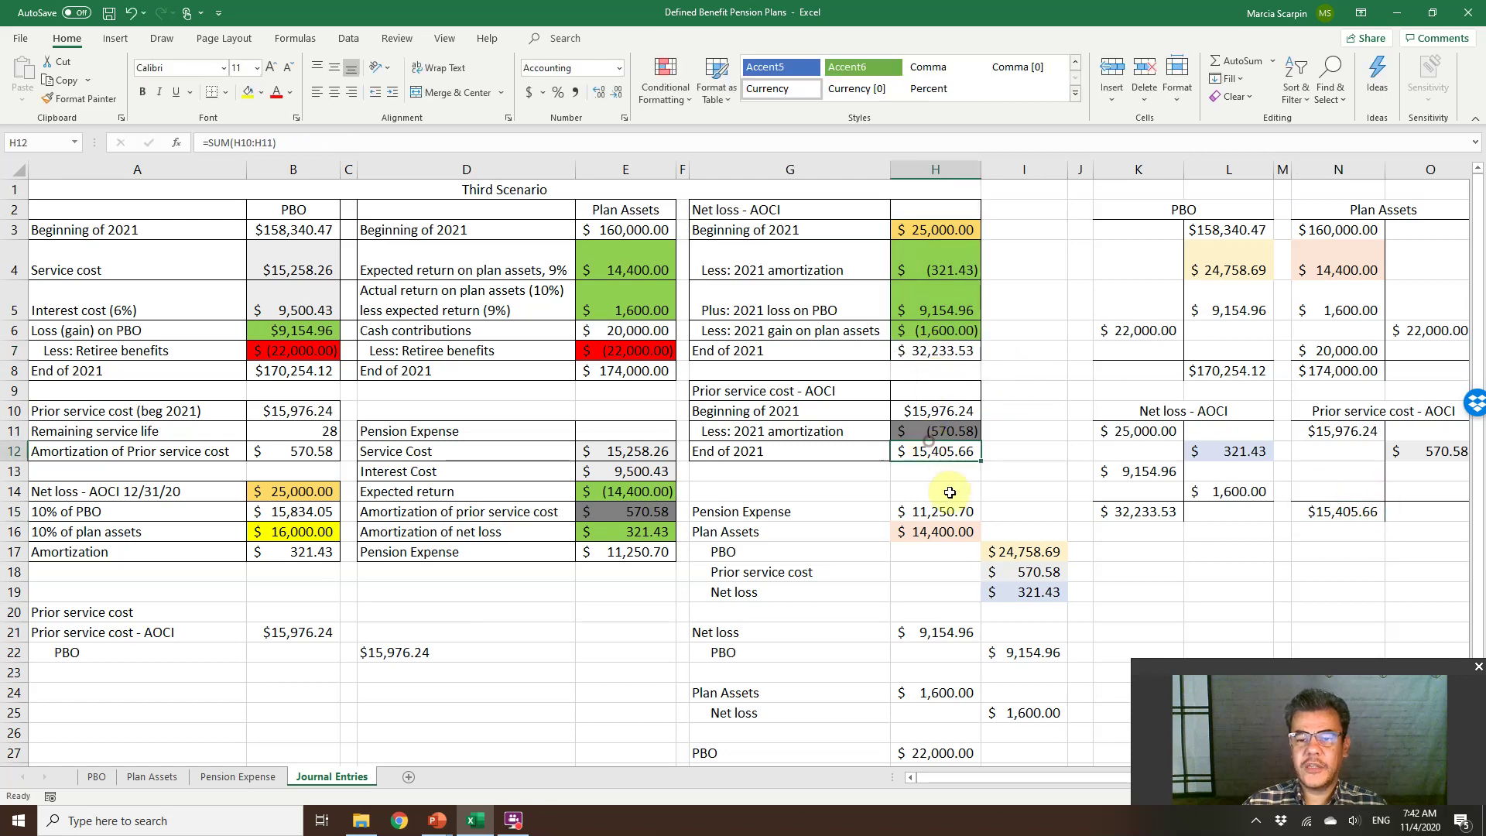
click(927, 509)
click(632, 555)
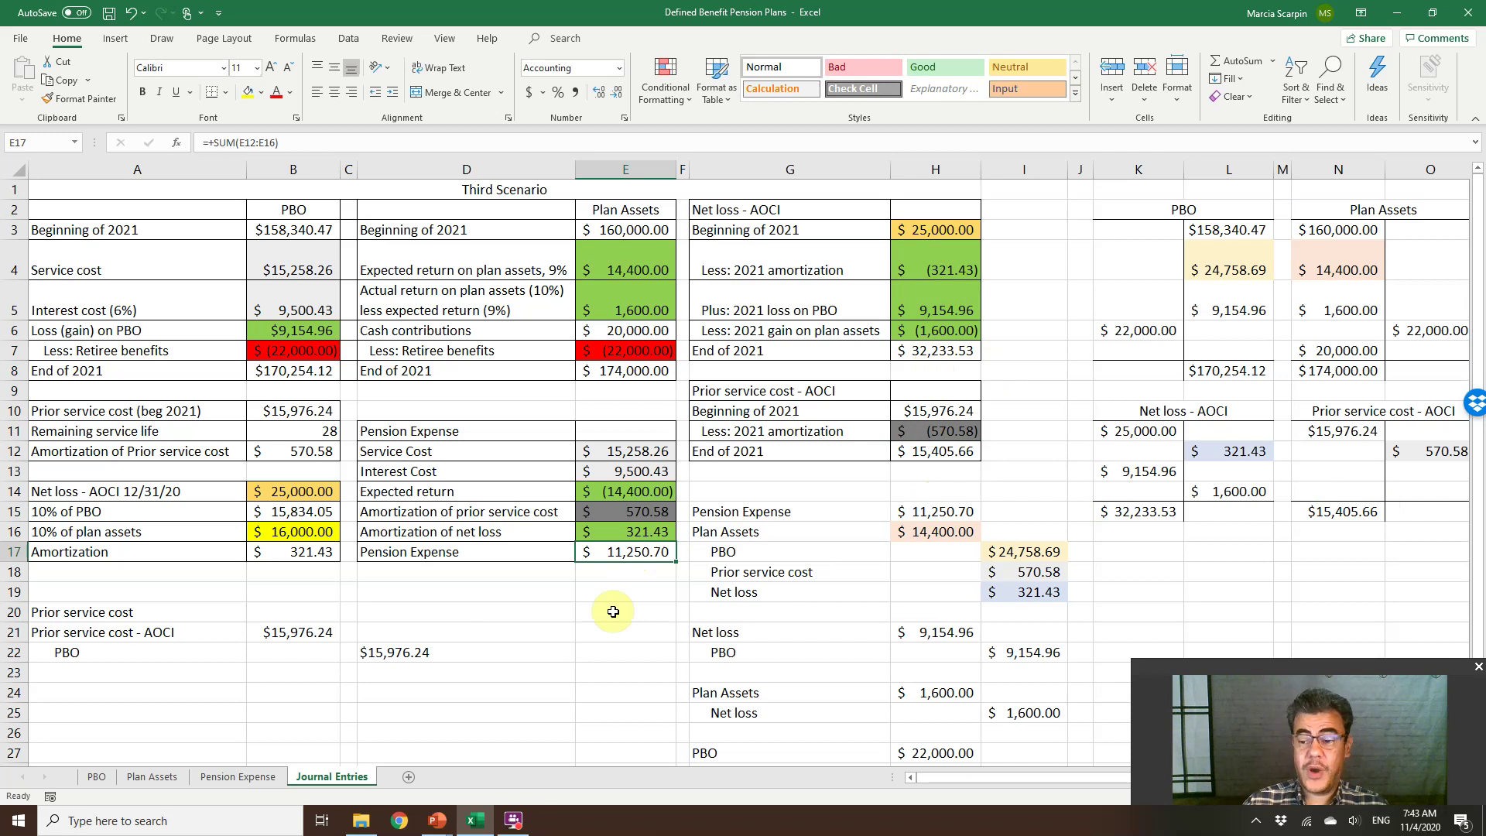
Switch to the PowerPoint slide show and advance from the pension expense components slide to the closing Thank you slide
key(alt+Tab)
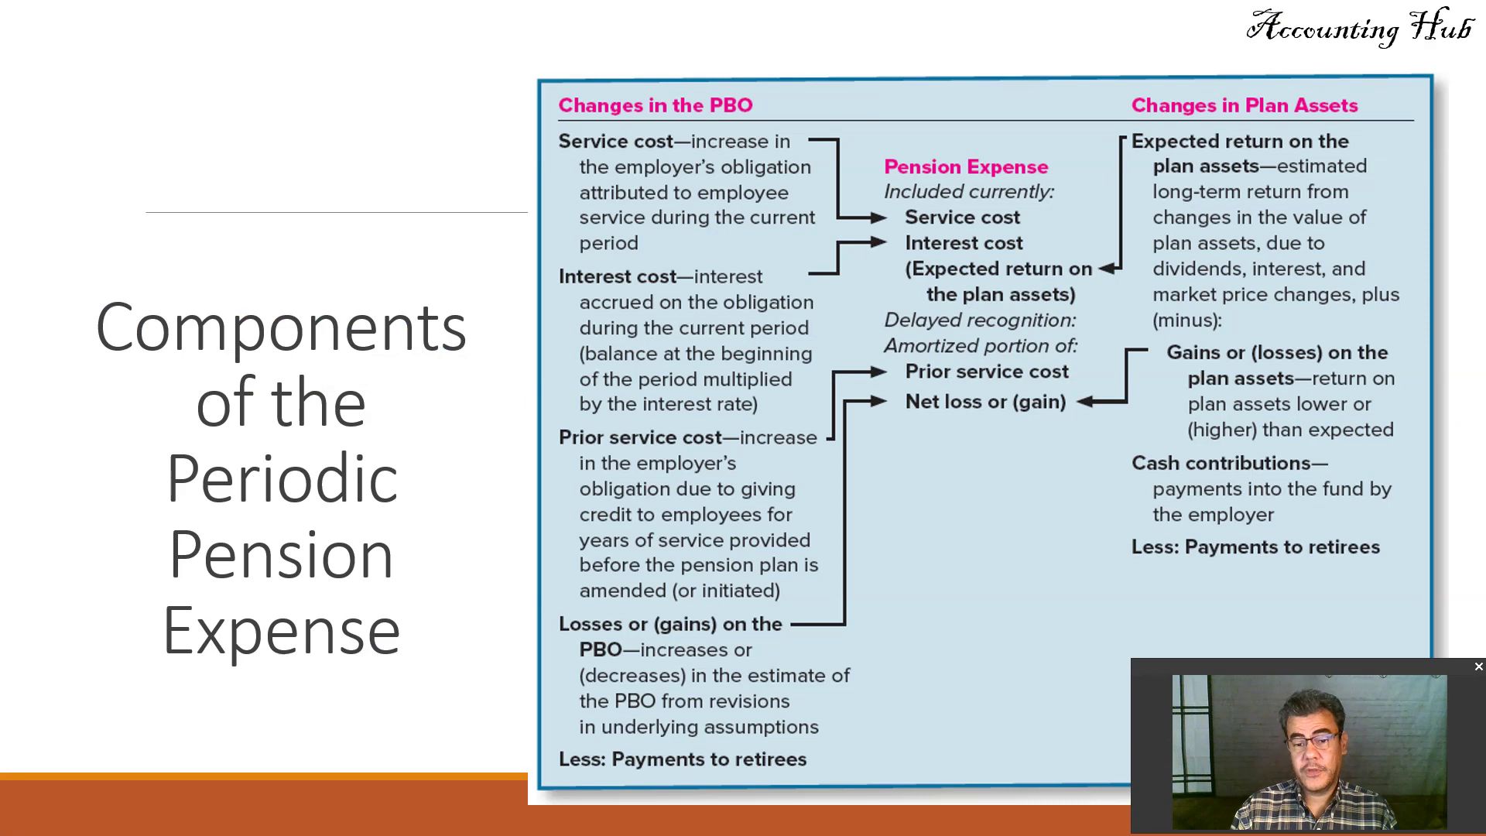
key(Right)
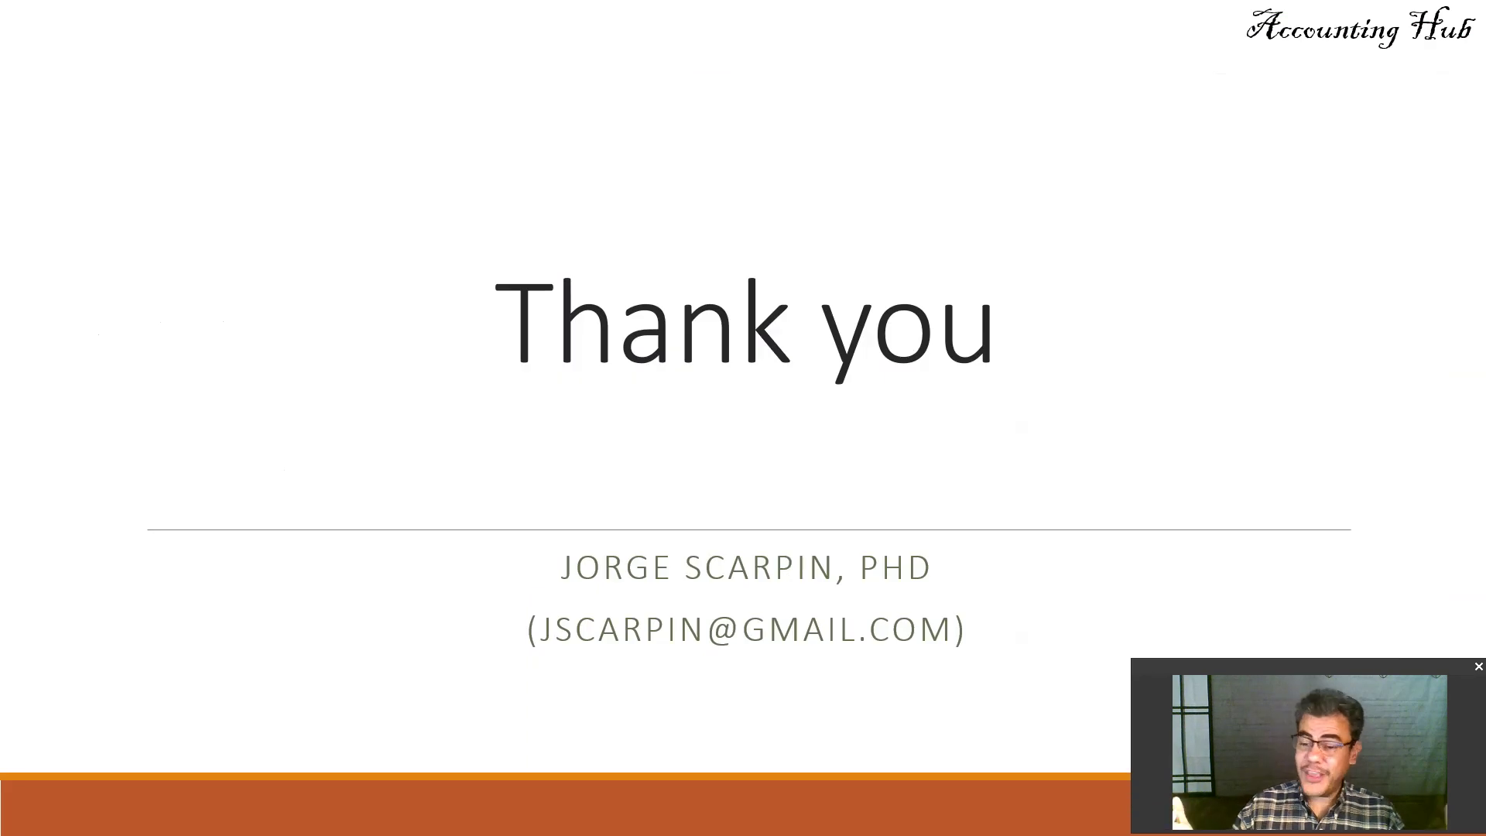